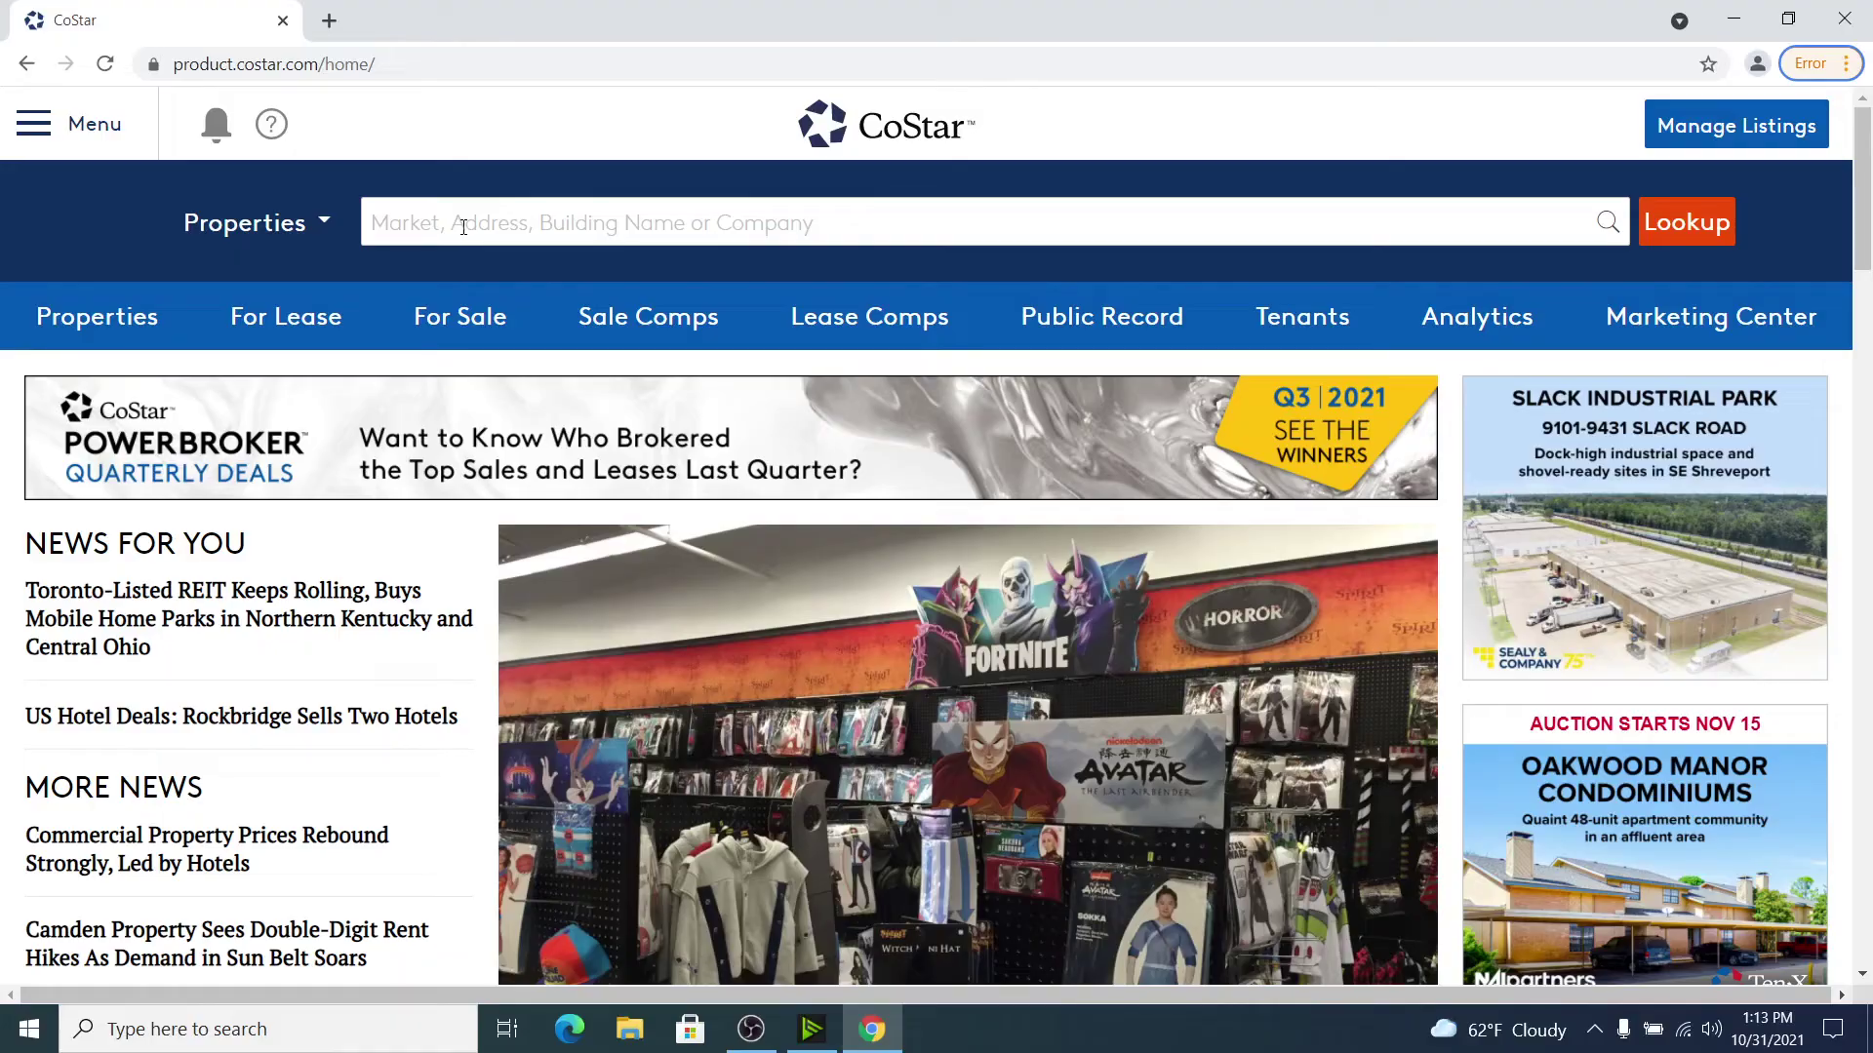
# Step: Look up the property "millhopper pines" and review the building, unit mix and market details on its summary page
pyautogui.click(464, 227)
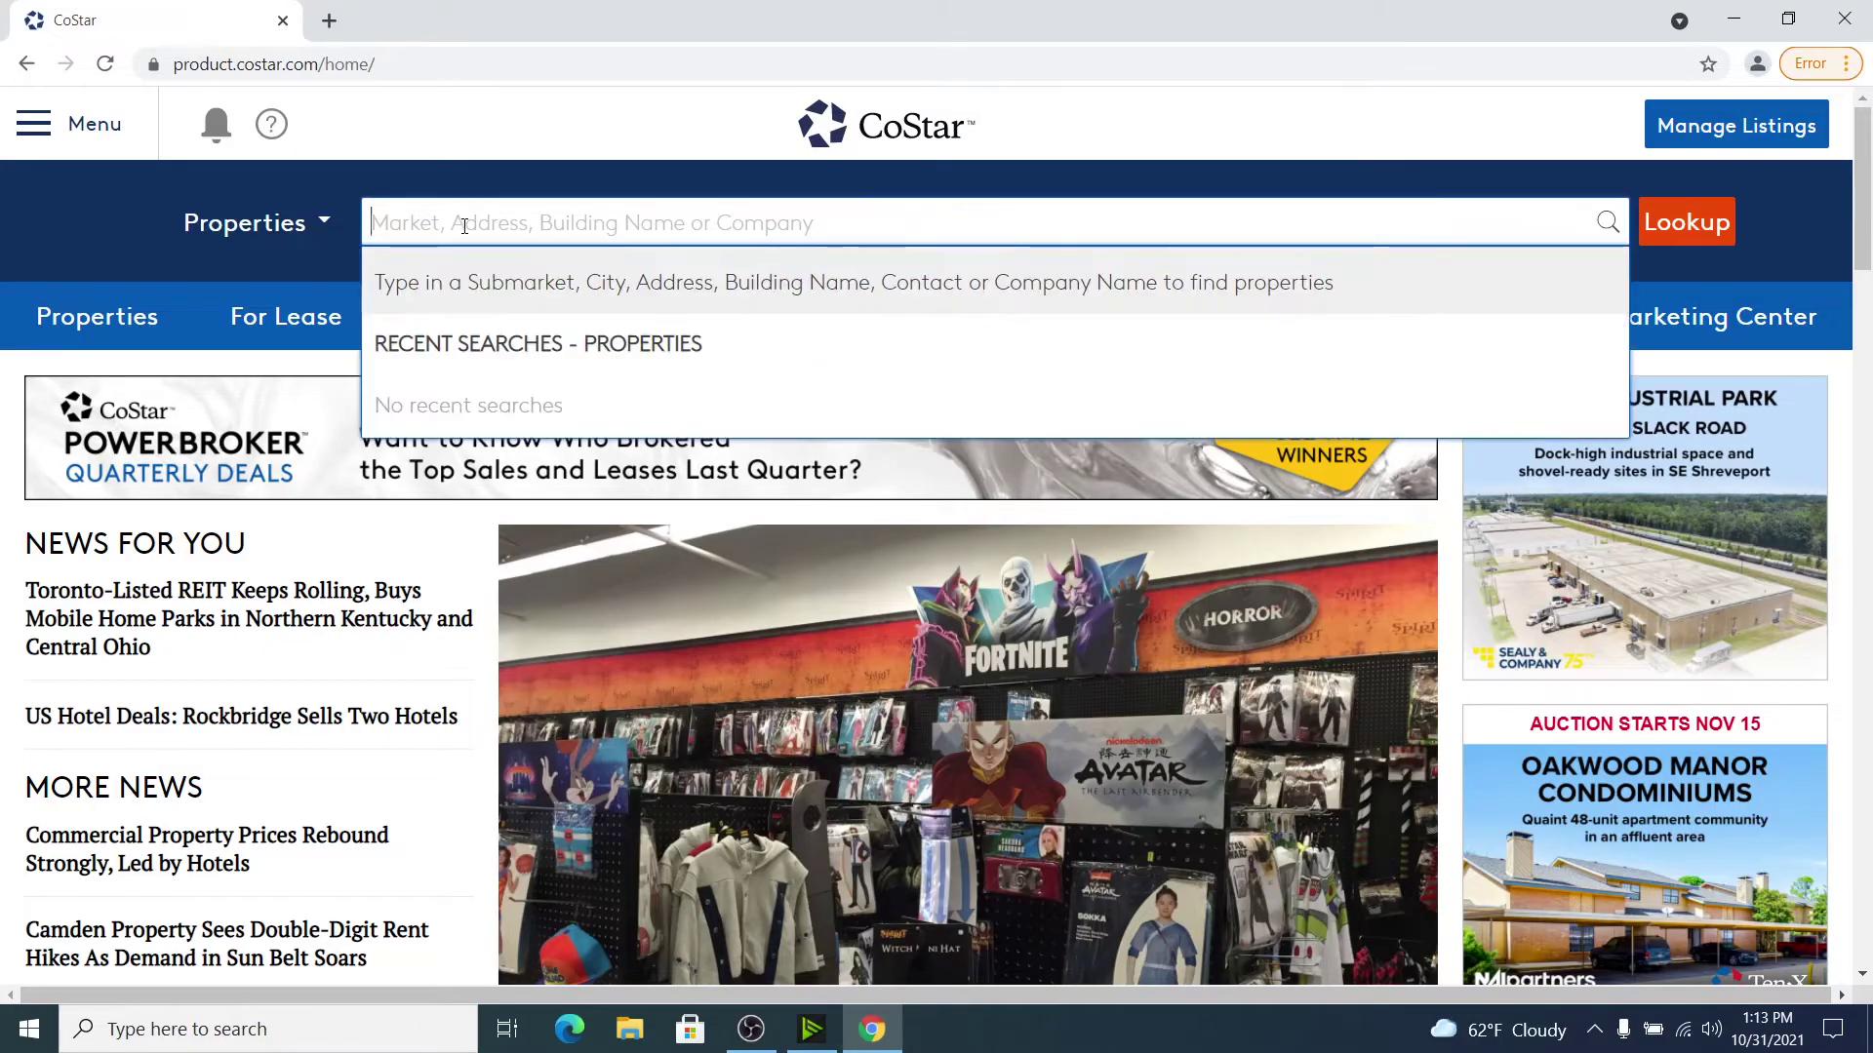
pyautogui.write('millhopper')
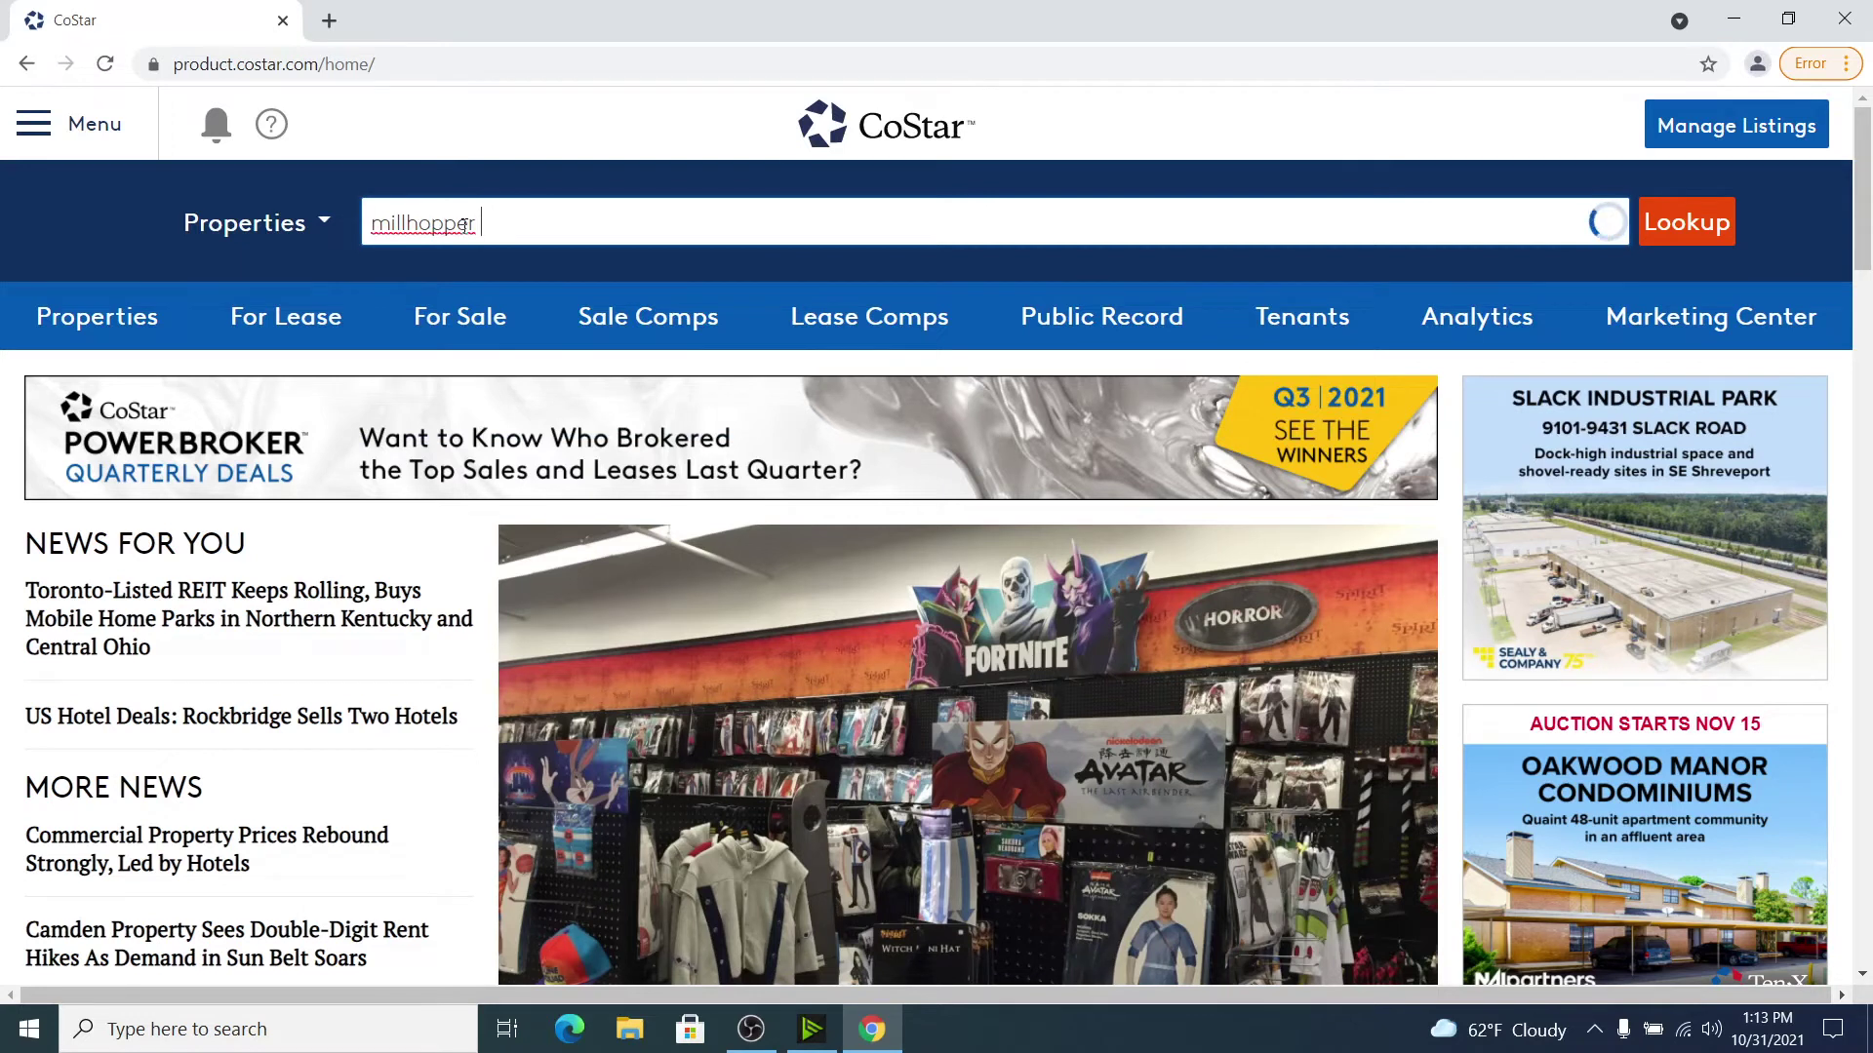
pyautogui.write(' pines')
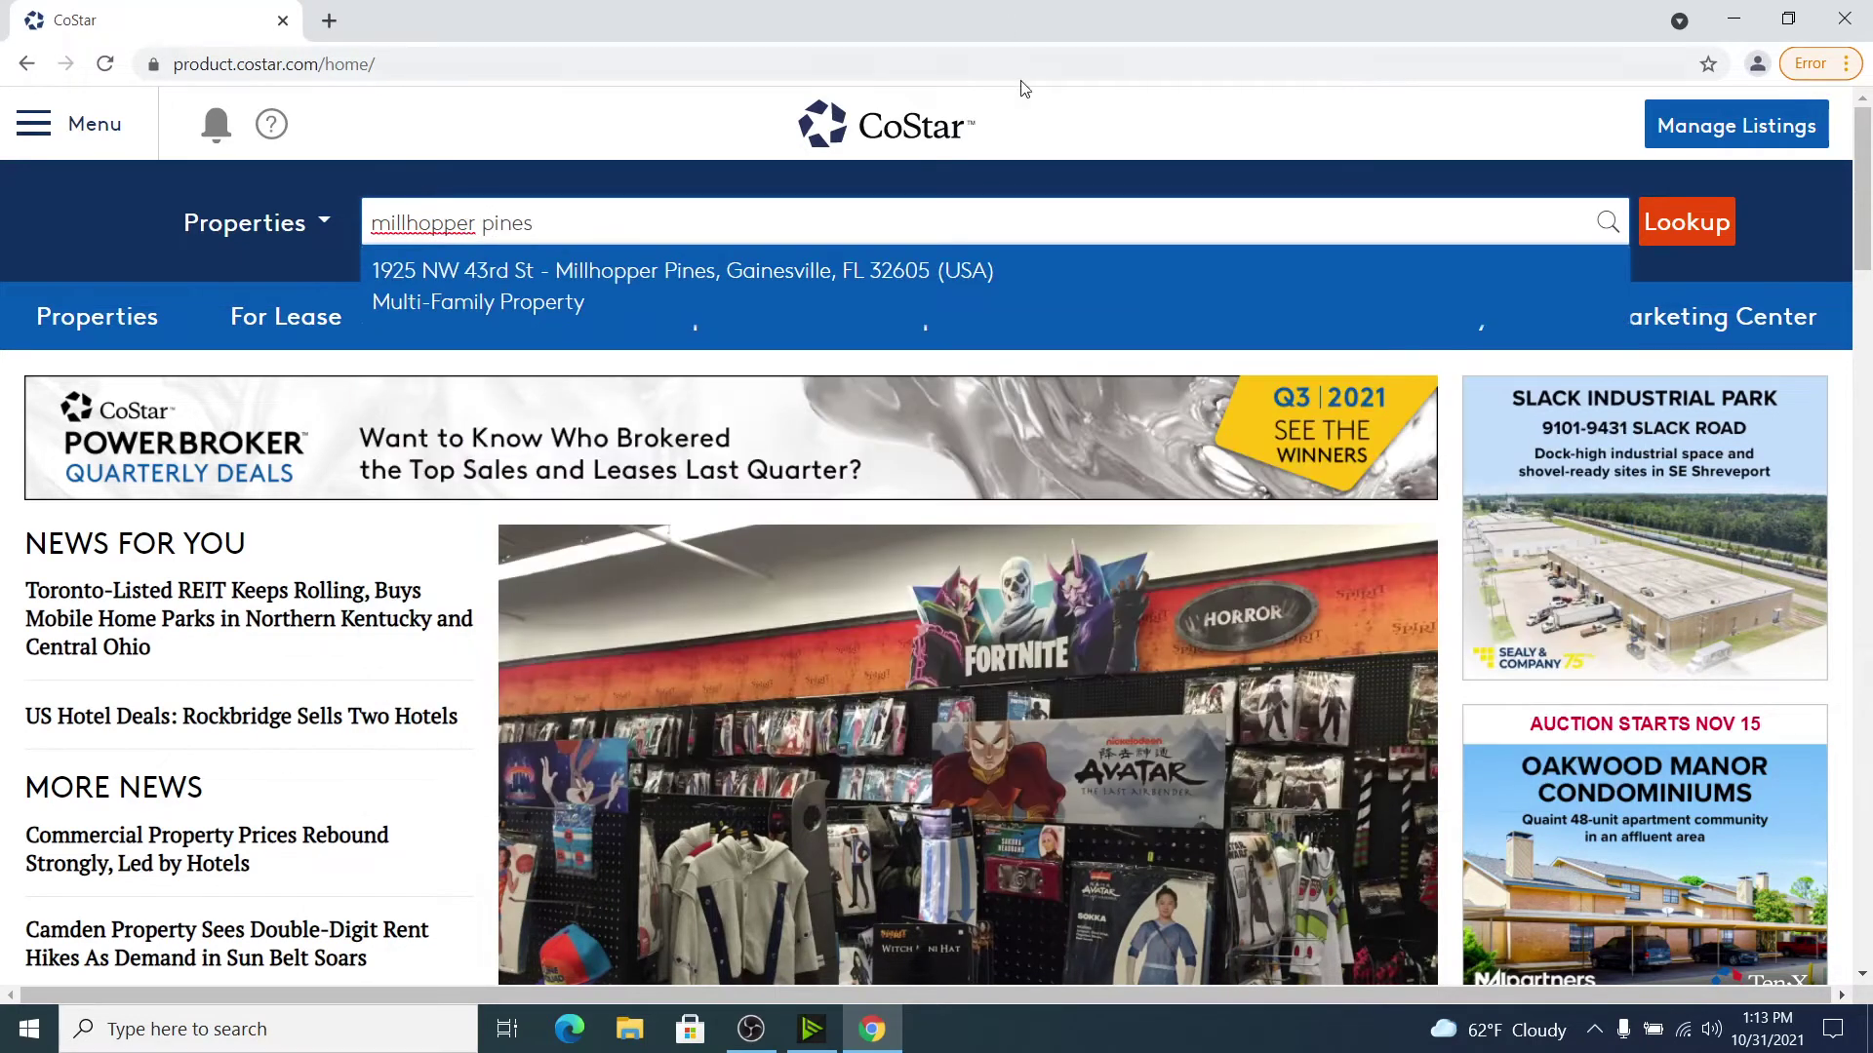
pyautogui.press('Return')
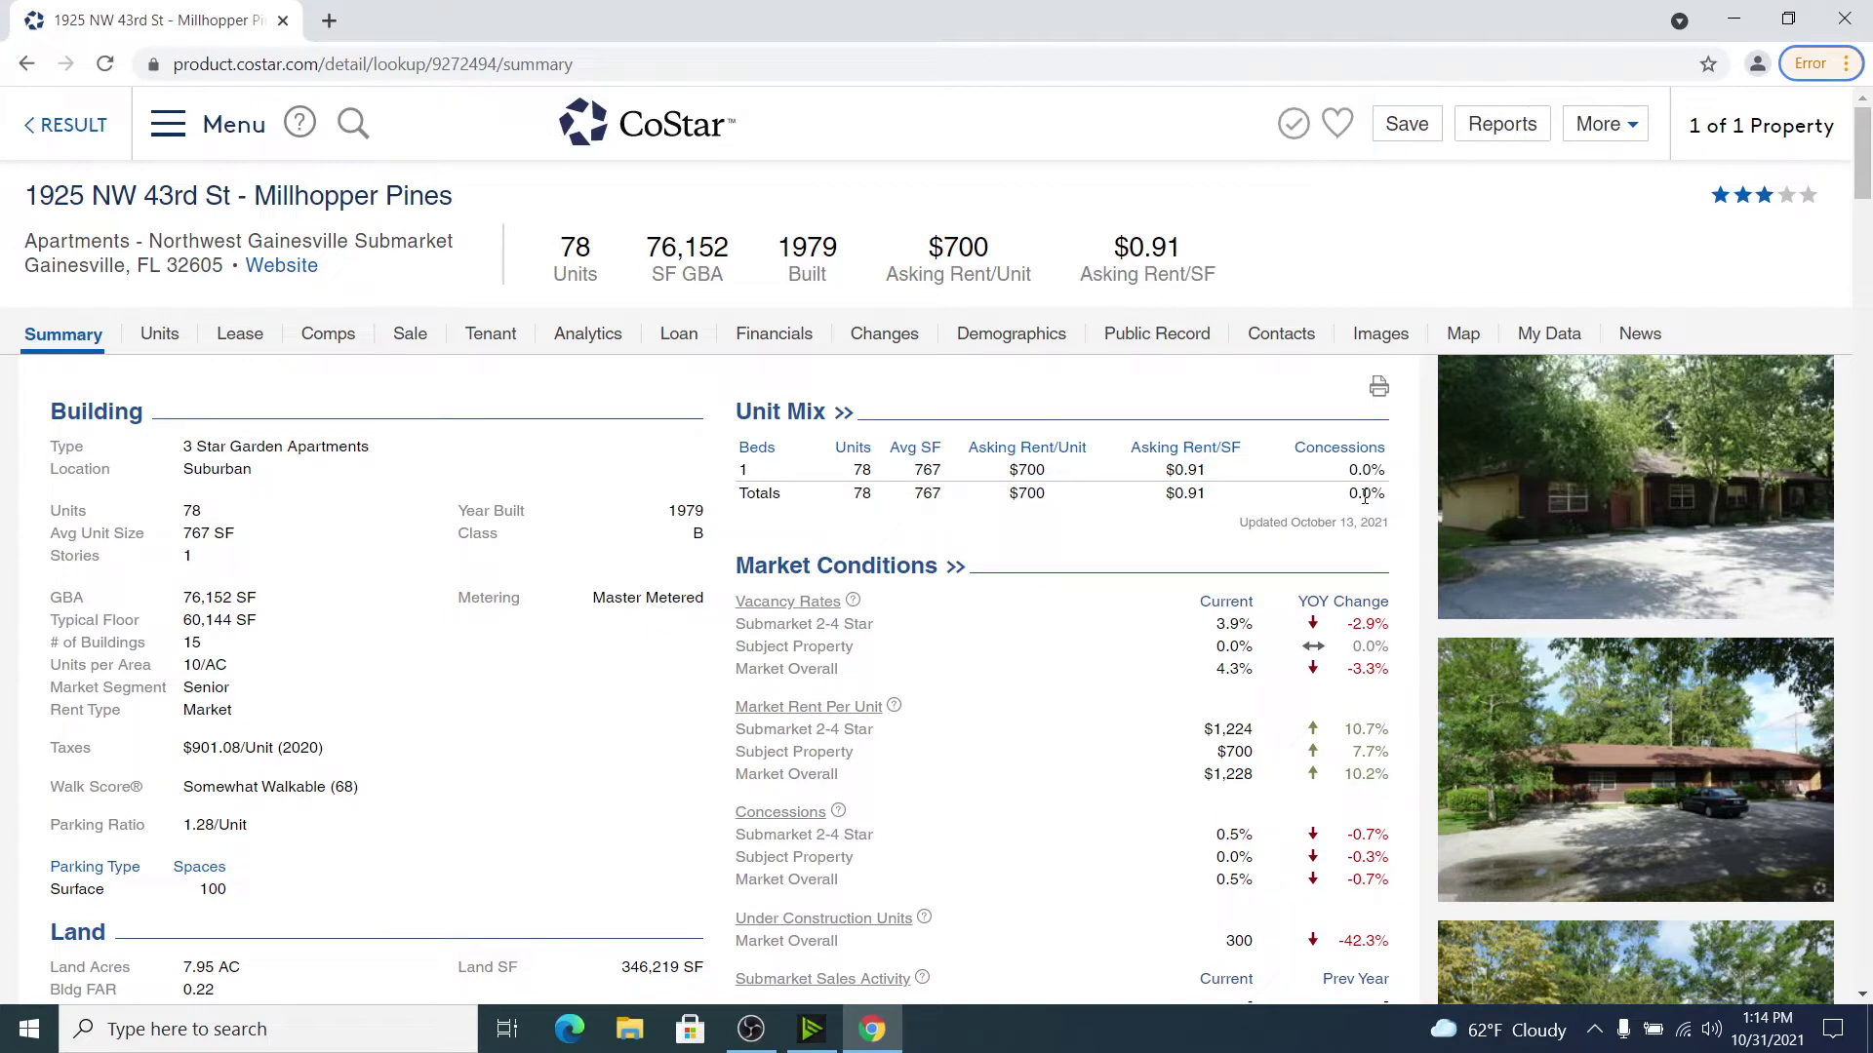
pyautogui.scroll(-6, 1639, 585)
pyautogui.scroll(-5, 1639, 586)
pyautogui.scroll(-2, 1644, 593)
pyautogui.scroll(-5, 1647, 606)
pyautogui.scroll(15, 1646, 606)
# Step: Open the Millhopper Pines website and check the one-bedroom rent details and the living room and kitchen photos
pyautogui.click(292, 271)
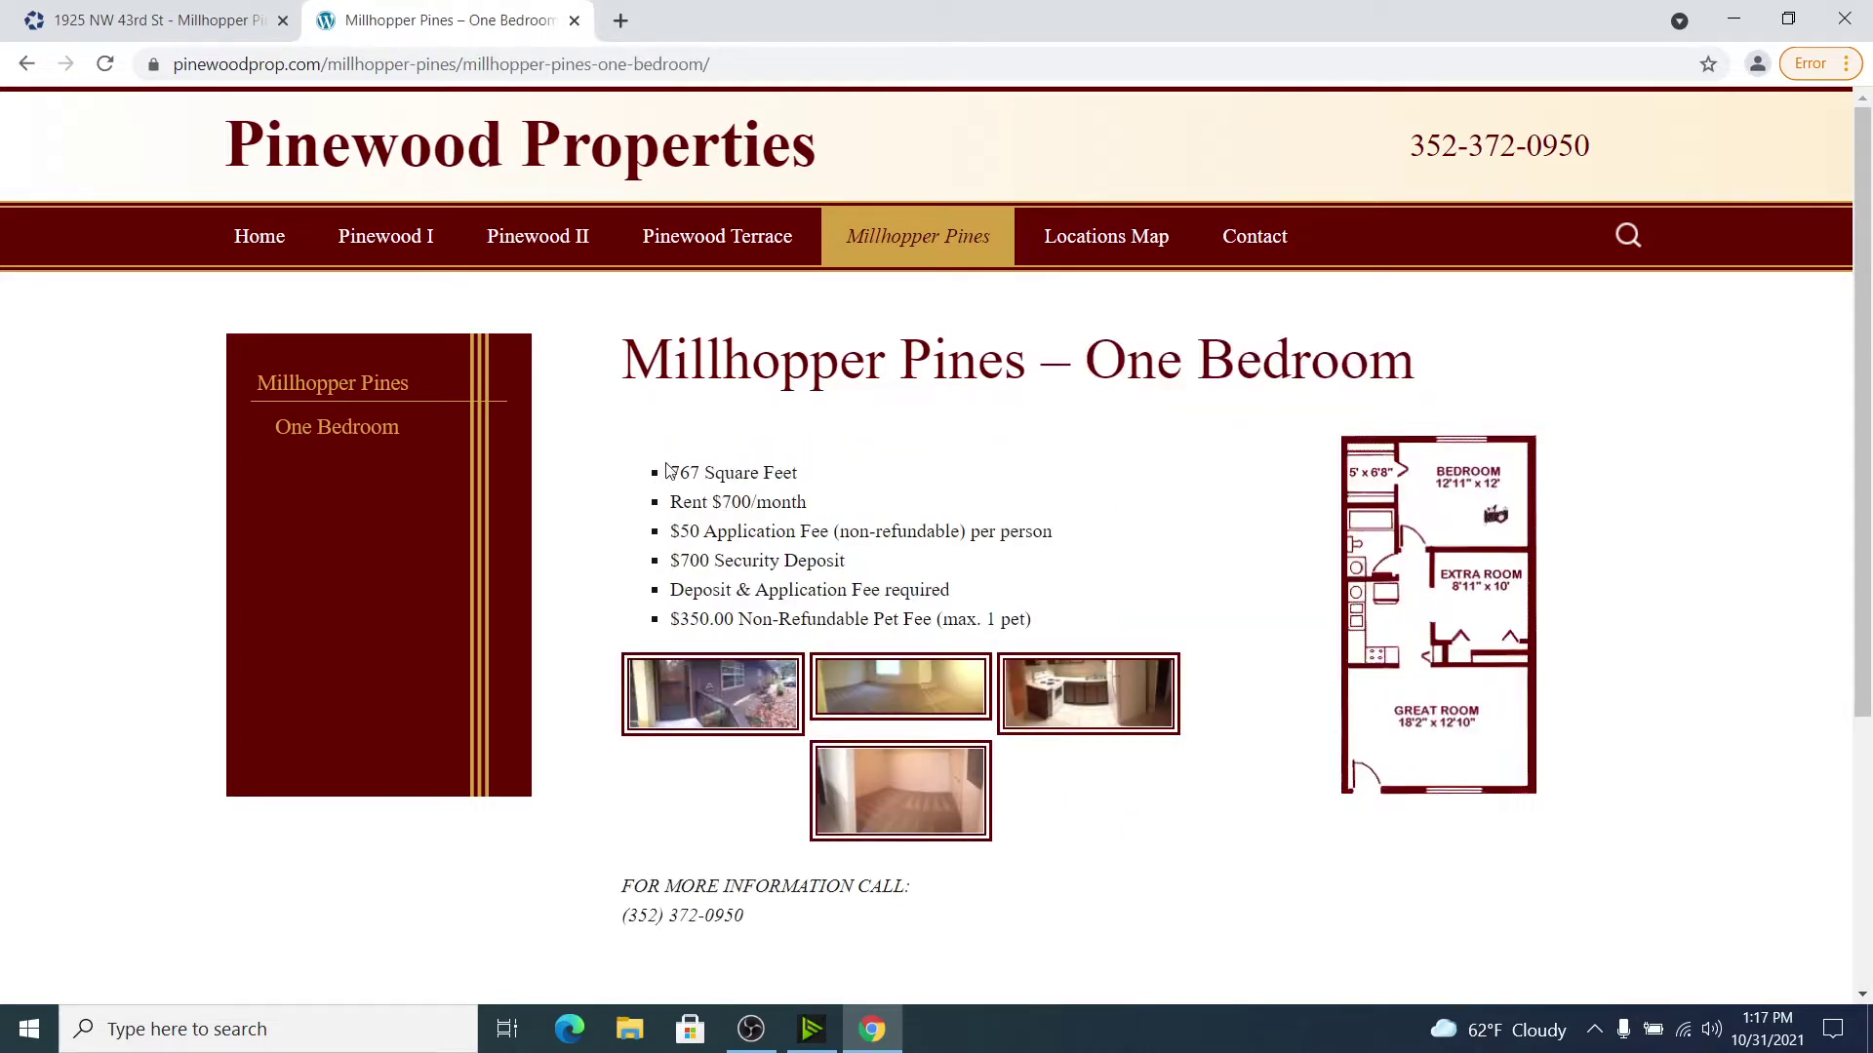
pyautogui.moveTo(722, 470); pyautogui.dragTo(780, 498)
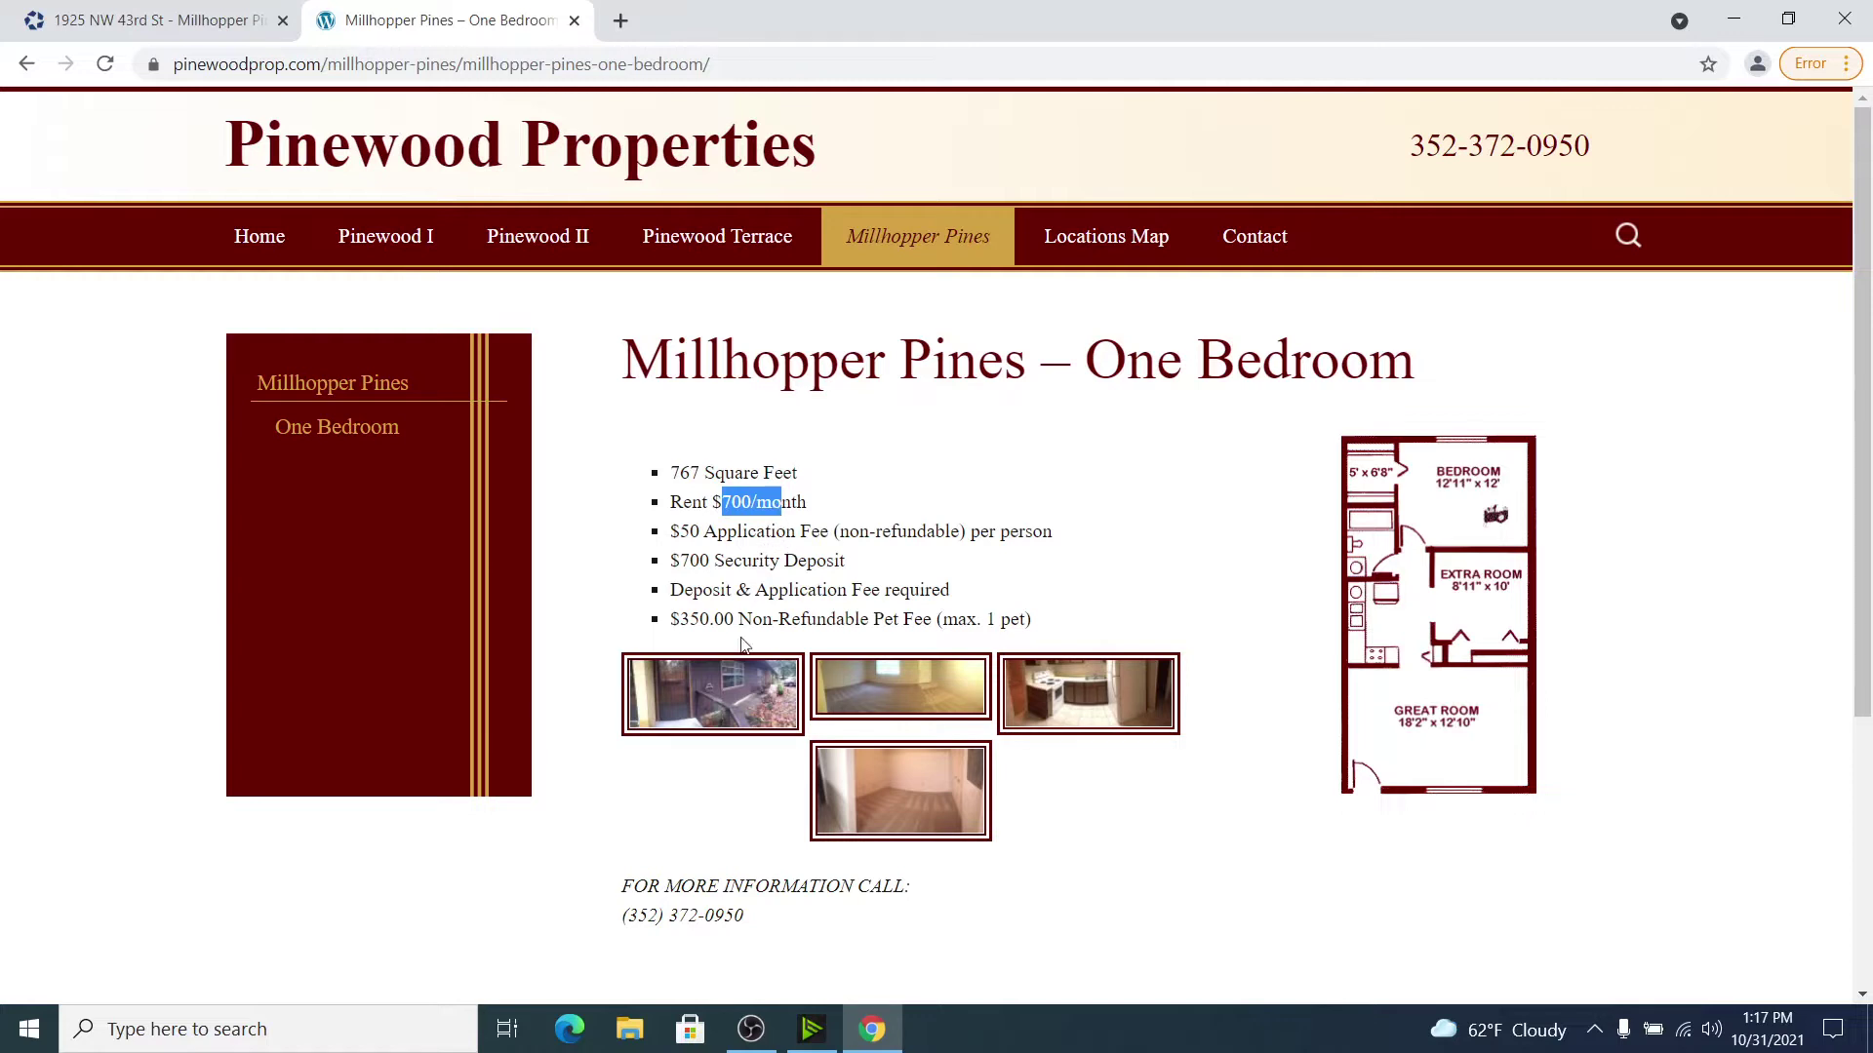
pyautogui.click(876, 686)
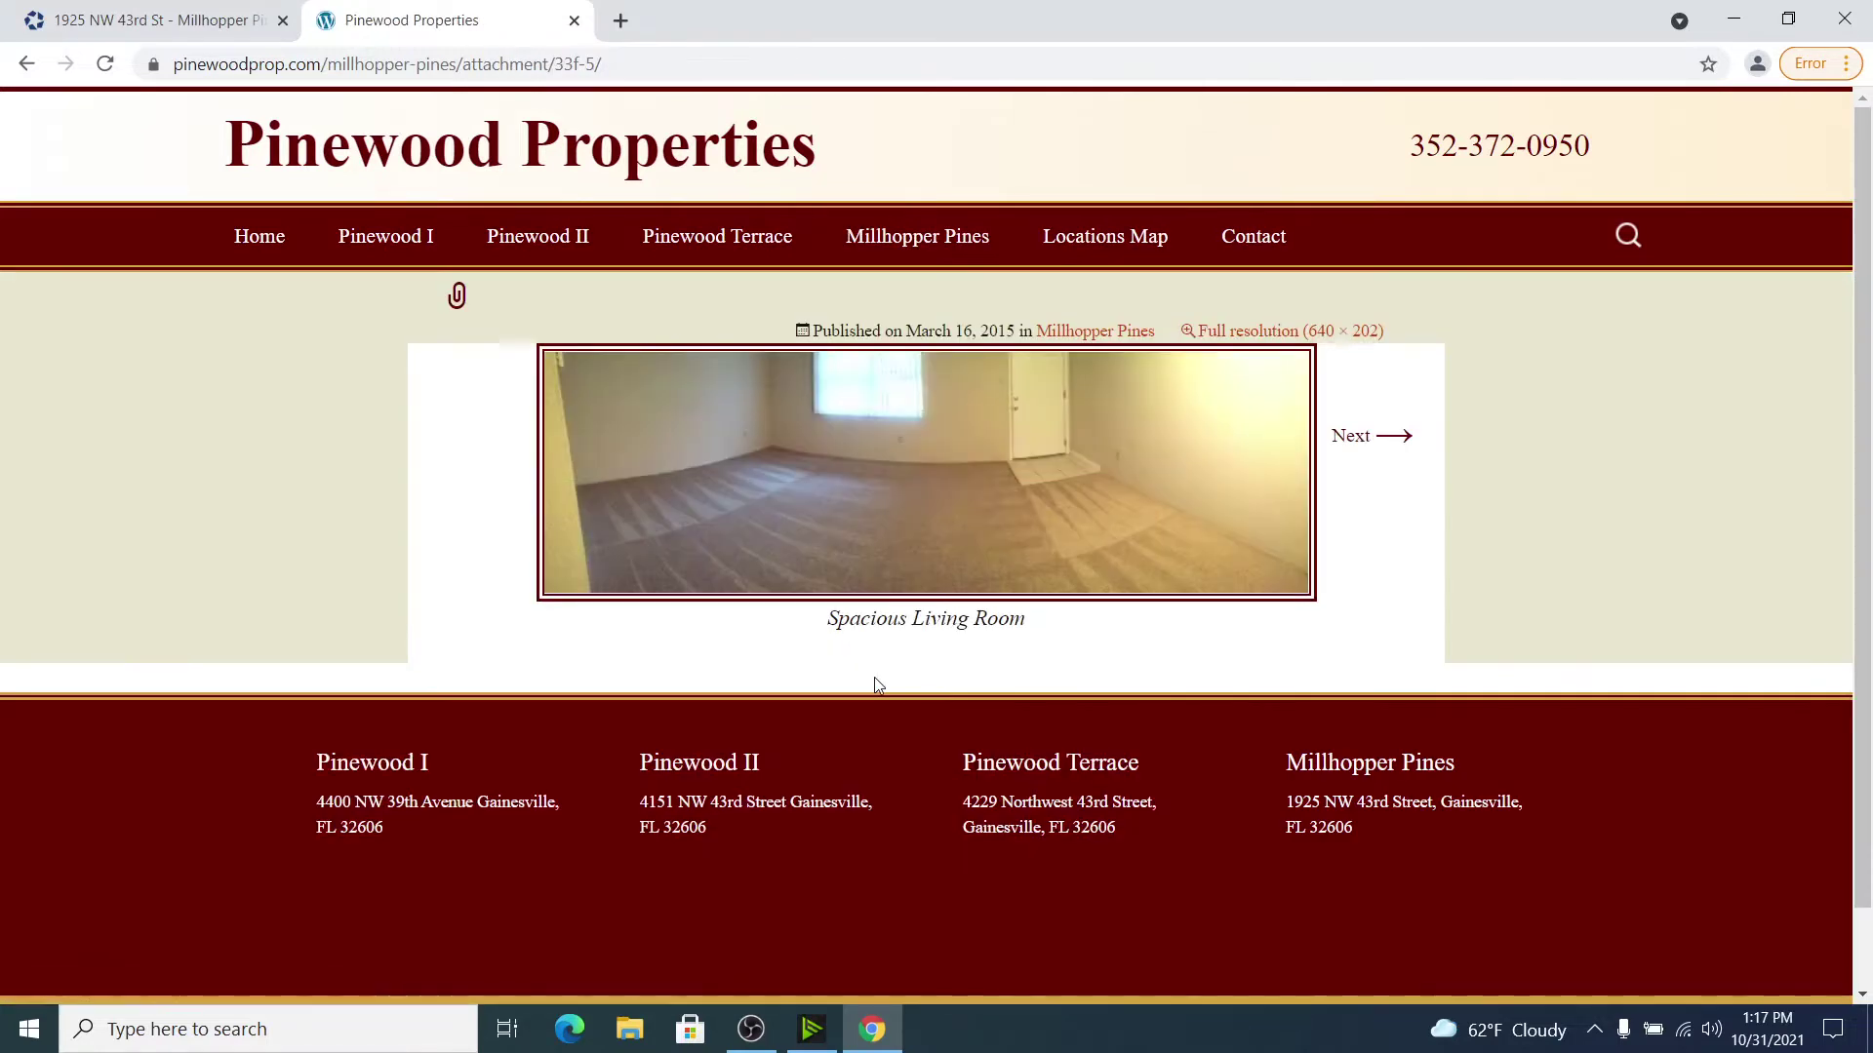
pyautogui.click(1346, 439)
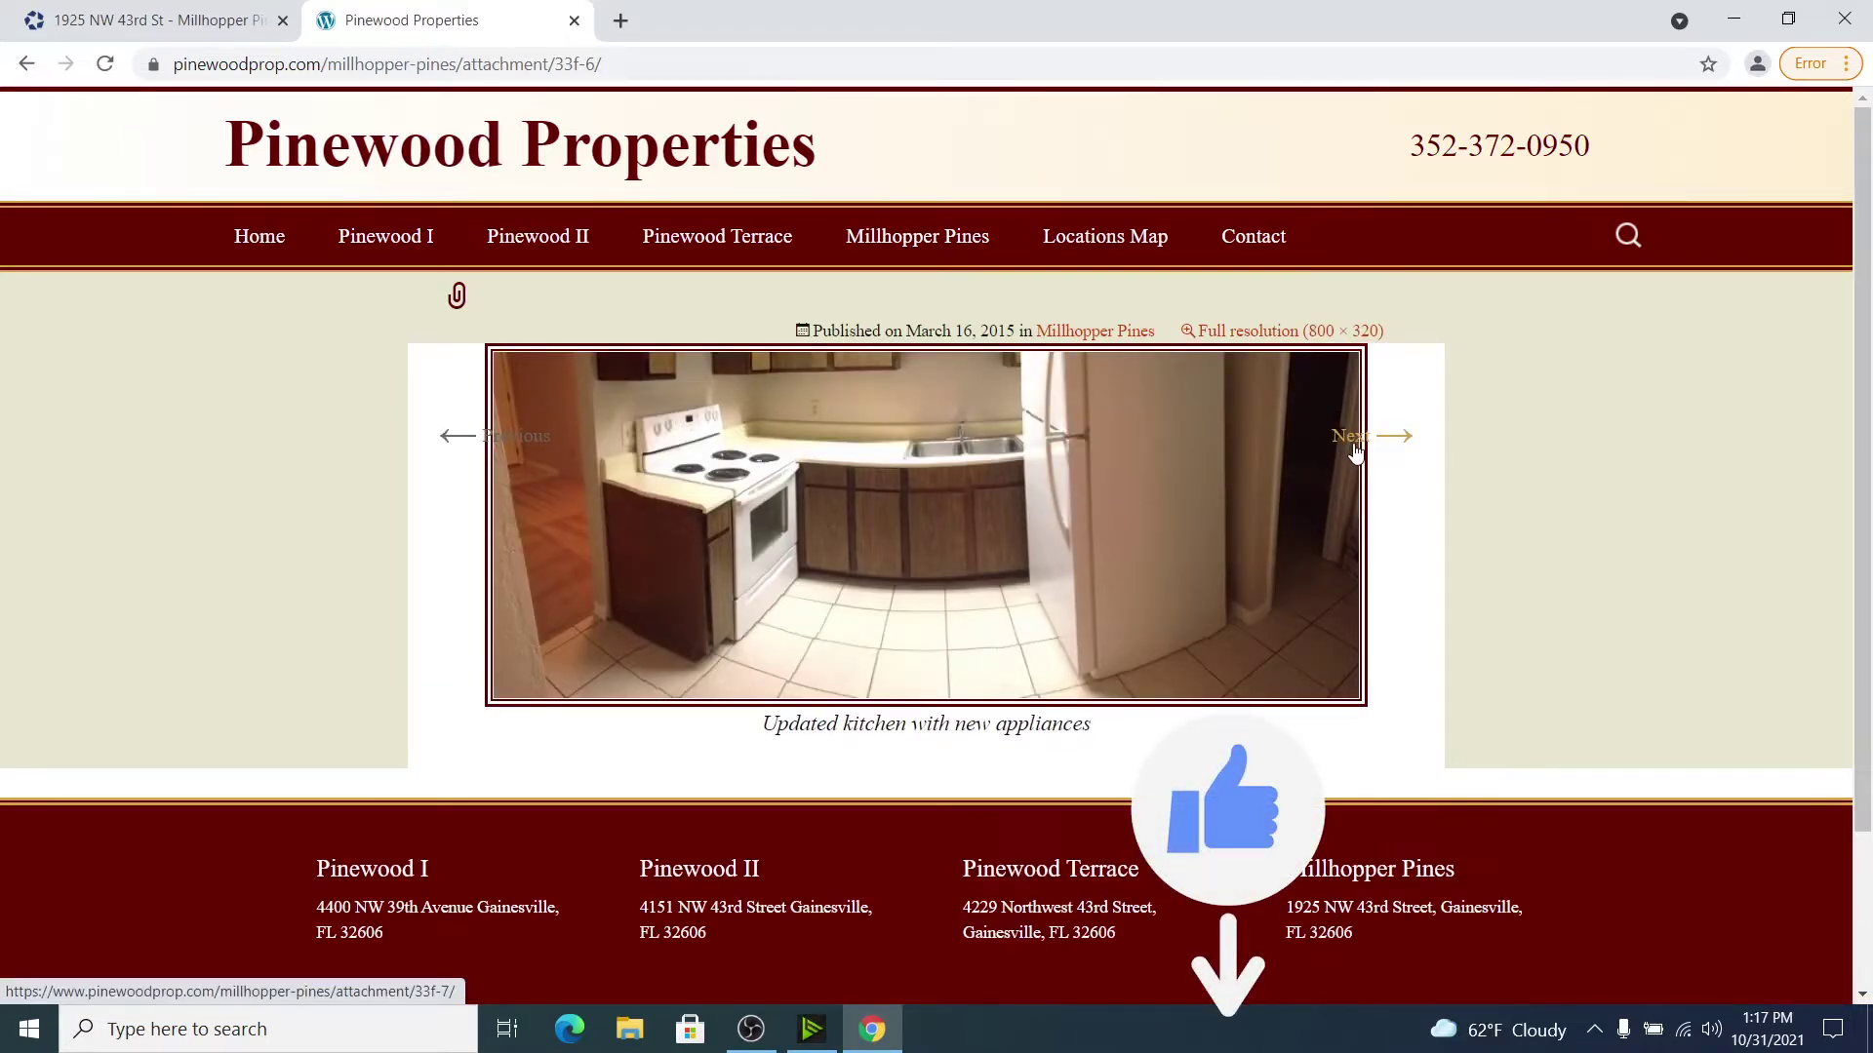
# Step: Return to the CoStar home page and open the Multi-Family property search
pyautogui.hotkey('ctrl', 'shift', 'Tab')
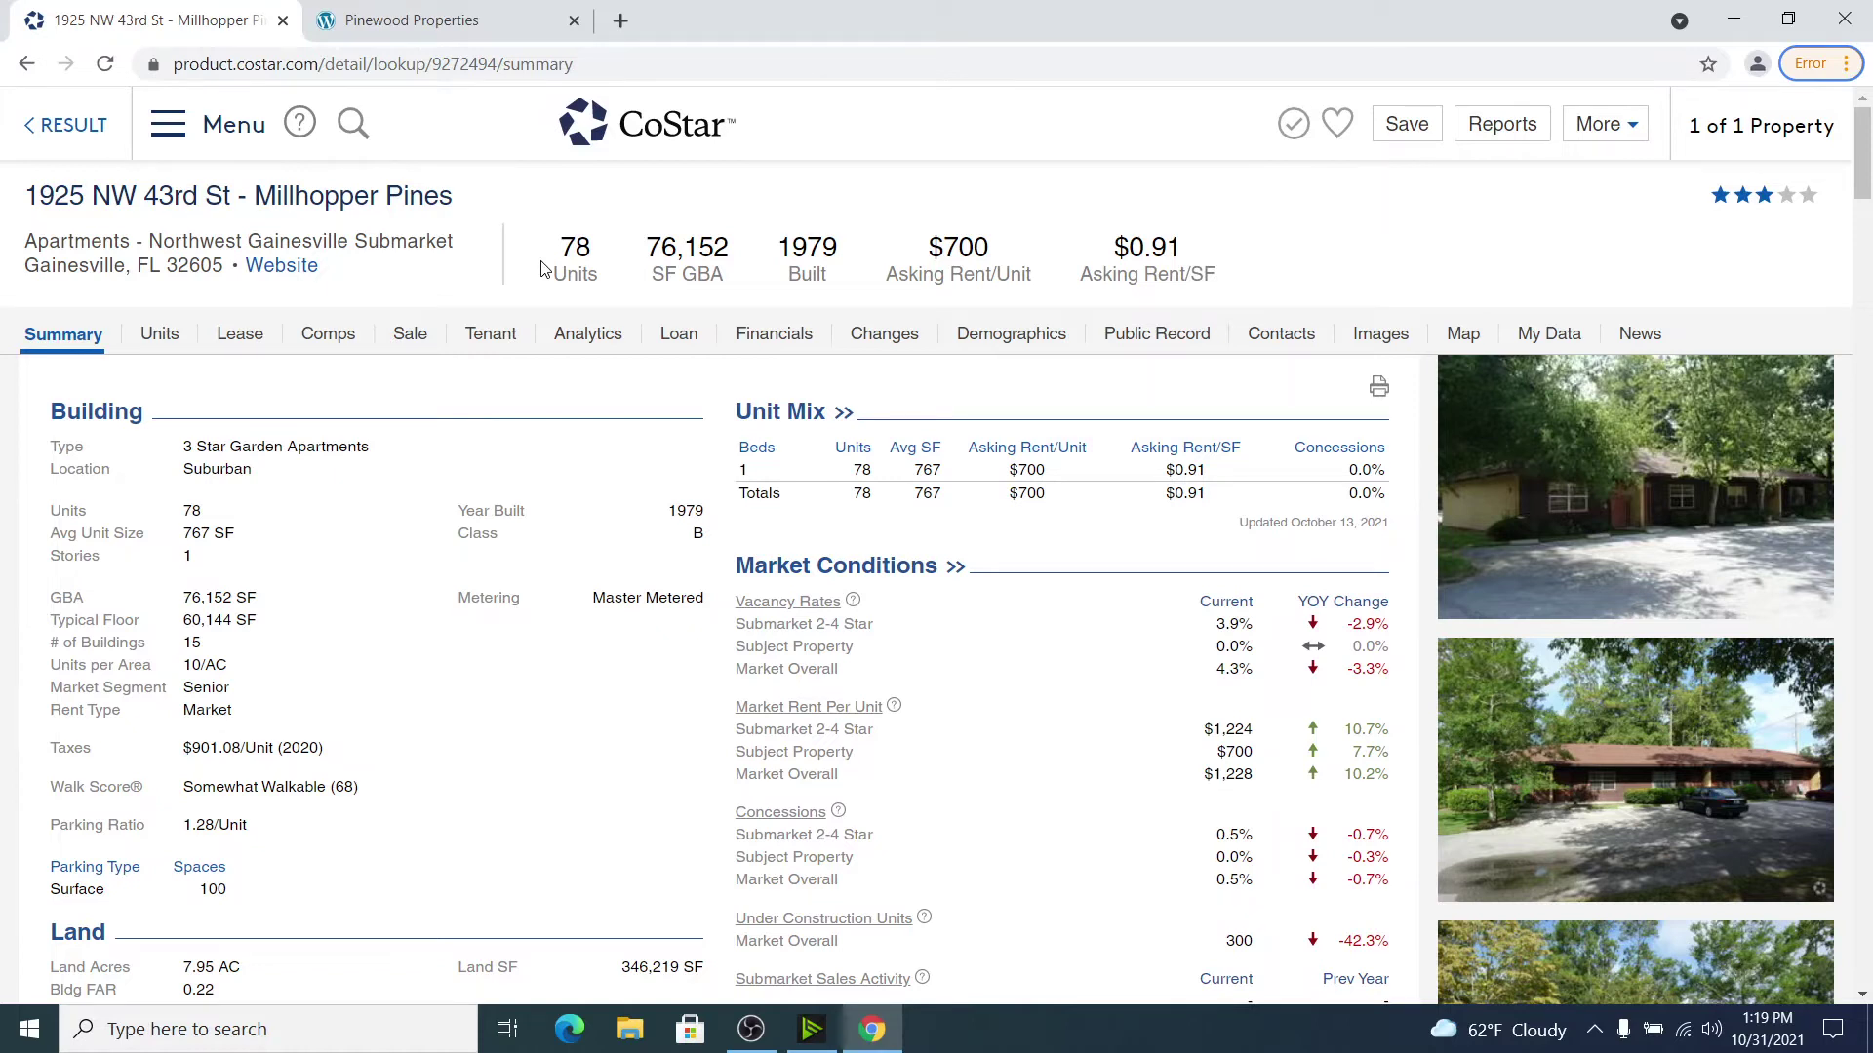
pyautogui.click(611, 139)
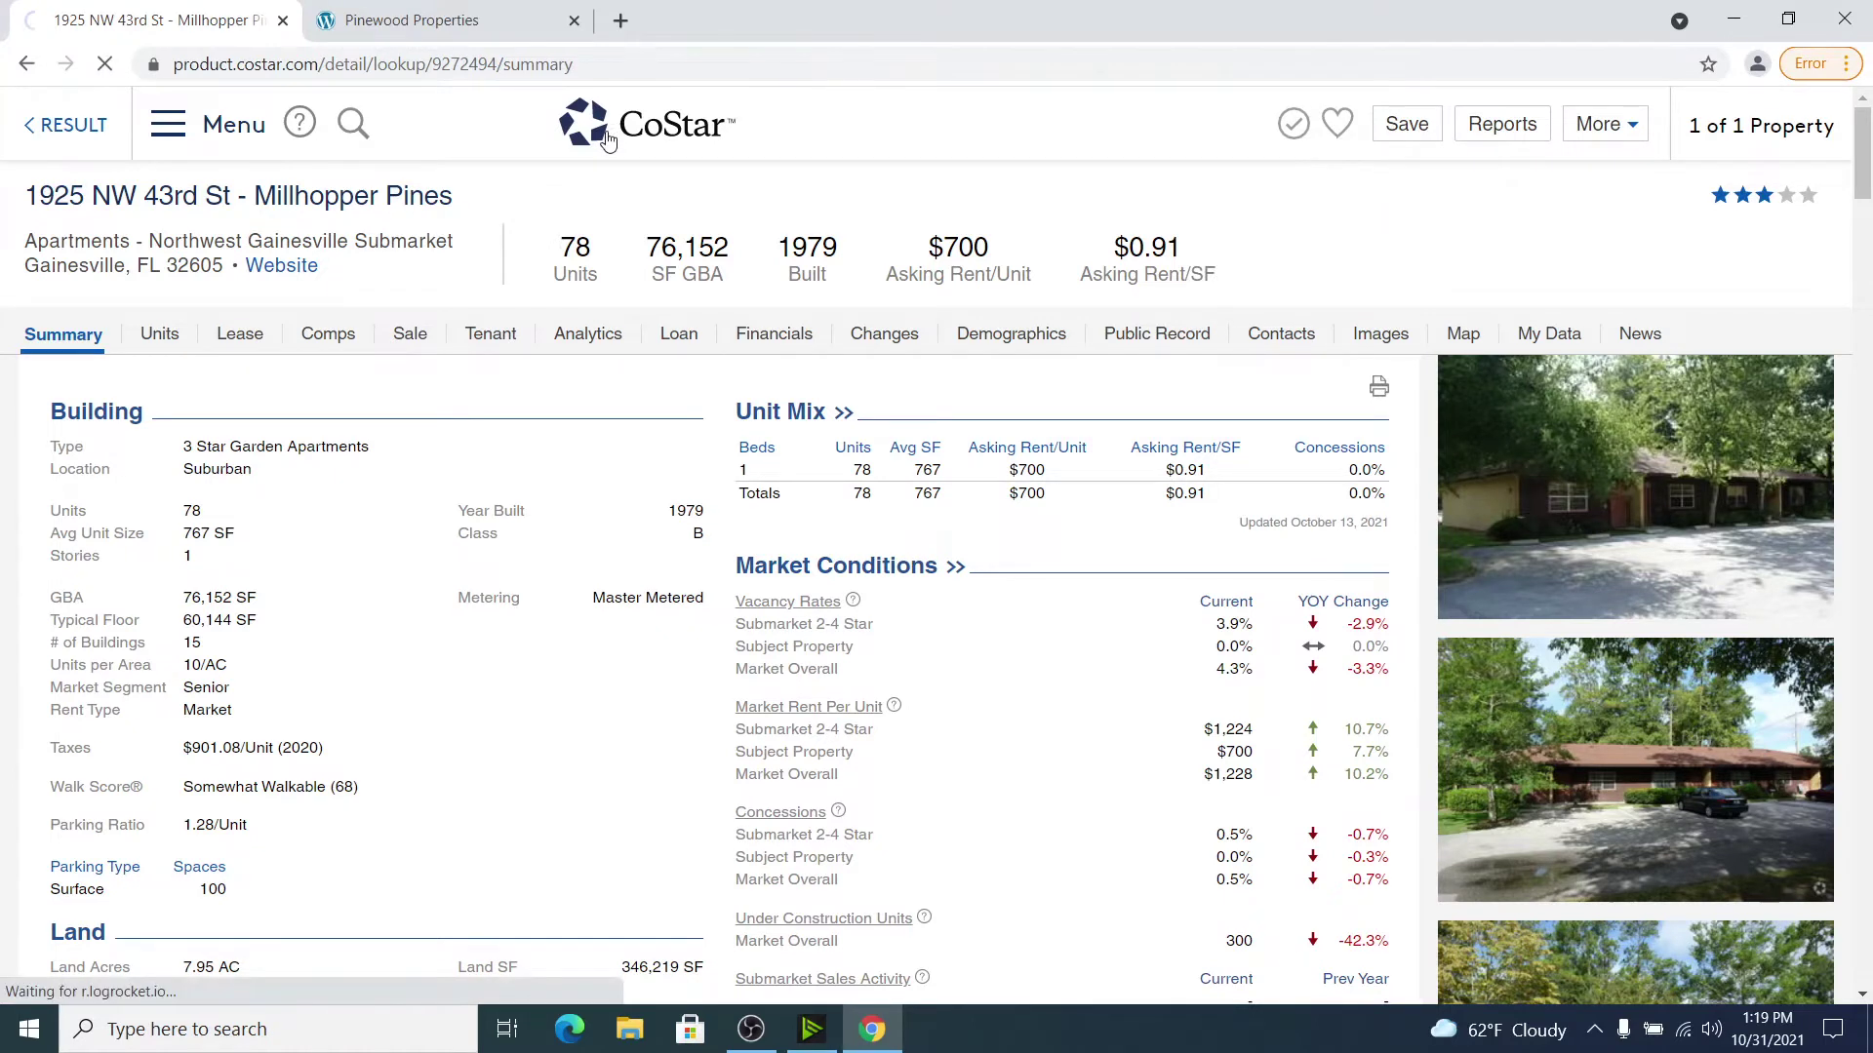
pyautogui.moveTo(78, 343)
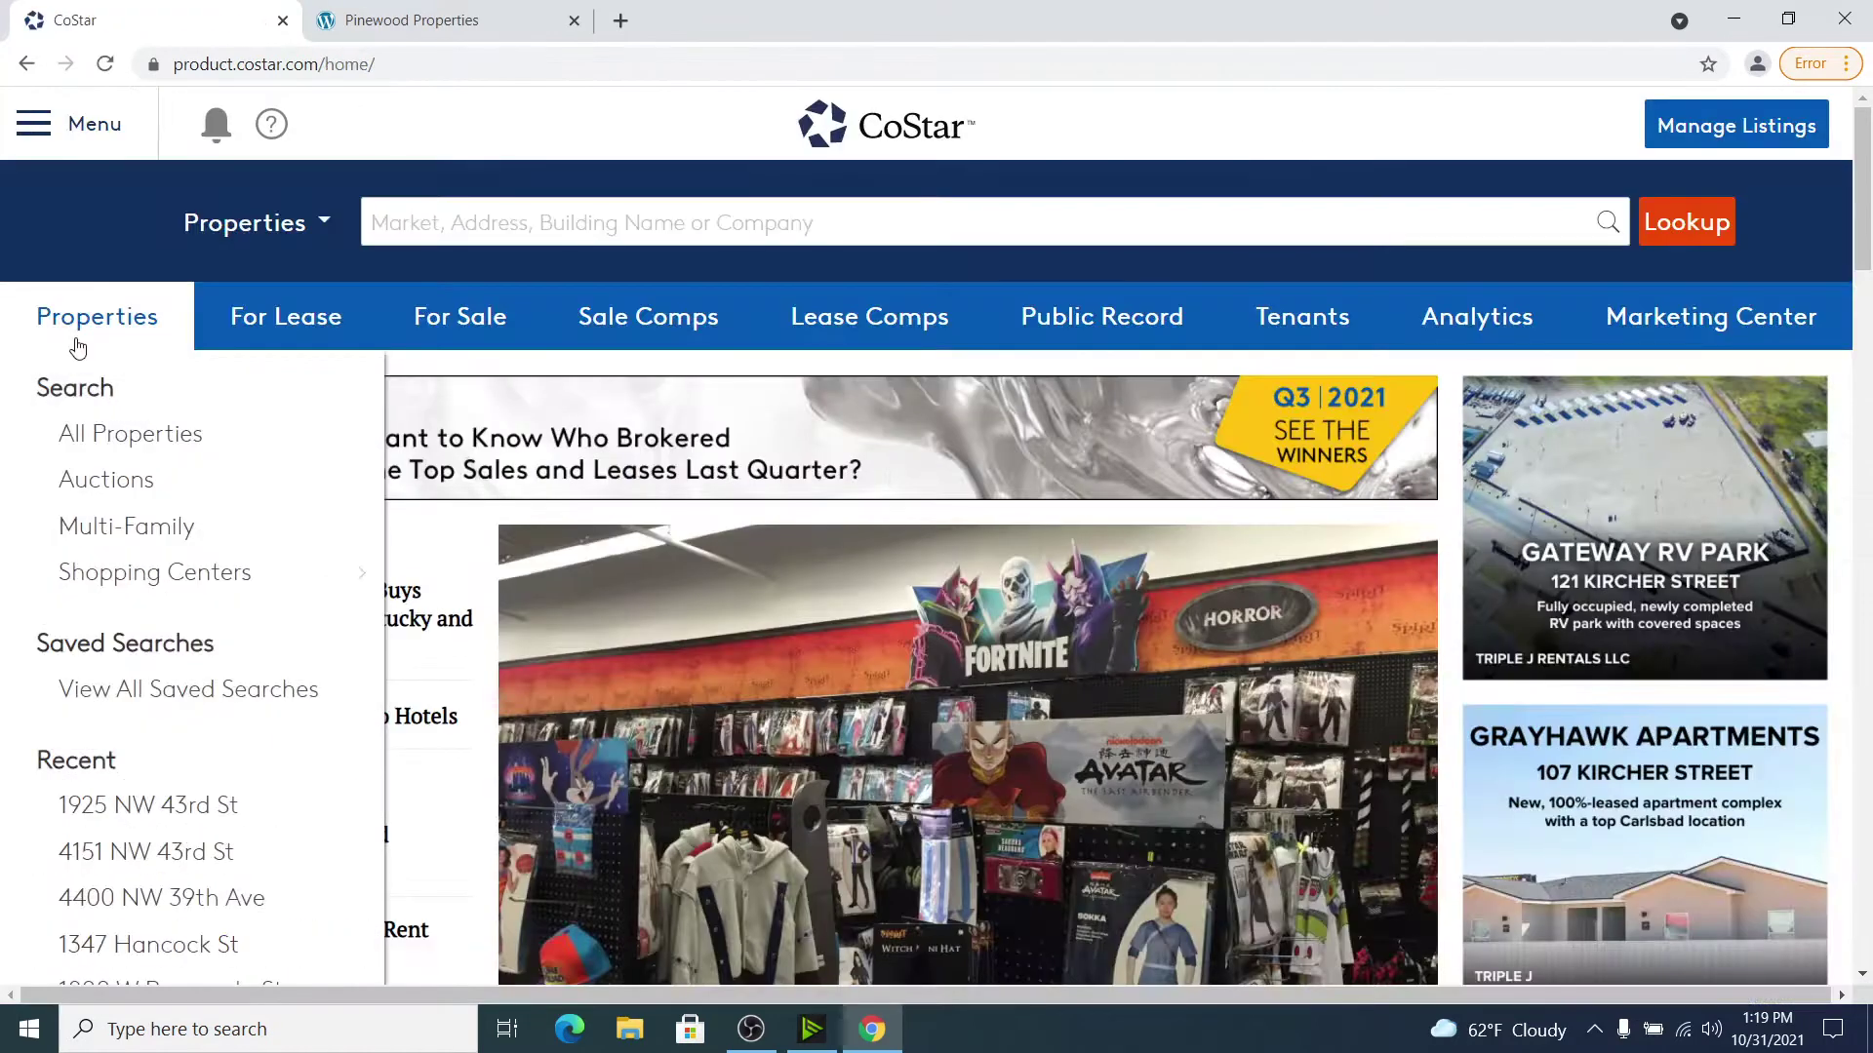
pyautogui.click(125, 532)
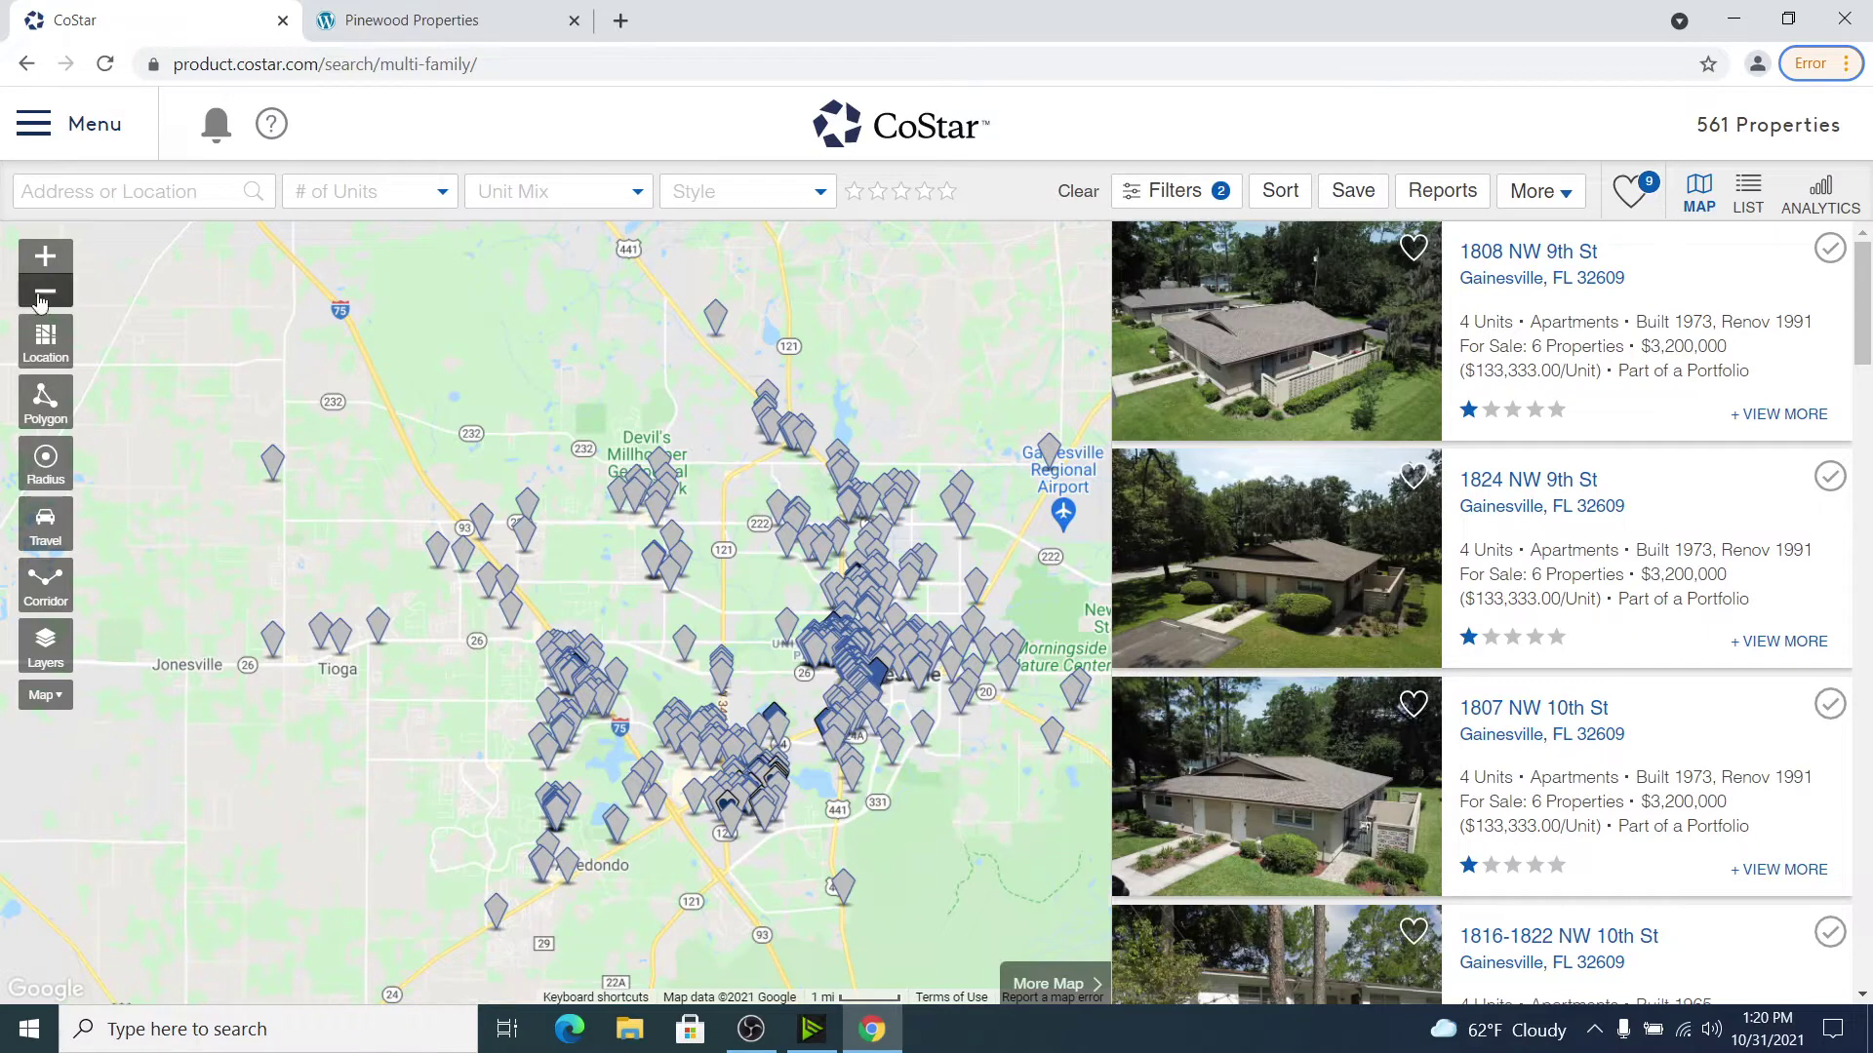
# Step: Set the search location to the CoStar market Gainesville - FL (USA)
pyautogui.click(80, 193)
pyautogui.write('g')
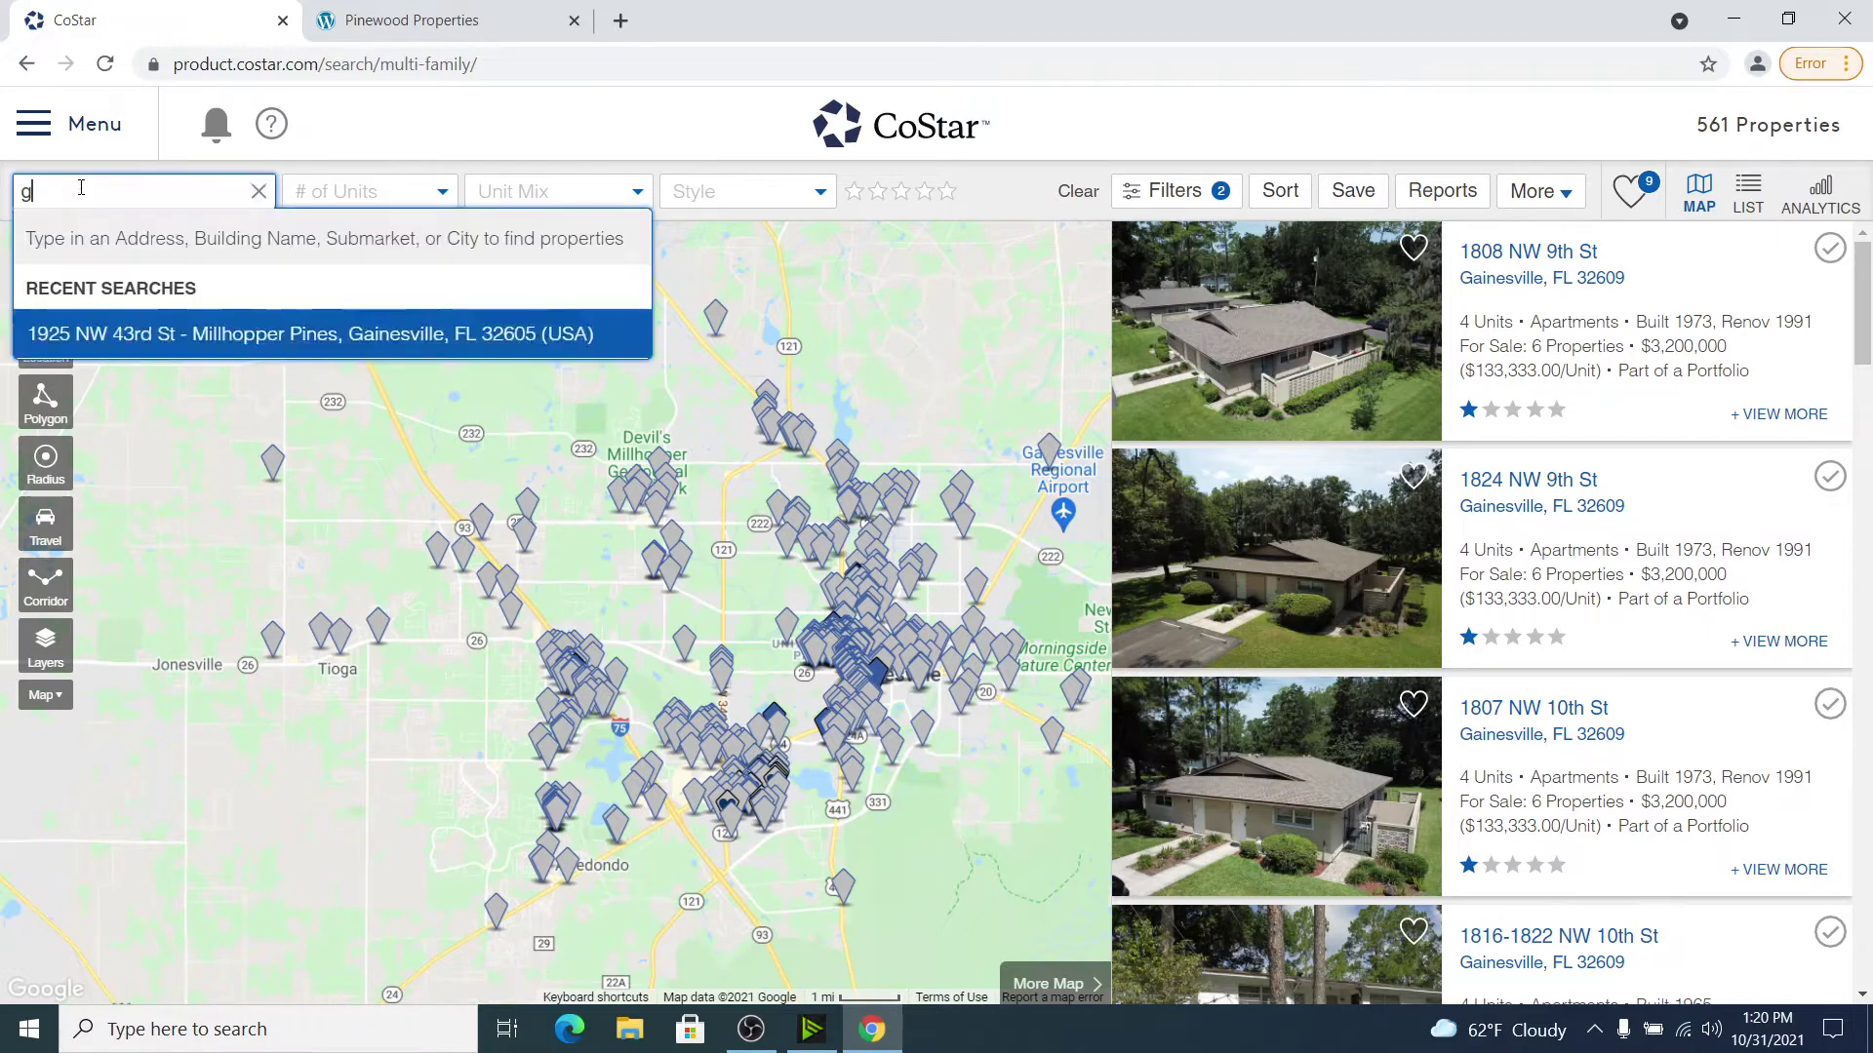
pyautogui.write('ainesville')
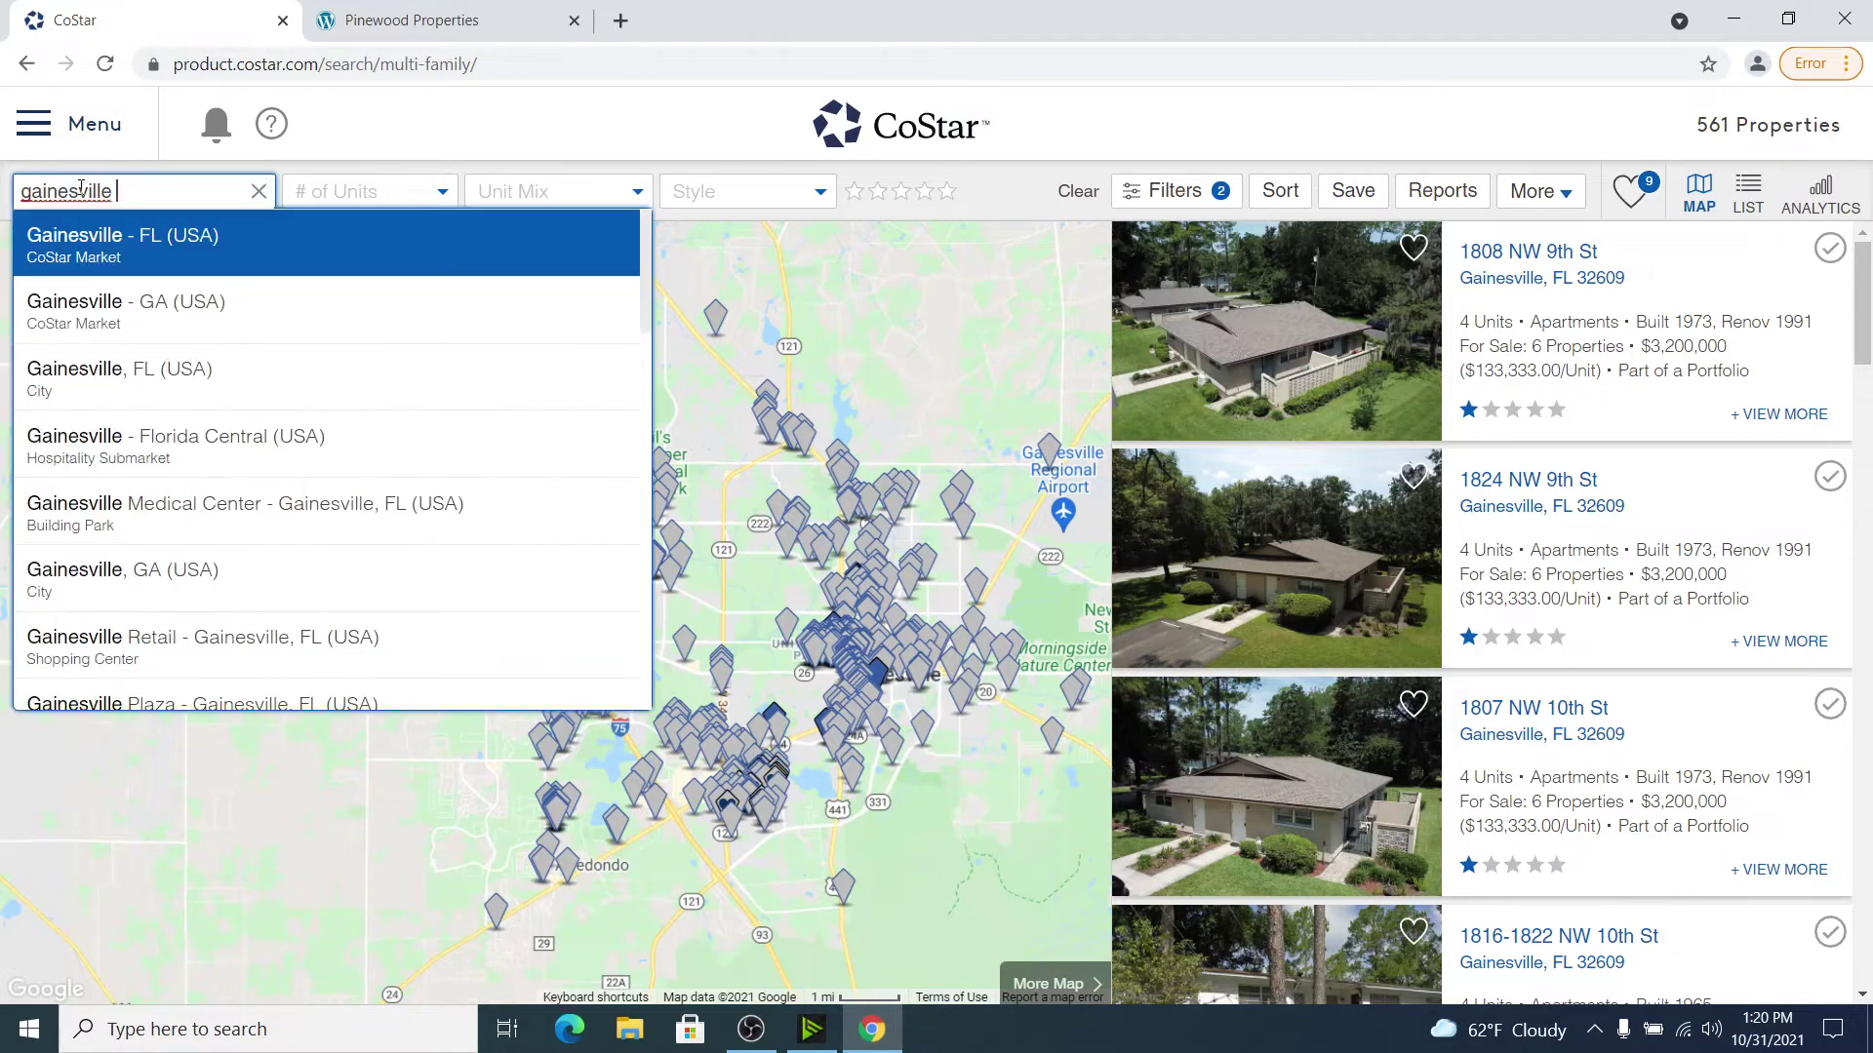
pyautogui.press('Return')
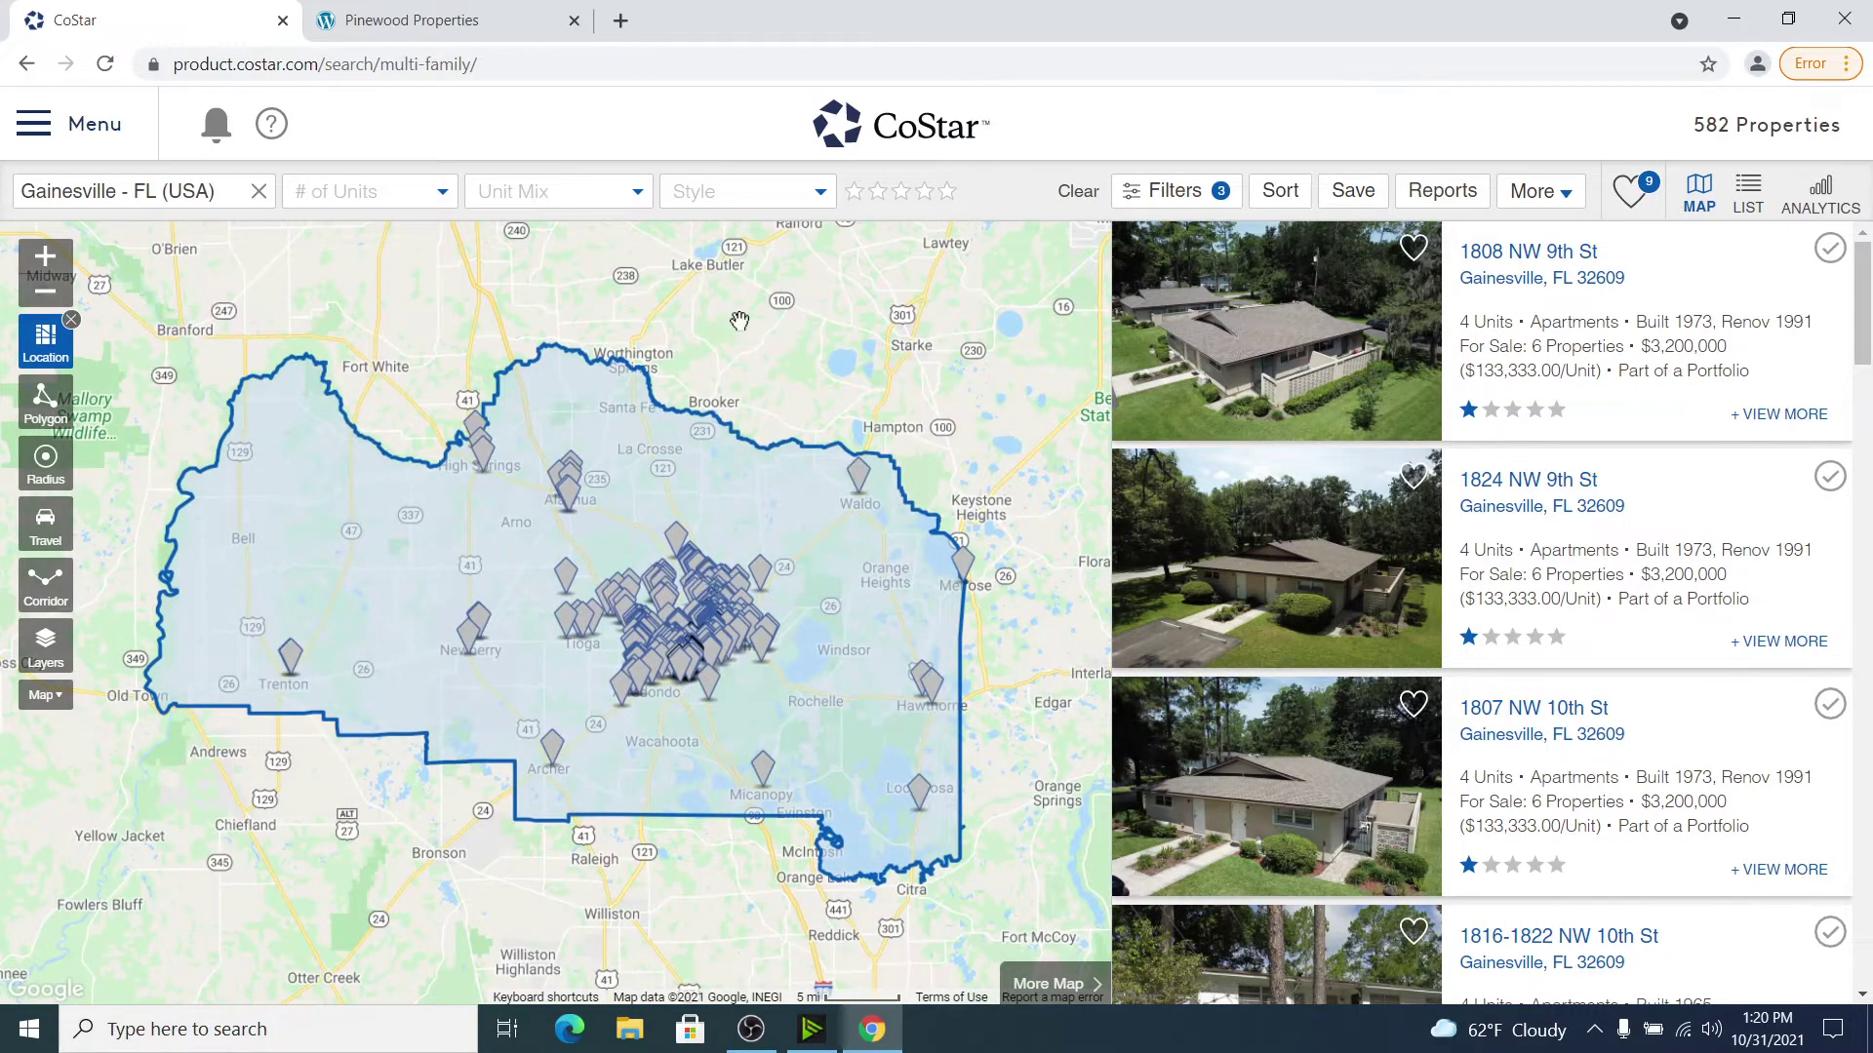
# Step: Limit the search to properties with a minimum of 40 units
pyautogui.click(441, 195)
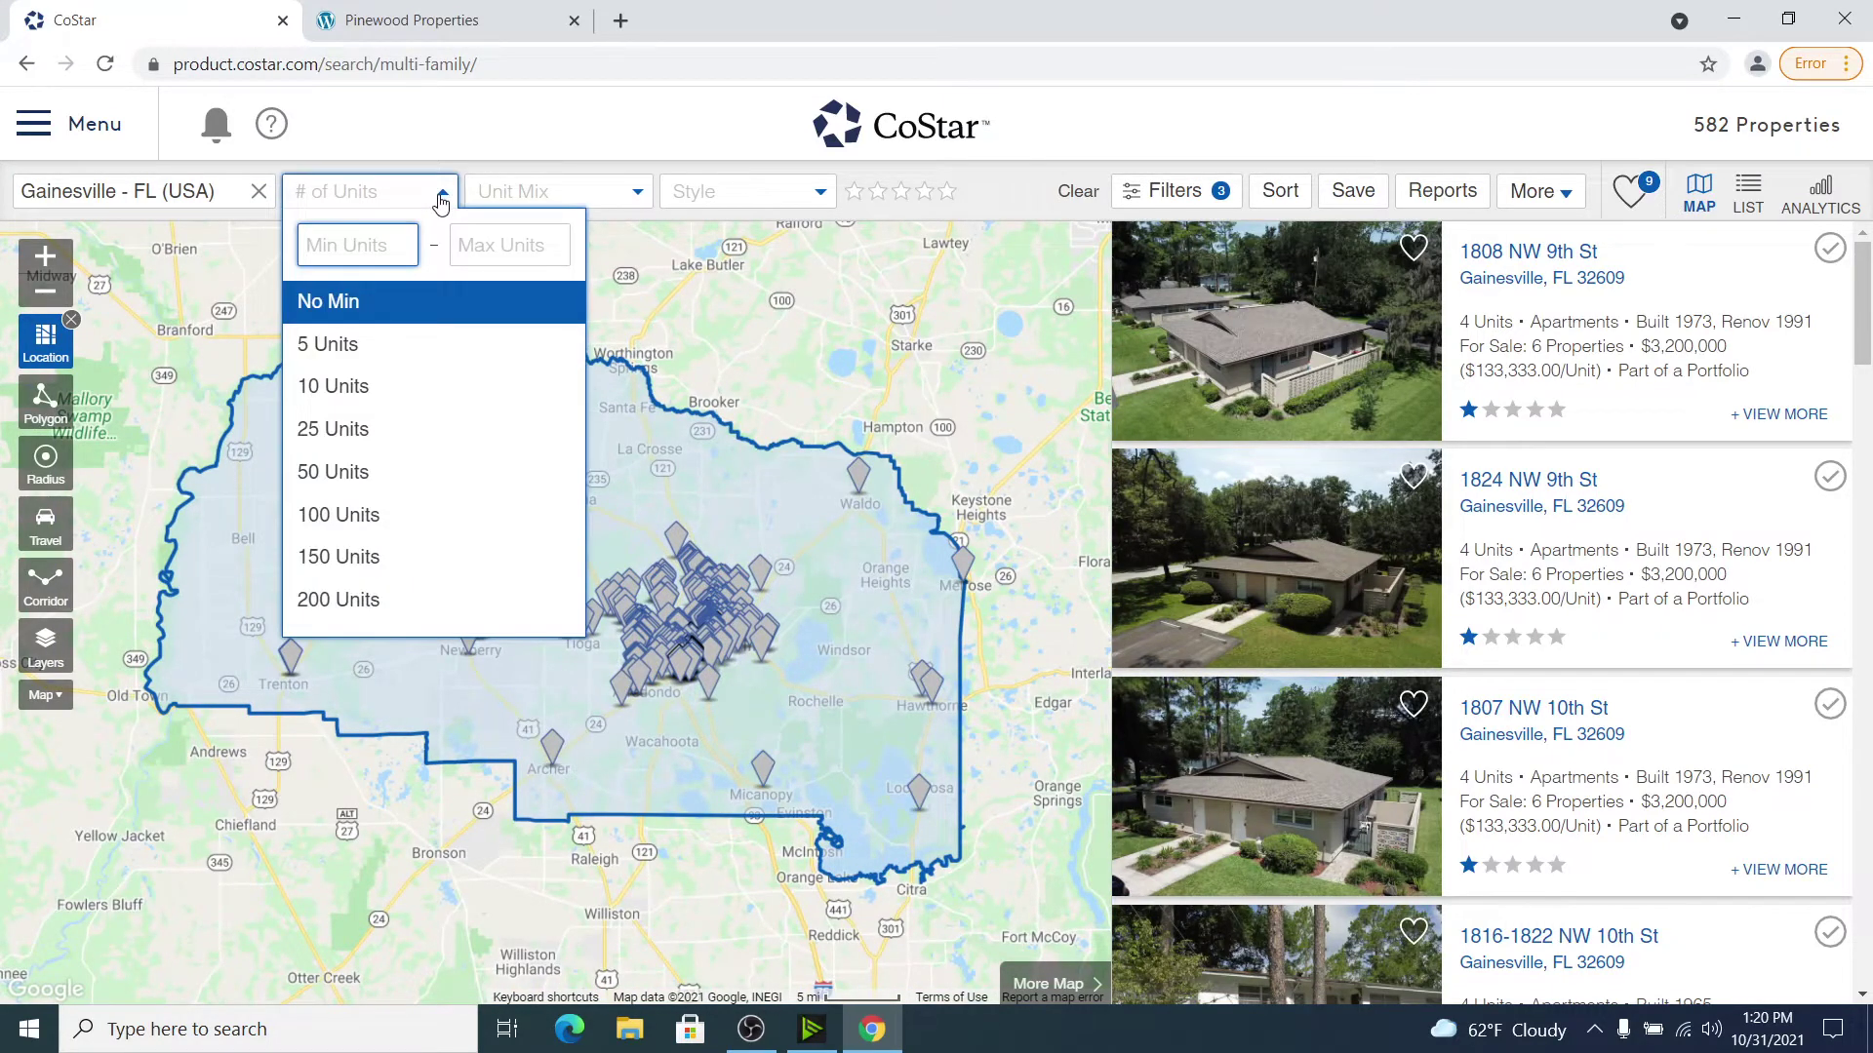
pyautogui.write('4')
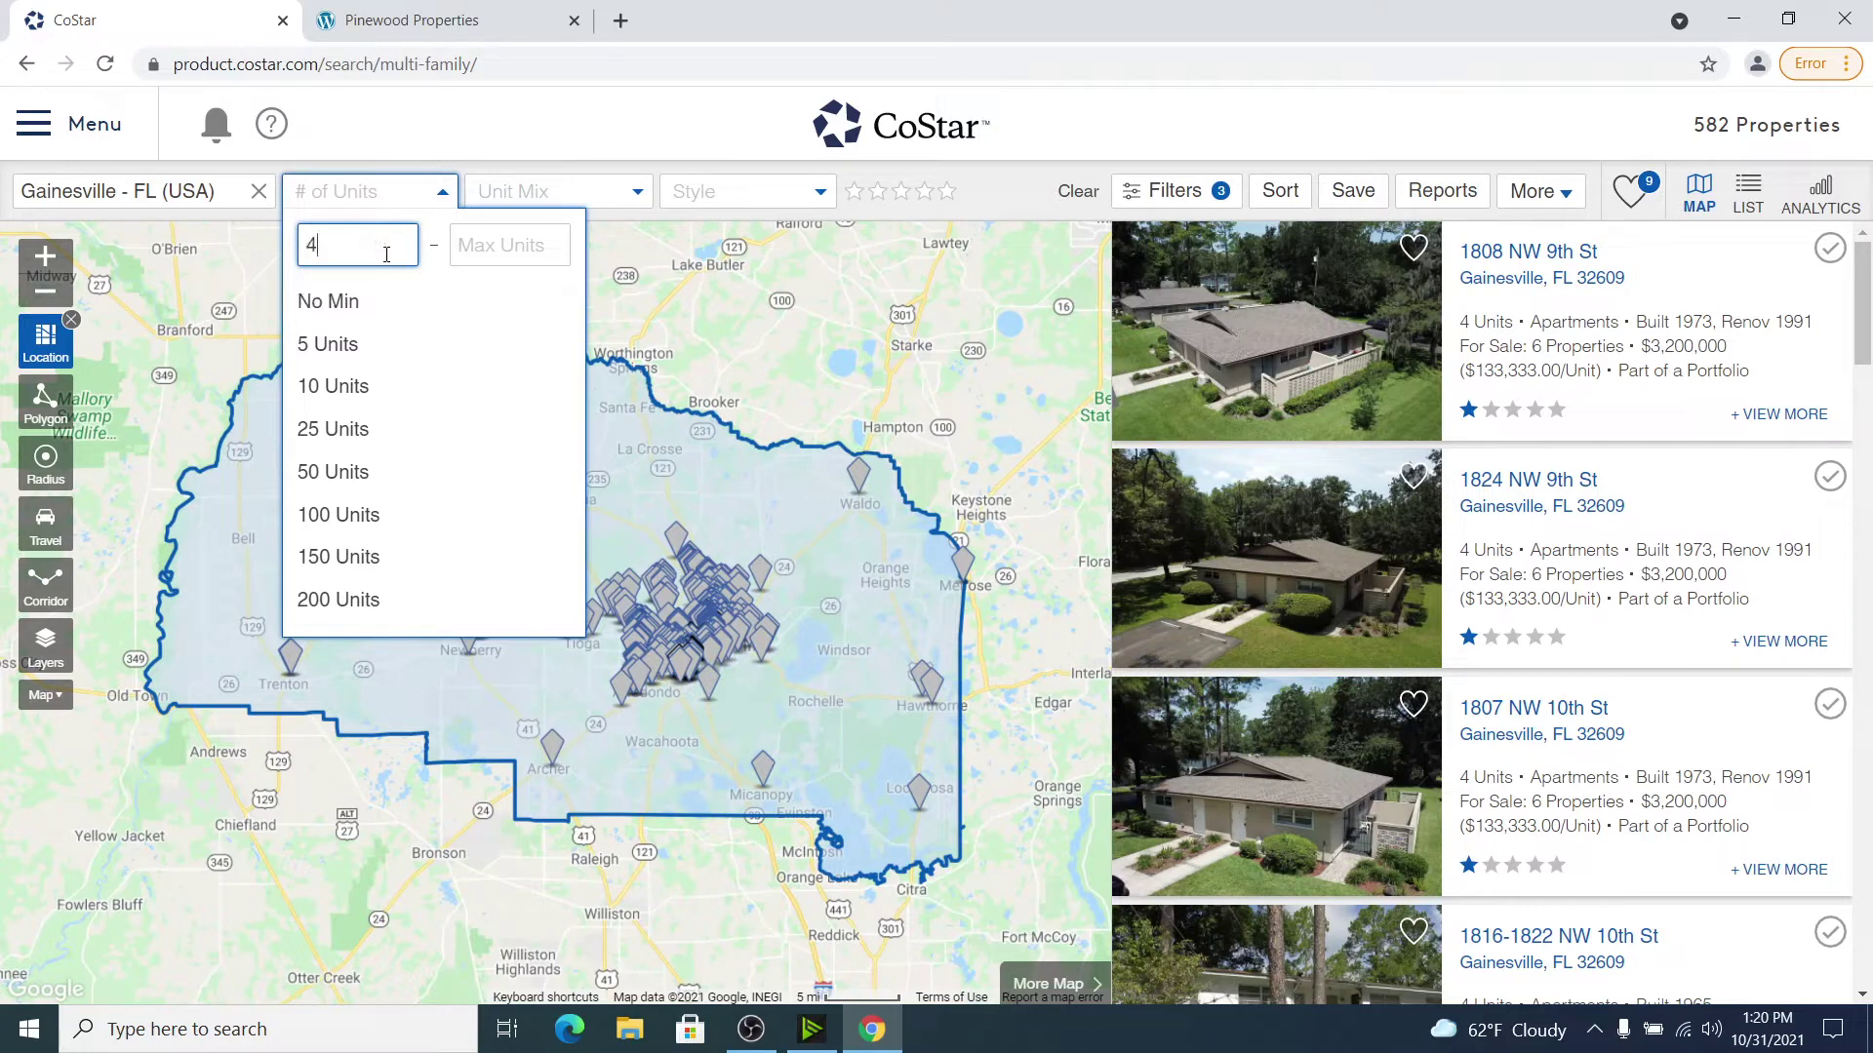
pyautogui.write('0')
pyautogui.press('Tab')
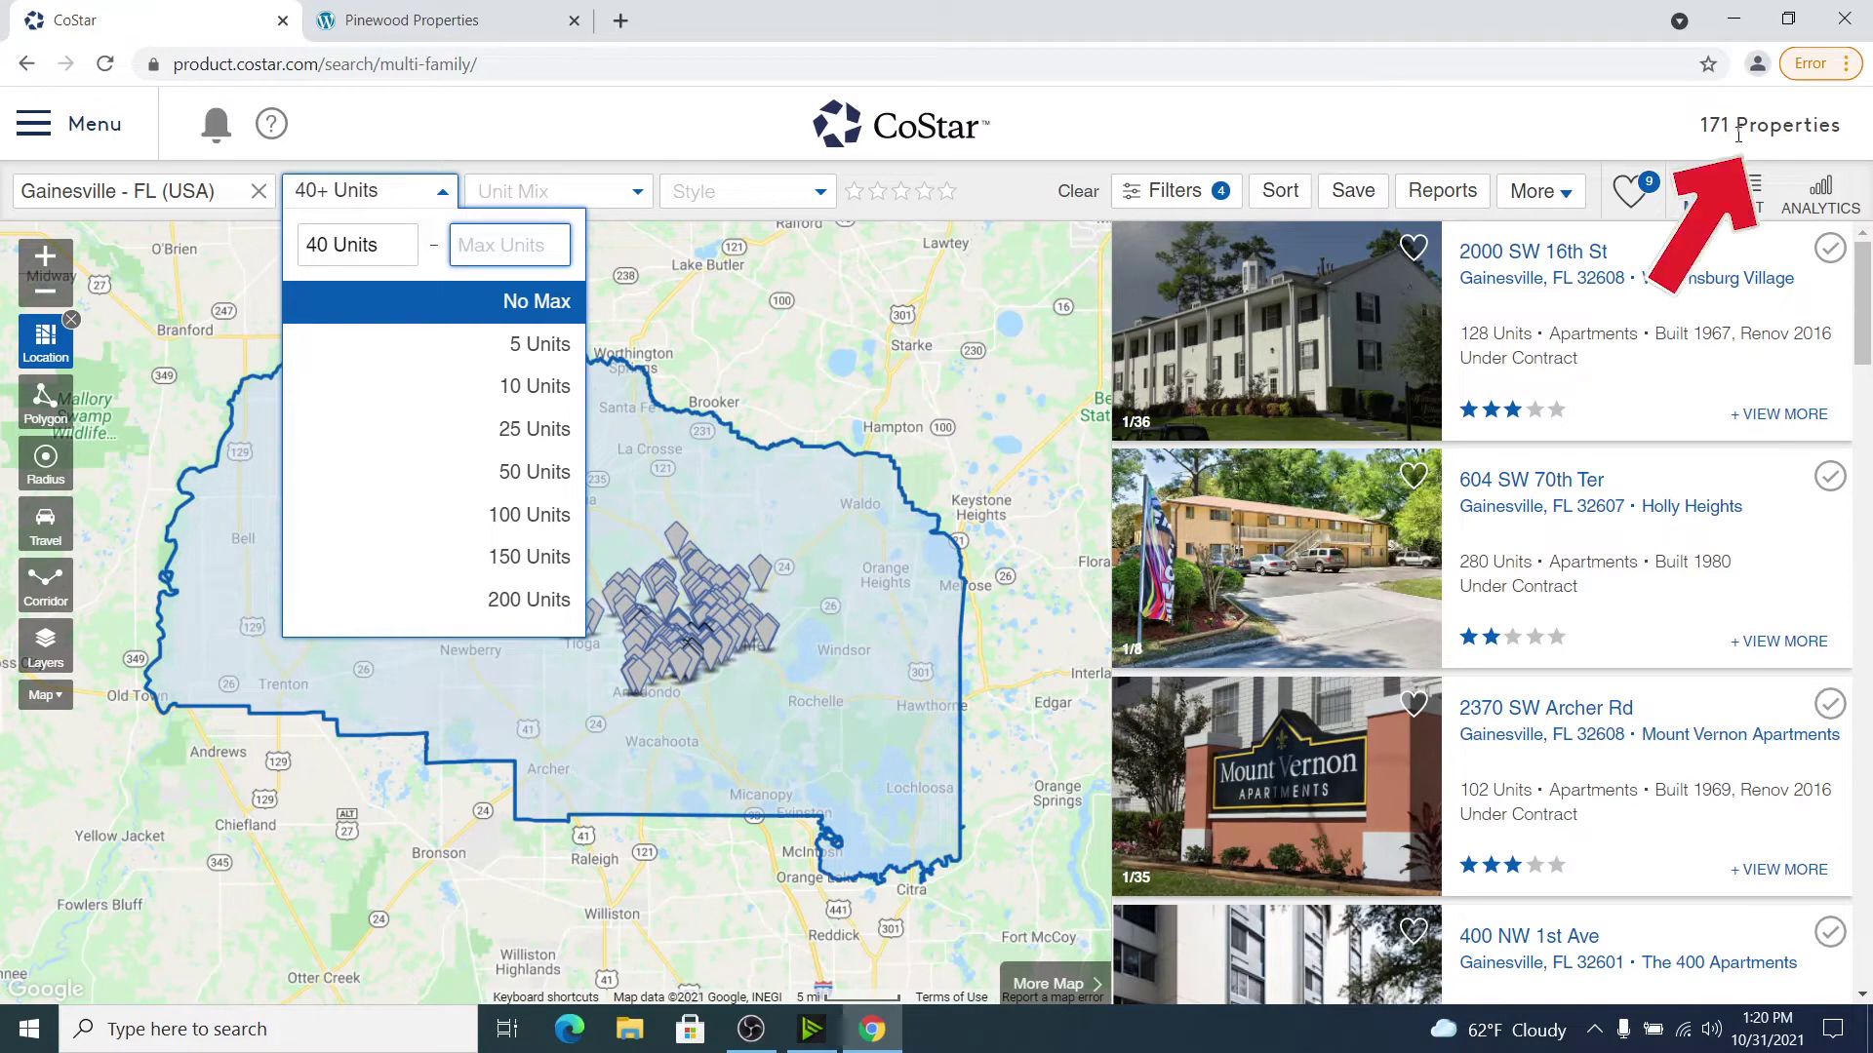
# Step: Filter the properties to a 1 Bedroom unit mix and the Garden and Low-Rise styles
pyautogui.click(637, 191)
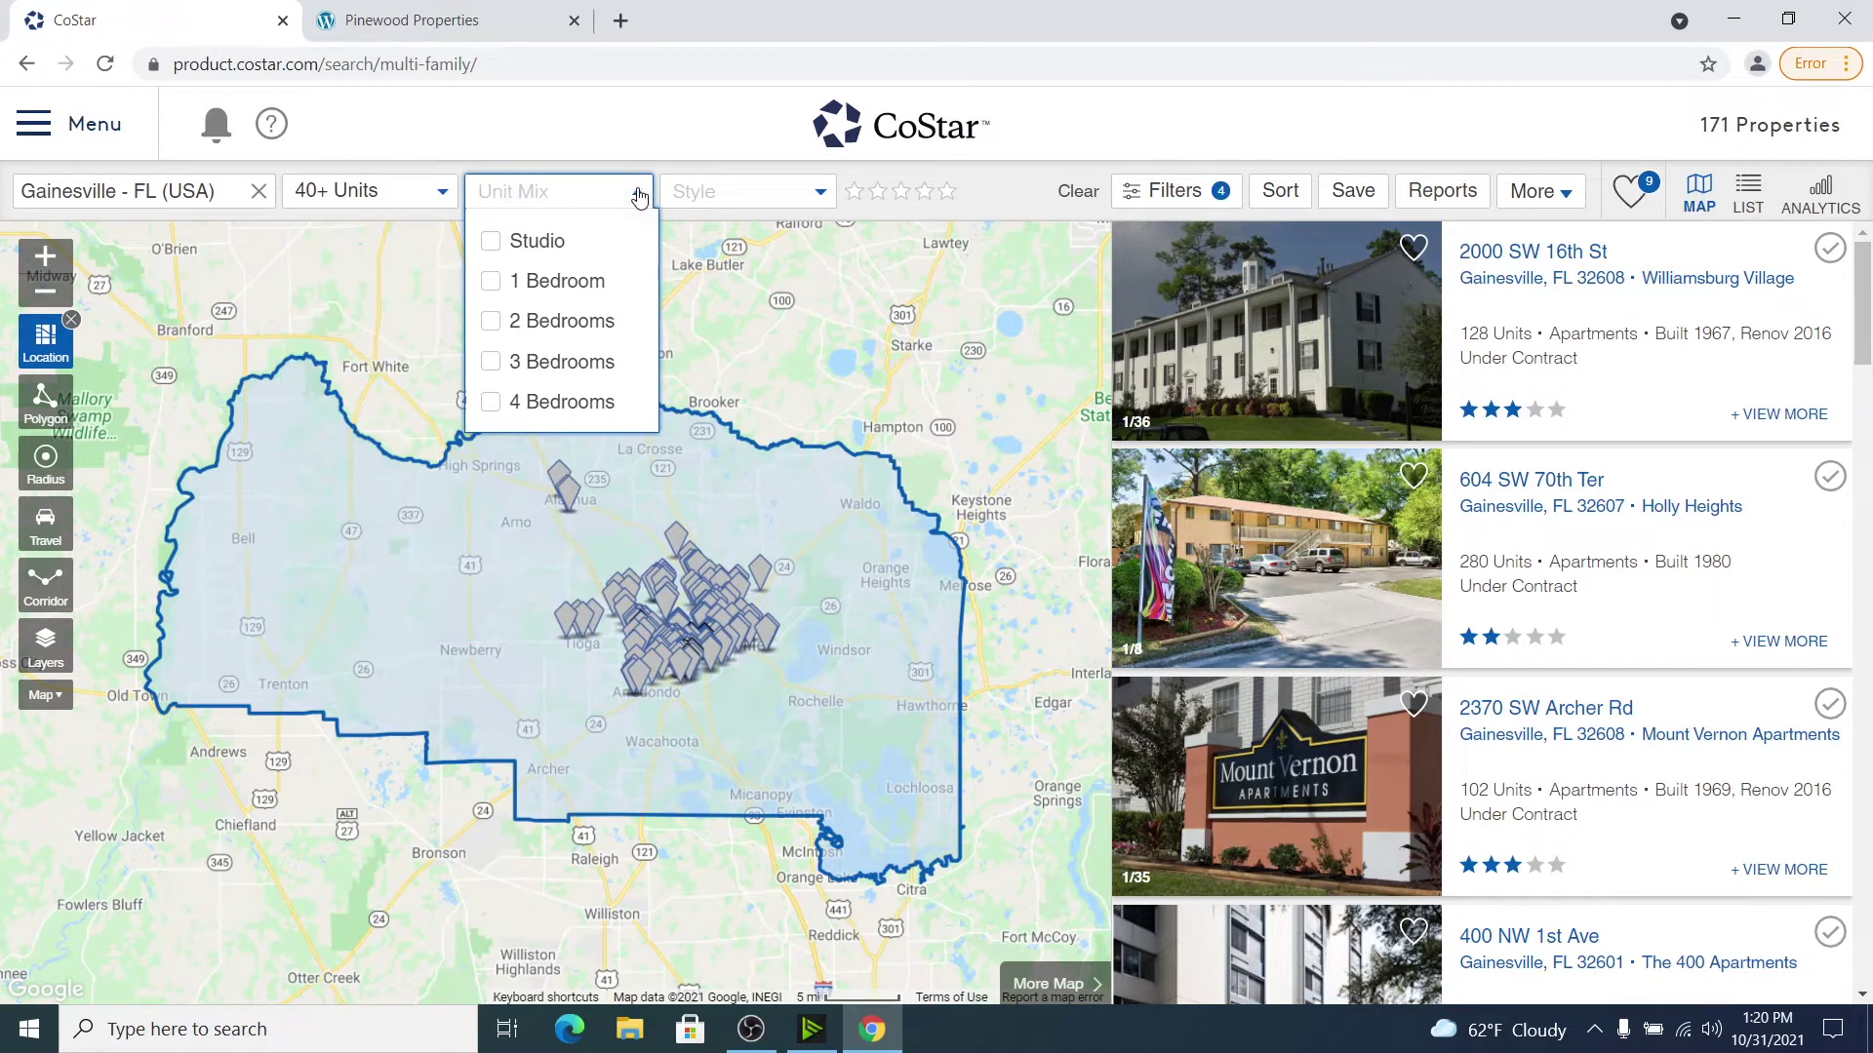
pyautogui.click(491, 282)
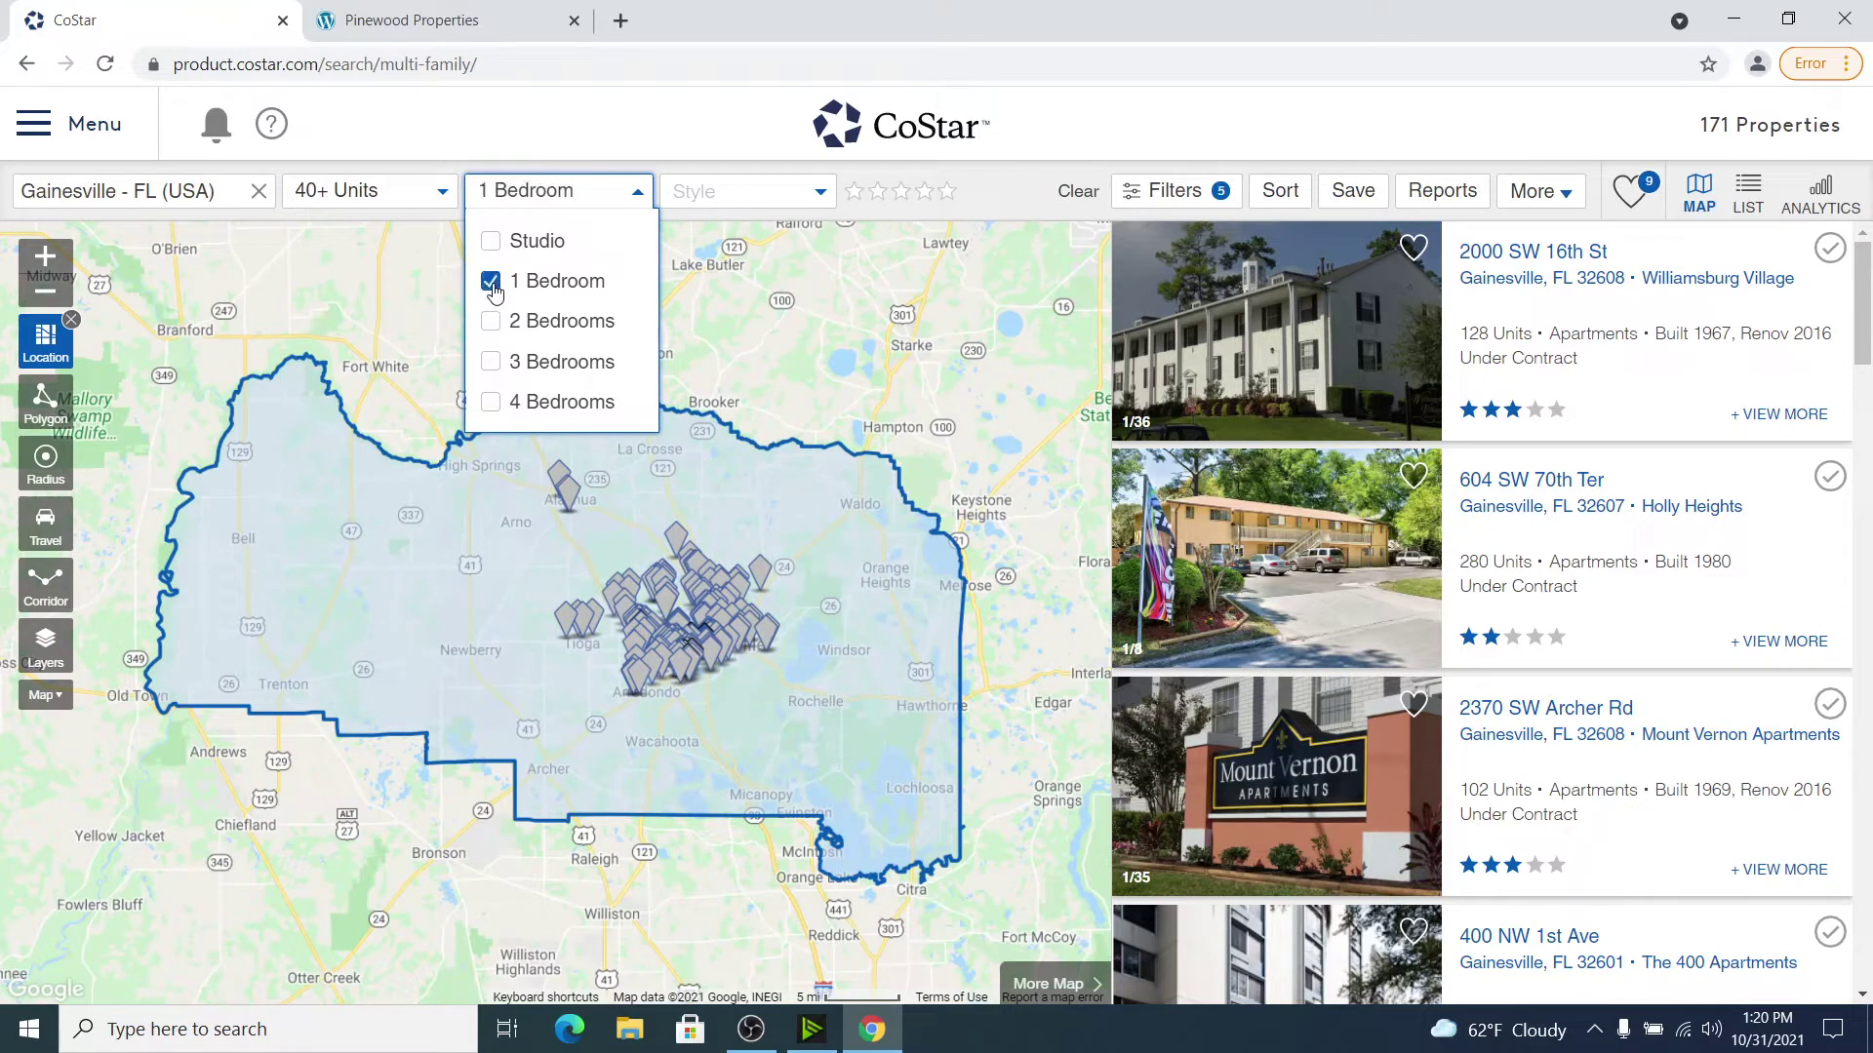
pyautogui.click(812, 195)
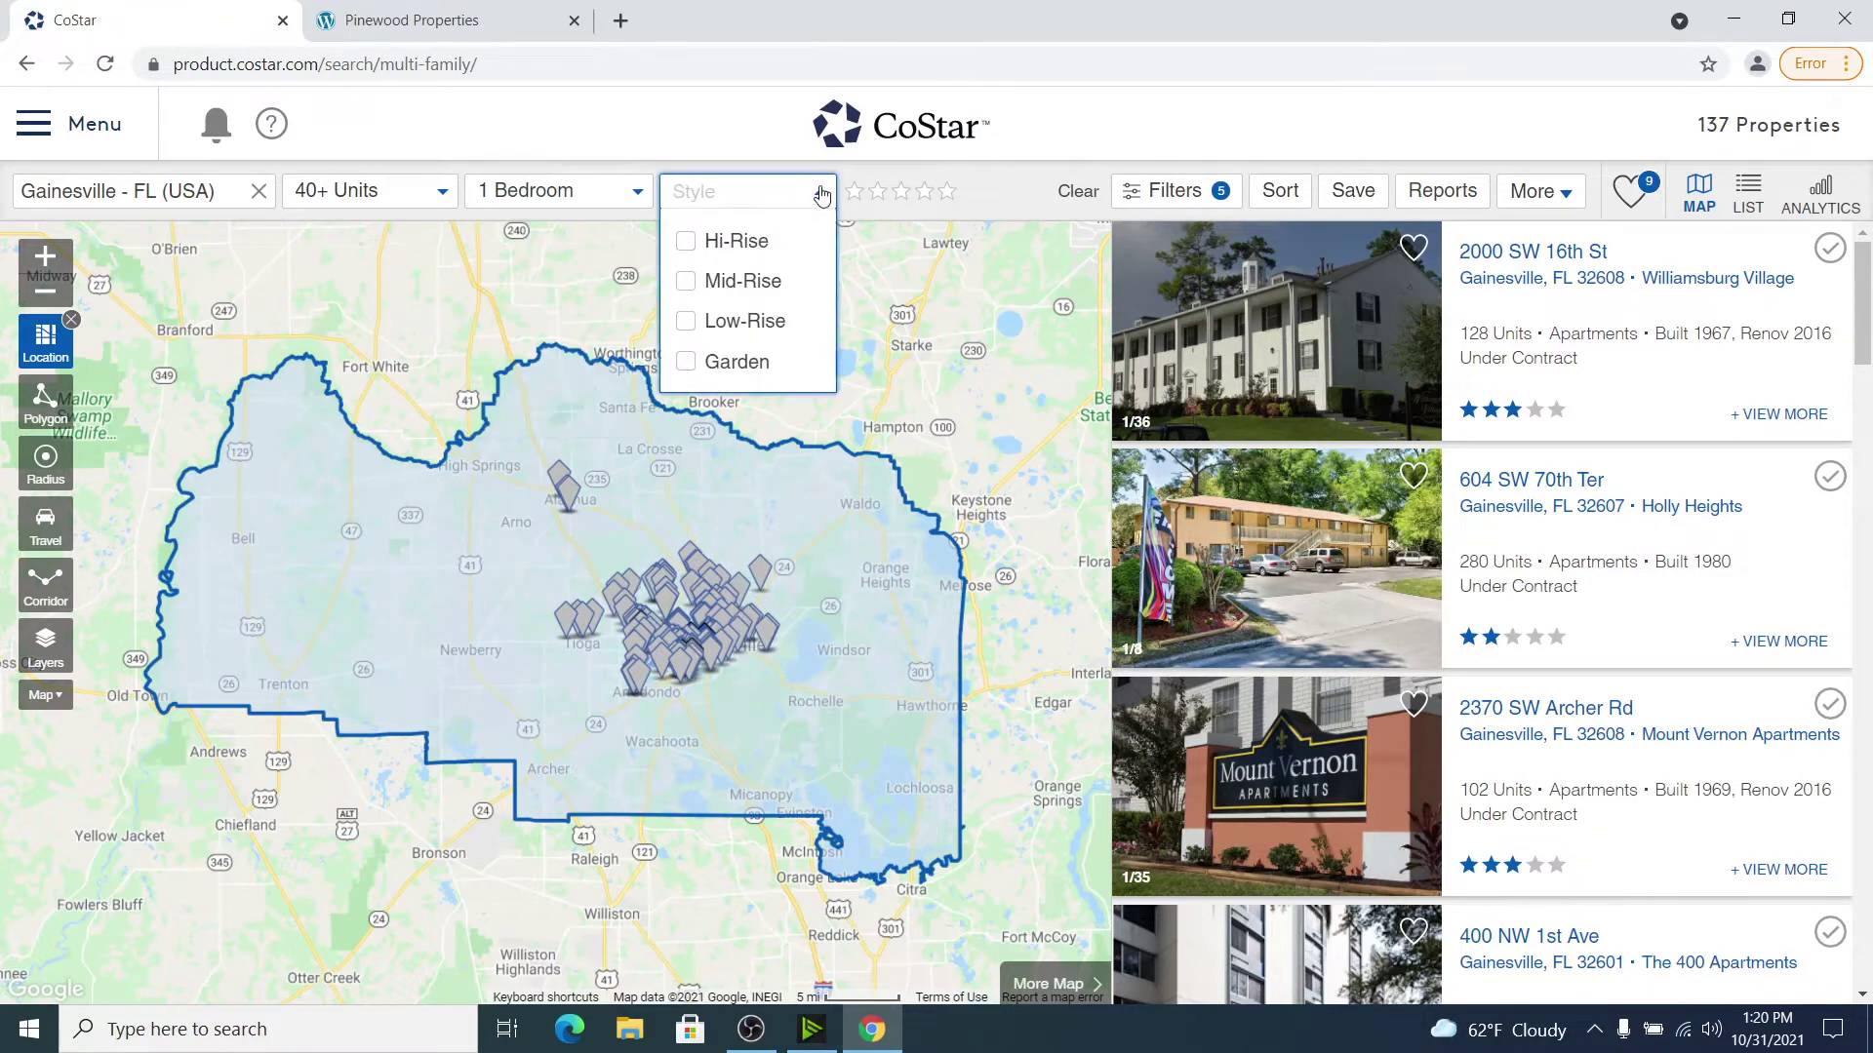
pyautogui.click(688, 373)
pyautogui.click(688, 325)
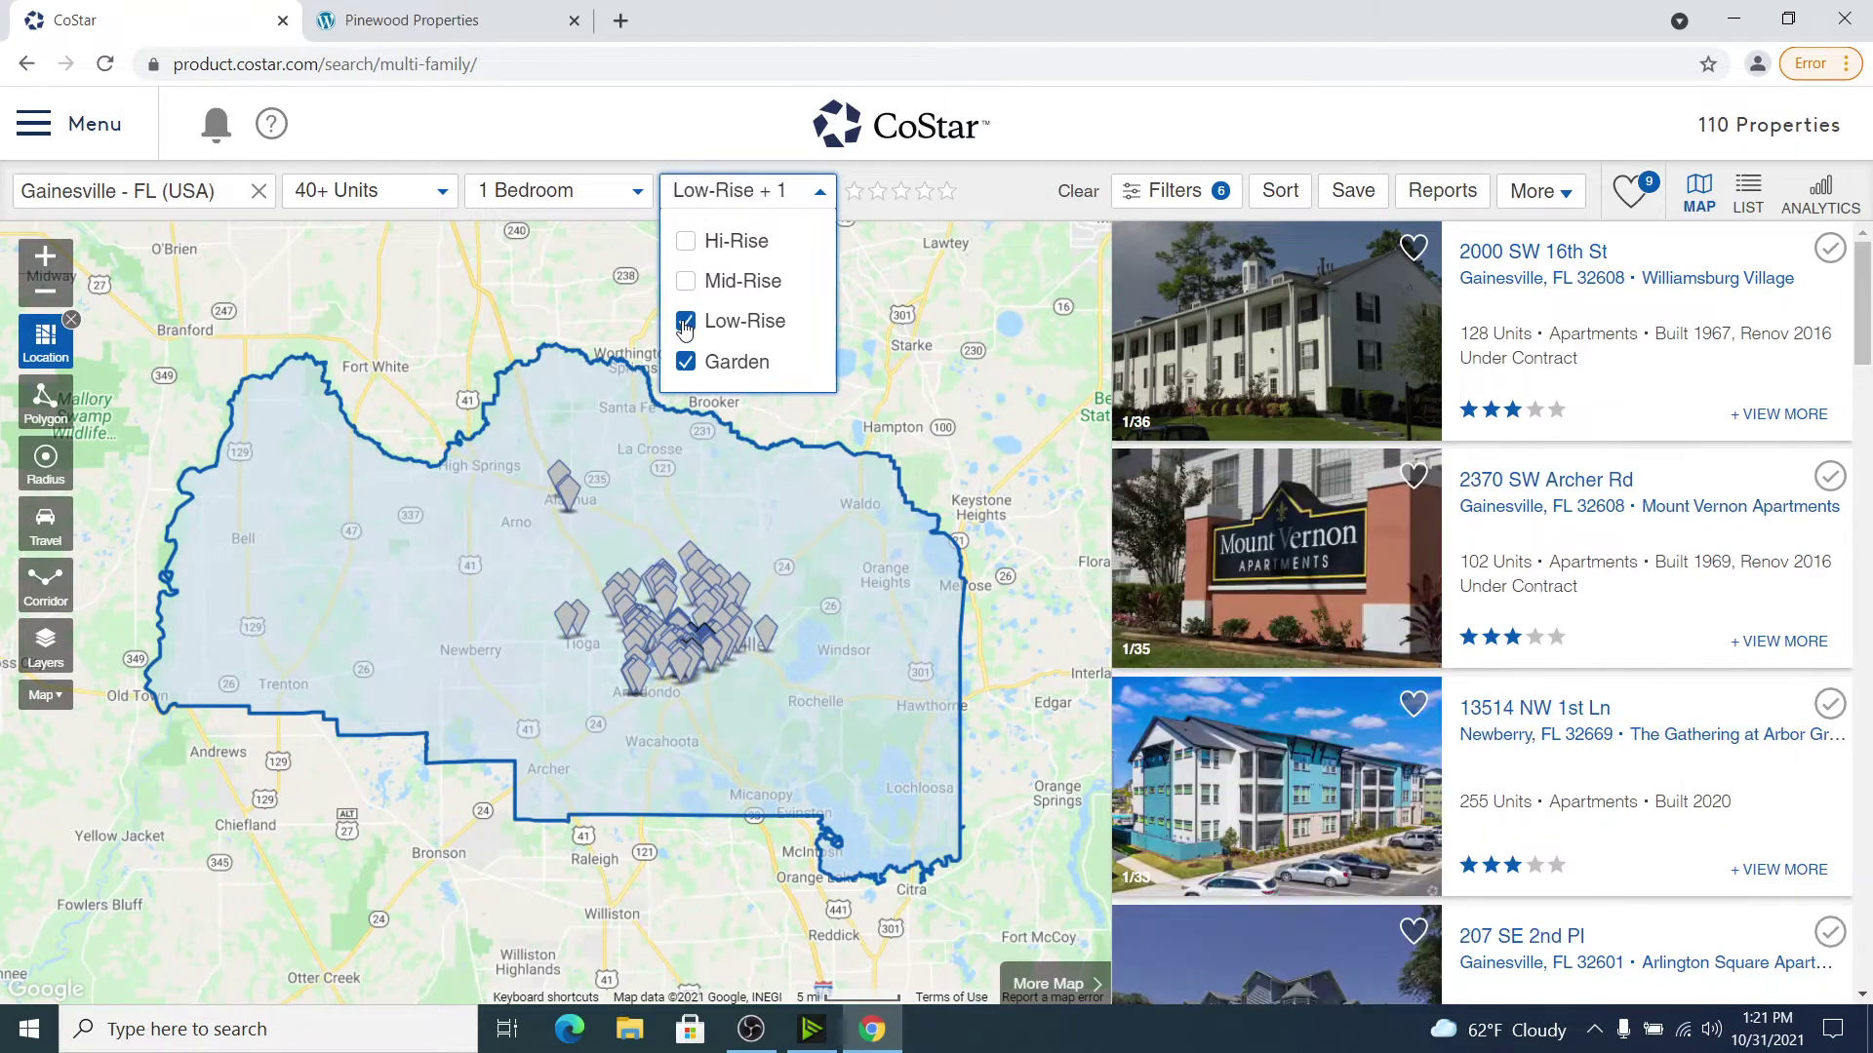
# Step: In the detailed filters, set the minimum average asking rent per unit to $900 for 1 Bed
pyautogui.click(1196, 195)
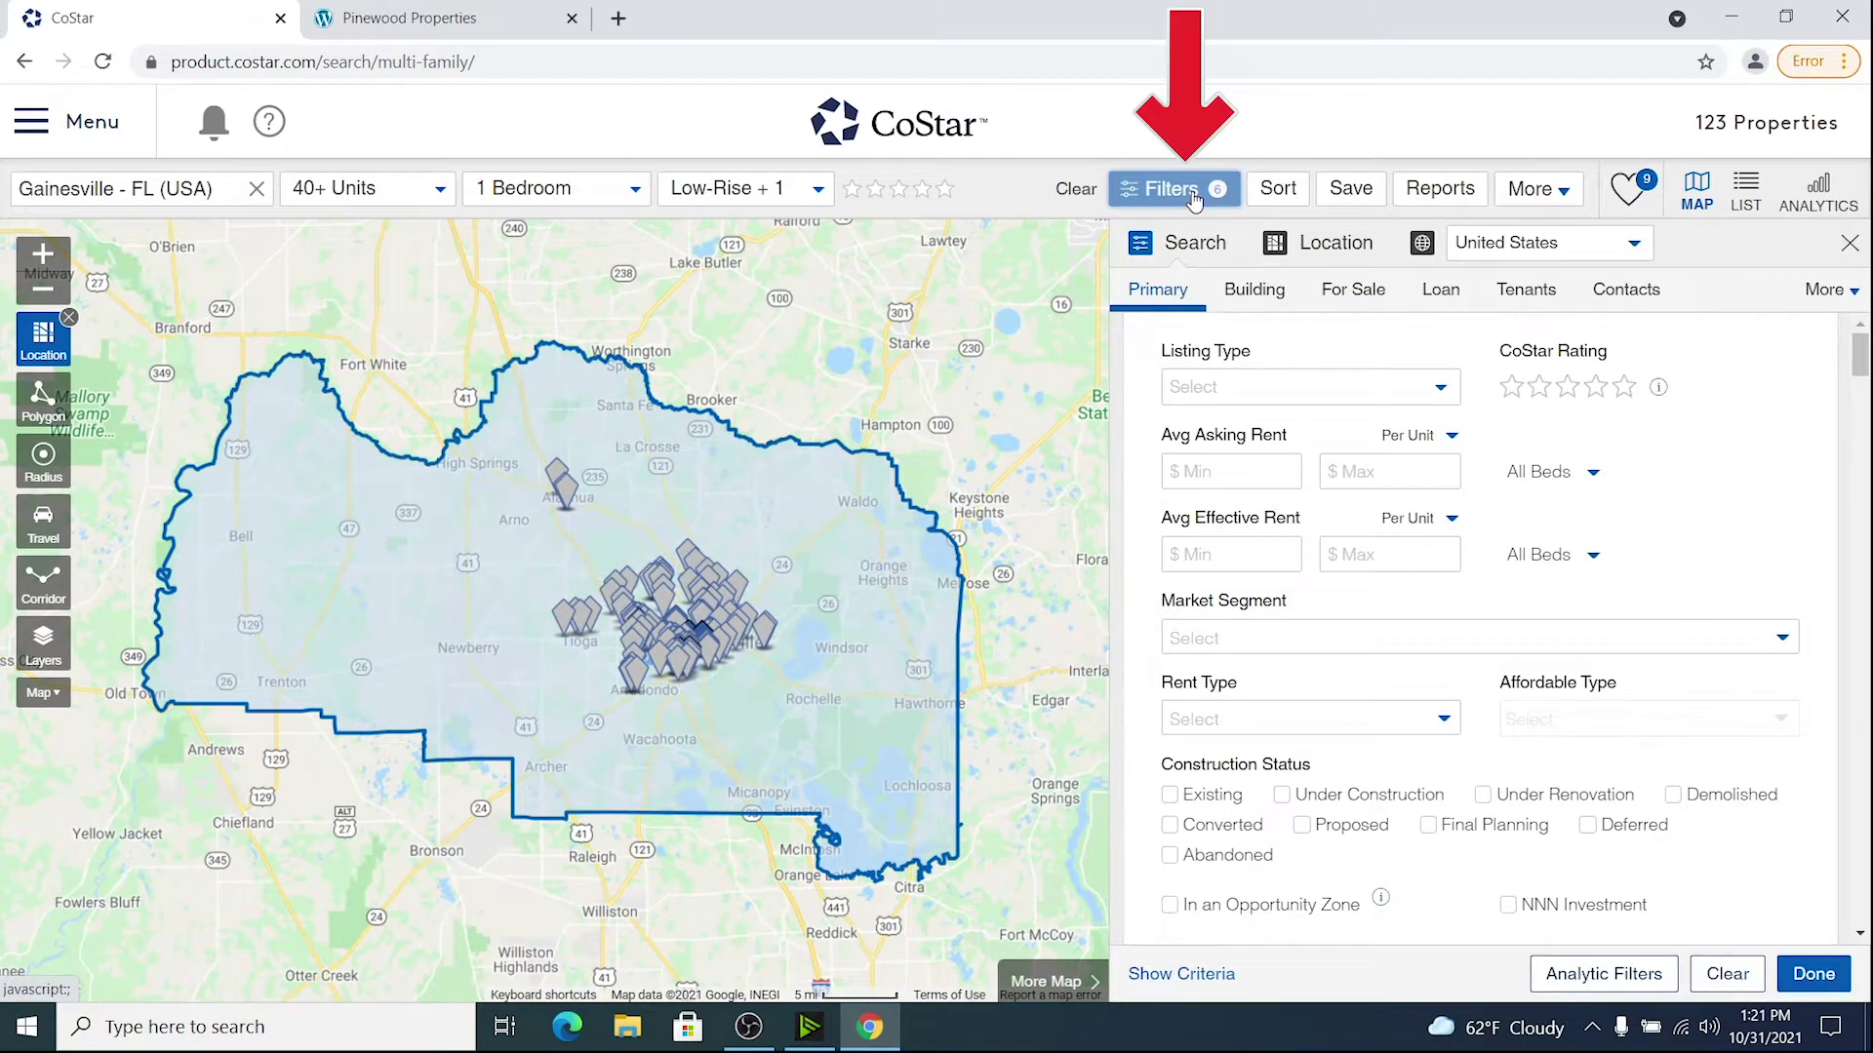
pyautogui.click(1246, 461)
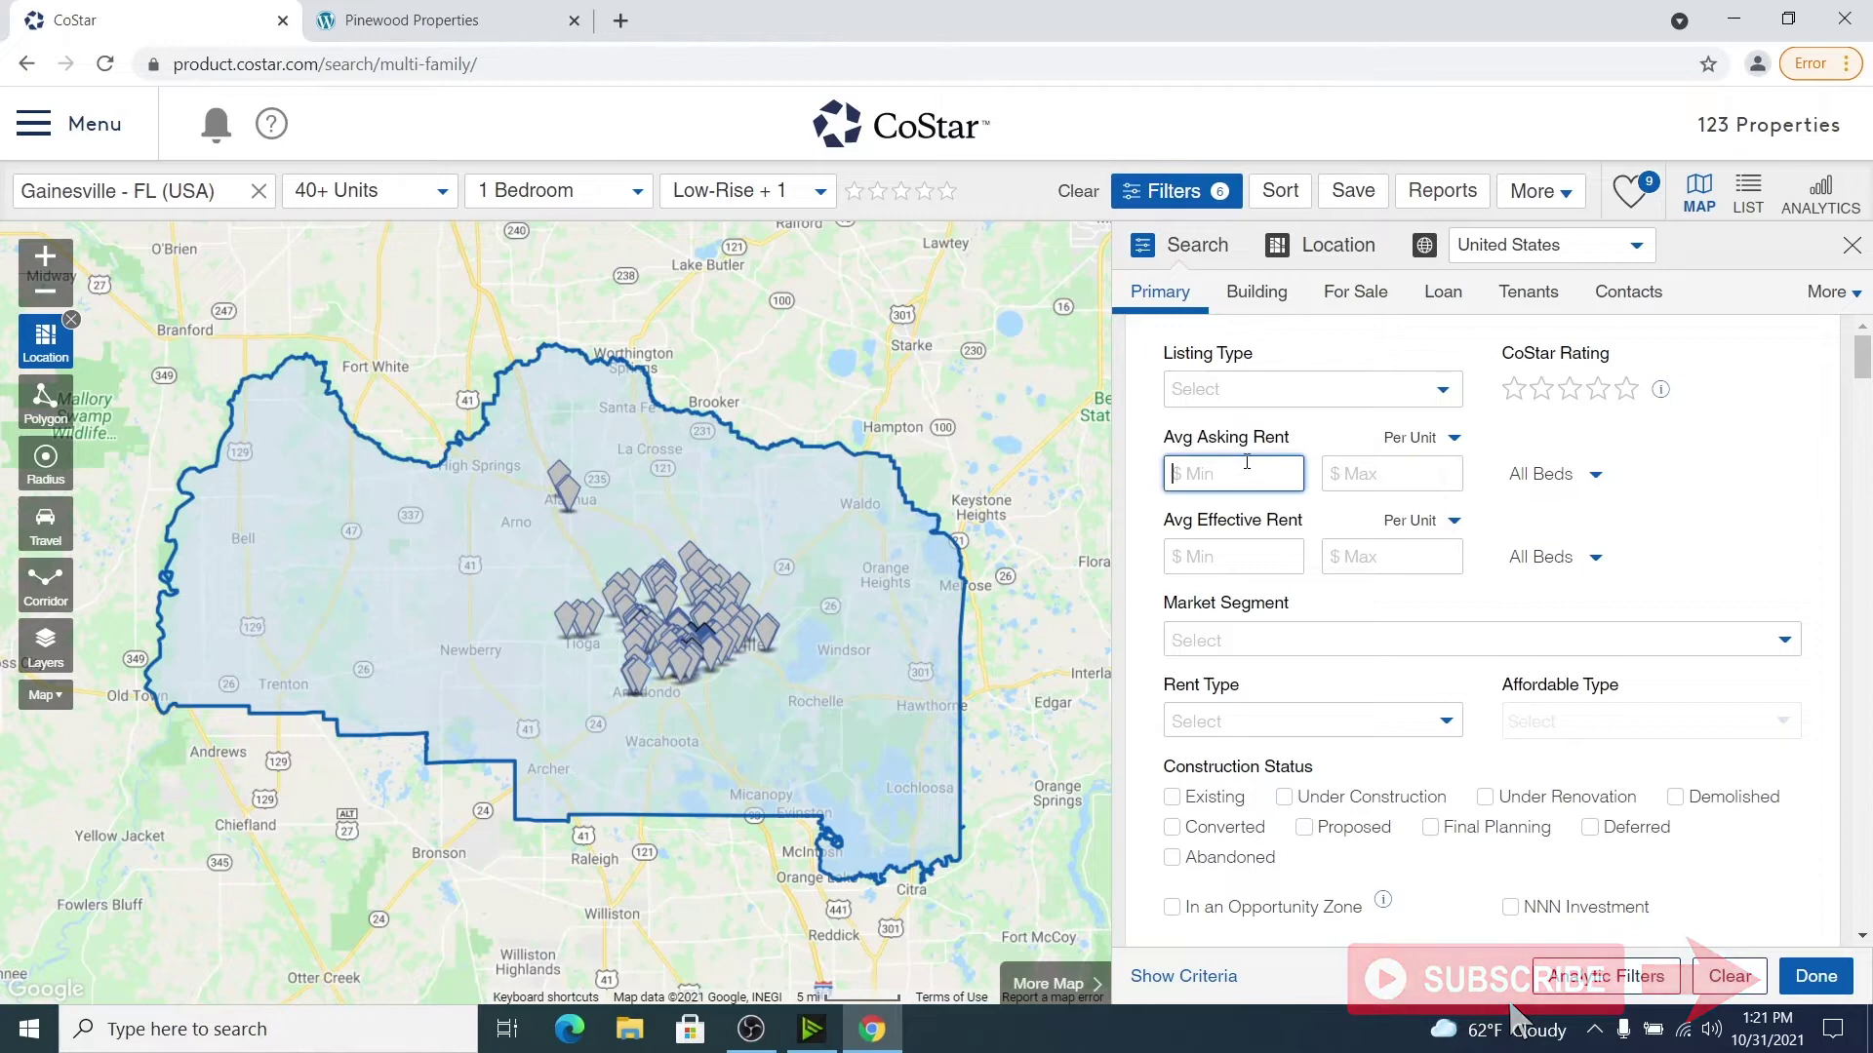
pyautogui.write('900')
pyautogui.click(1521, 474)
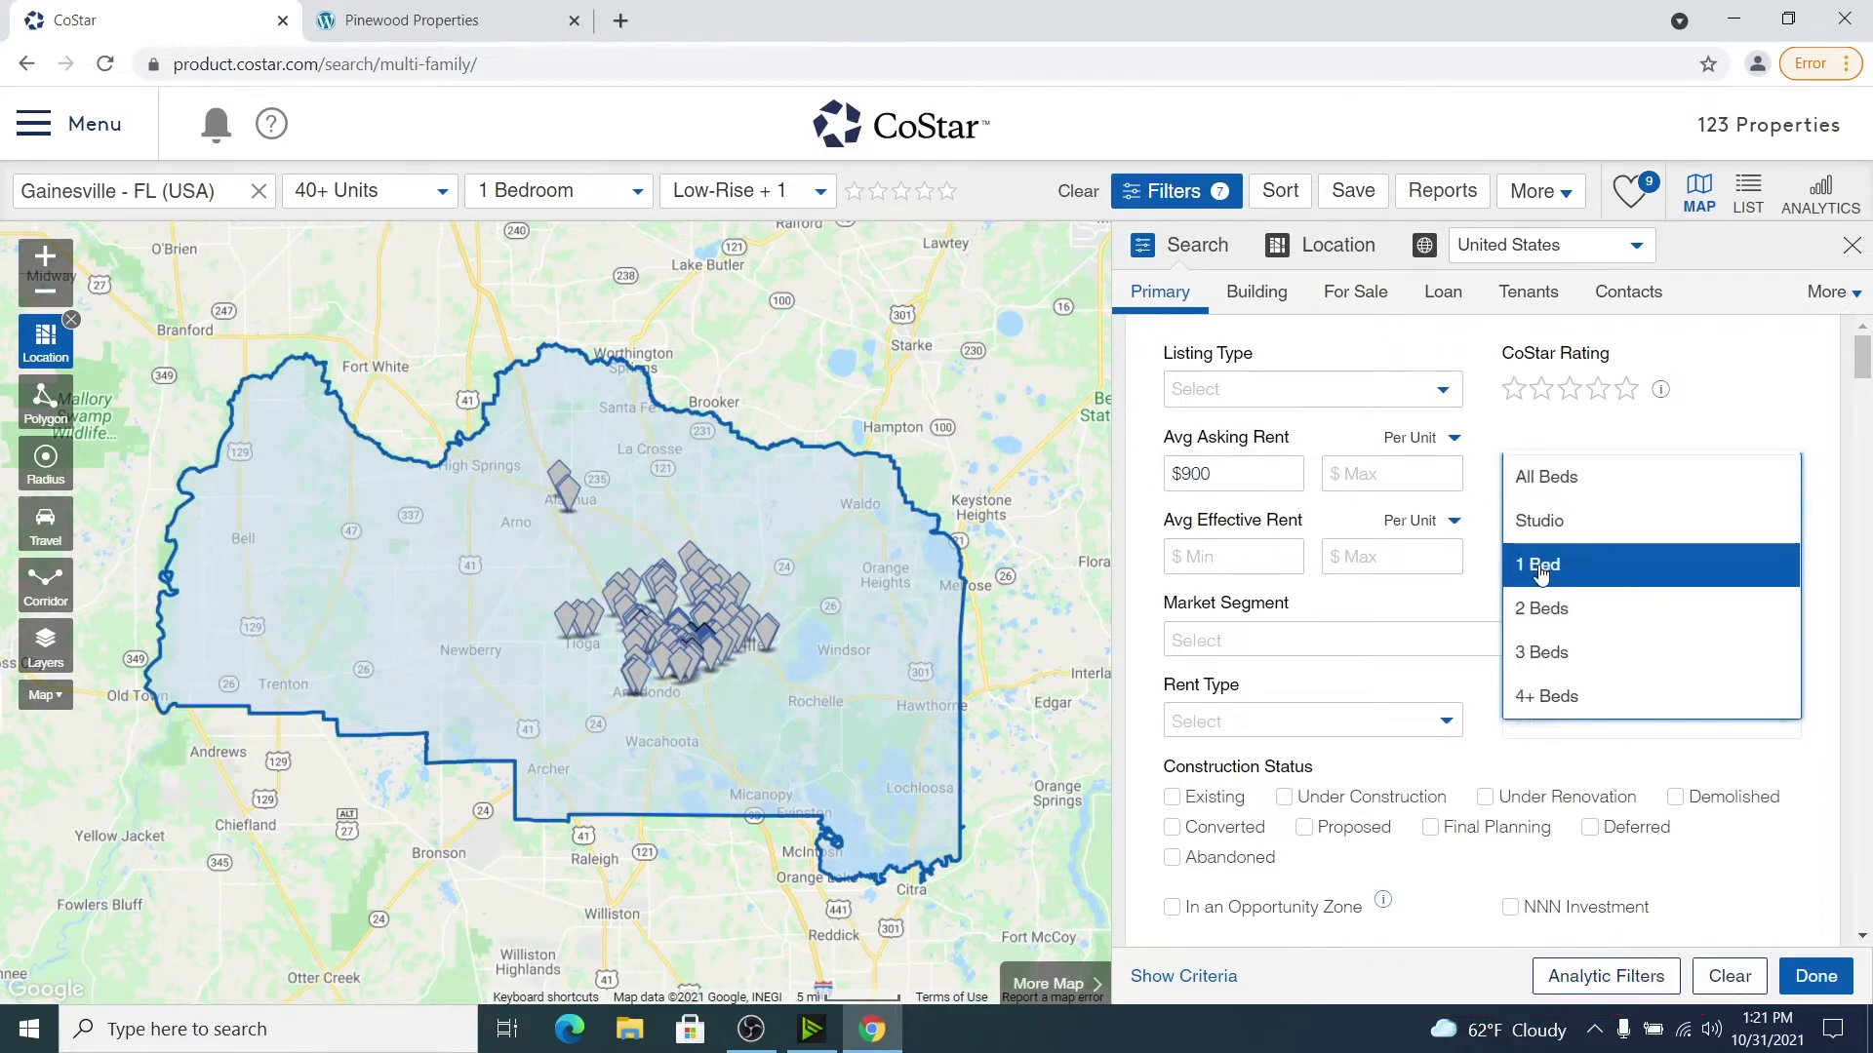
pyautogui.click(1540, 574)
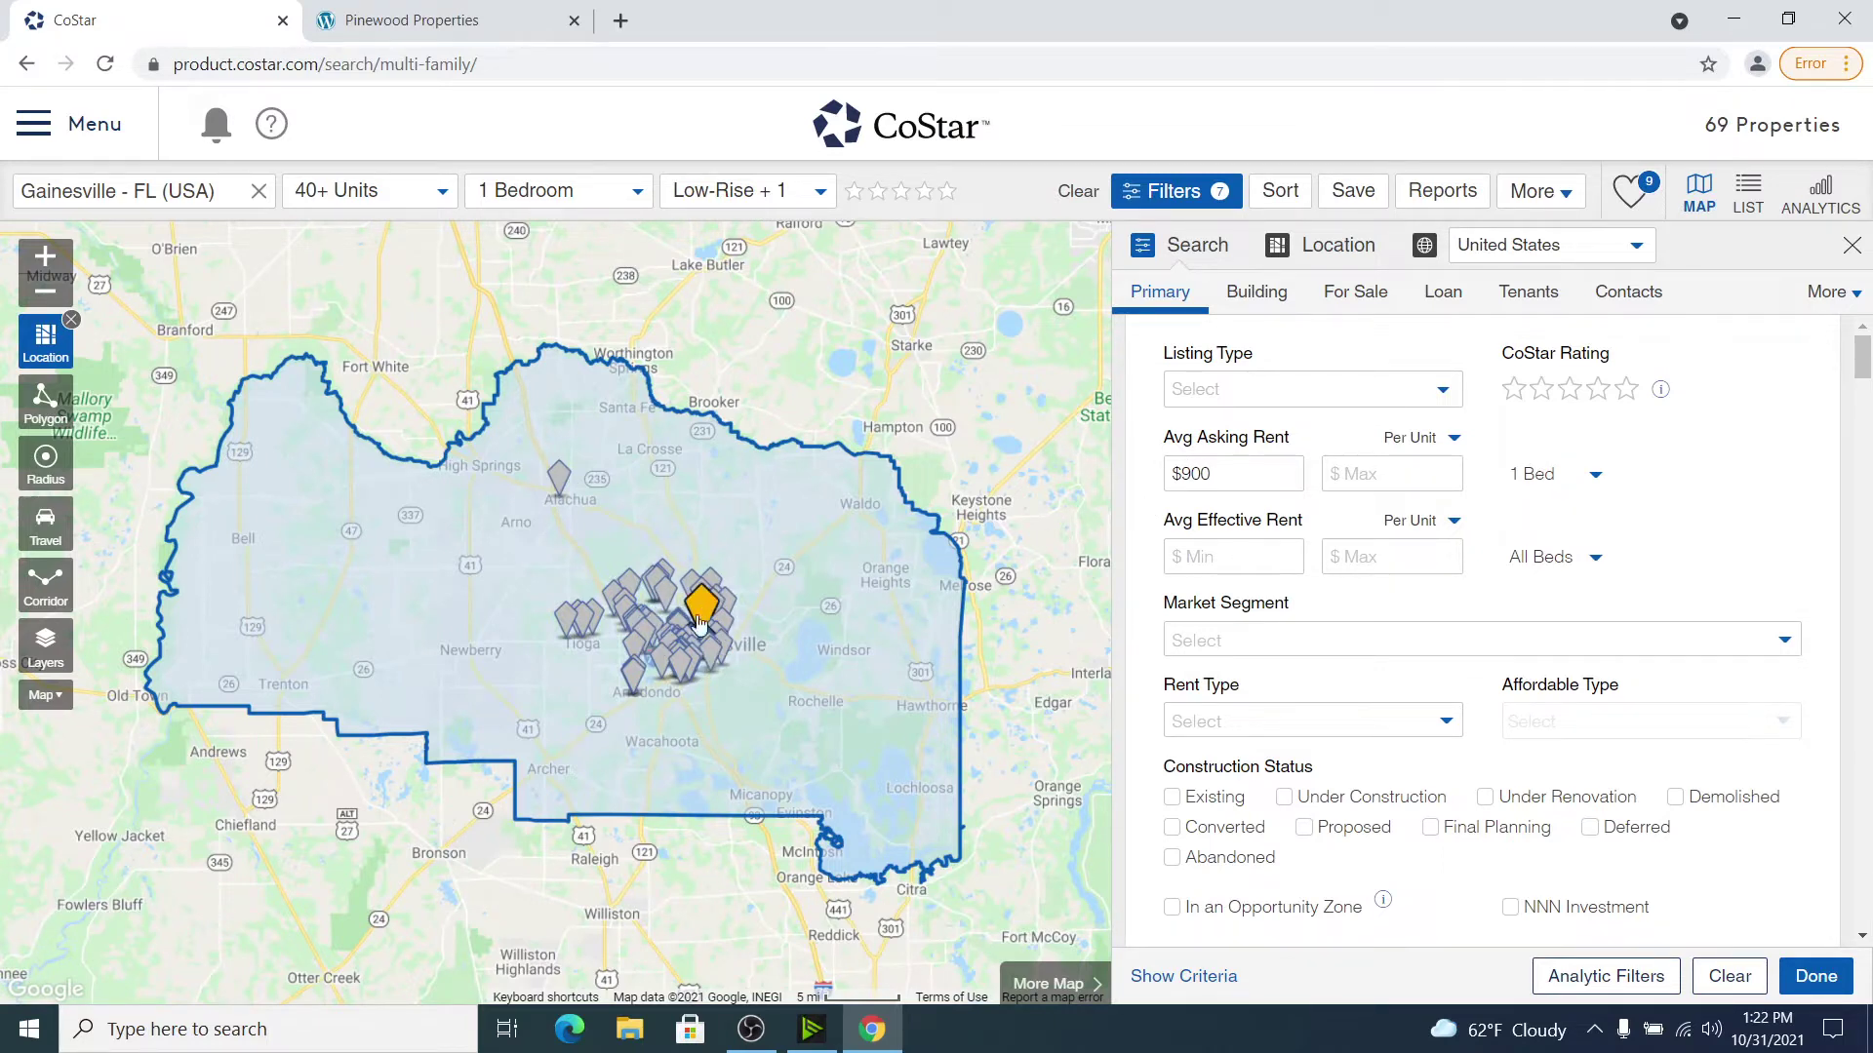
# Step: Exclude all corporate, military, senior and vacation properties from the market segment
pyautogui.click(1514, 639)
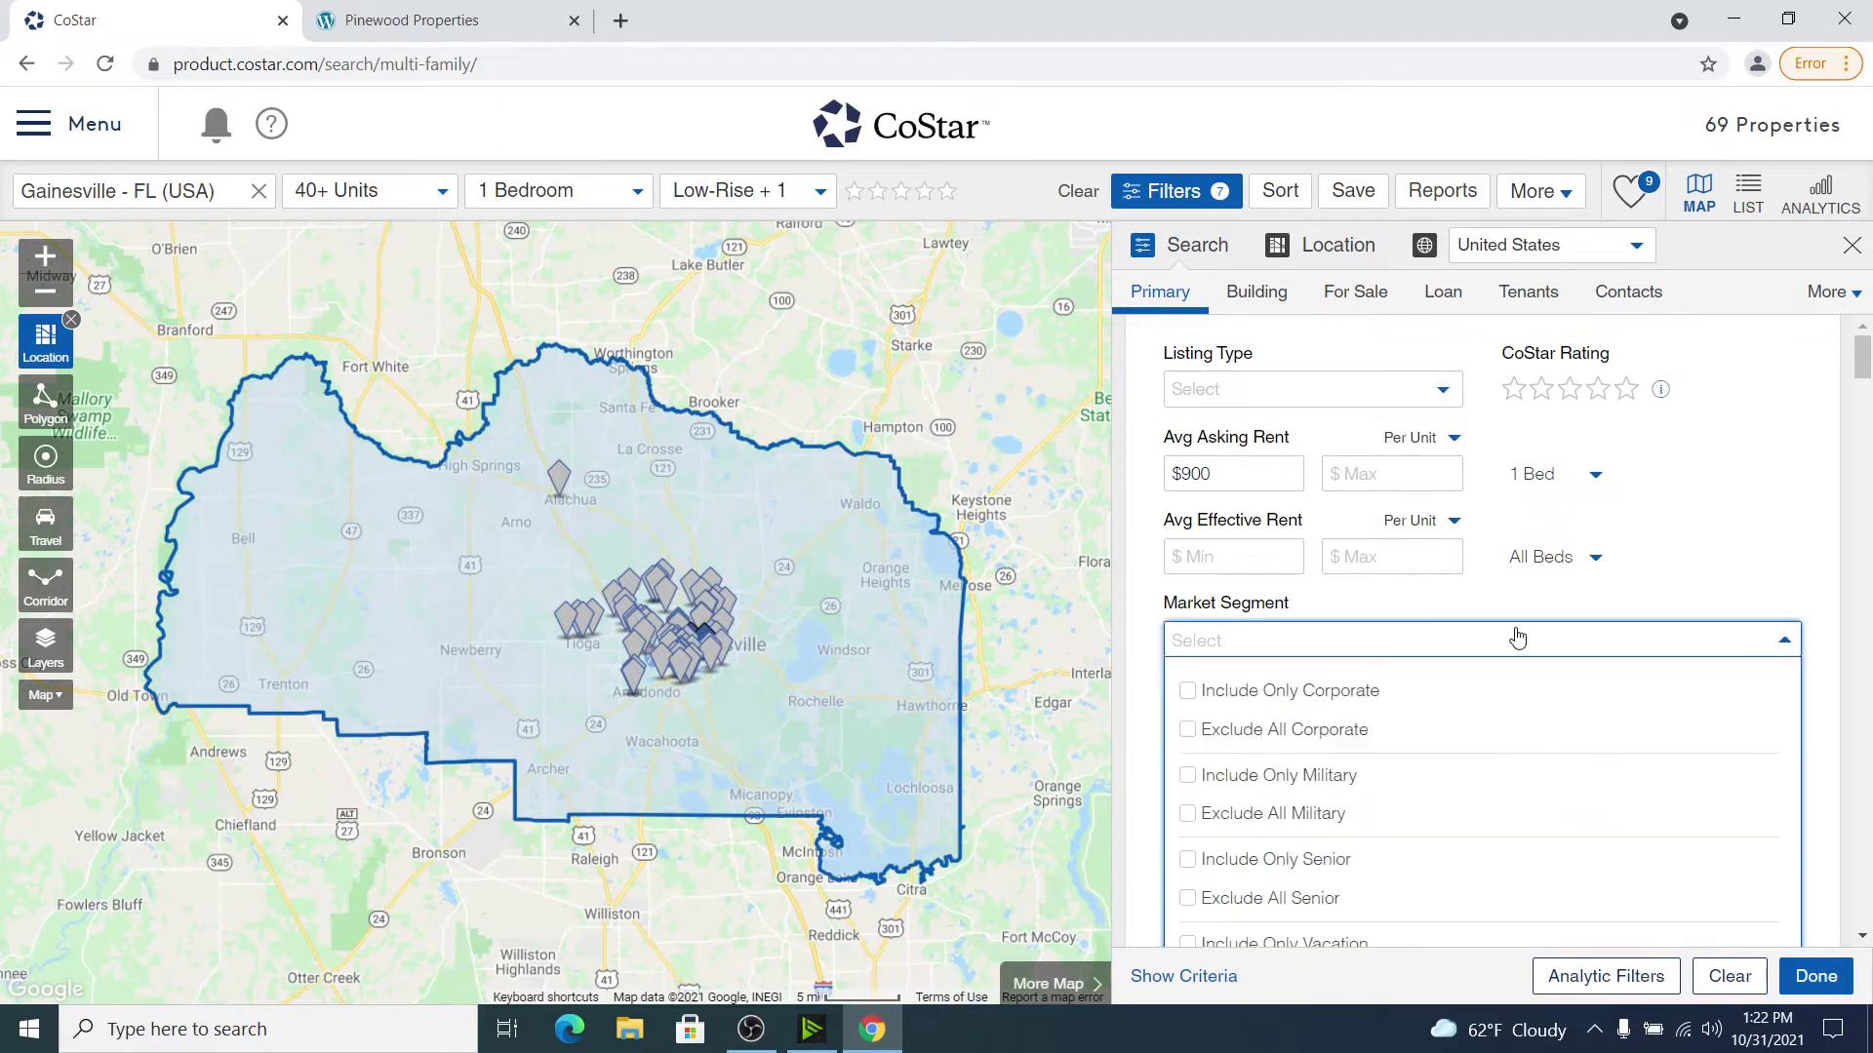
pyautogui.click(1187, 730)
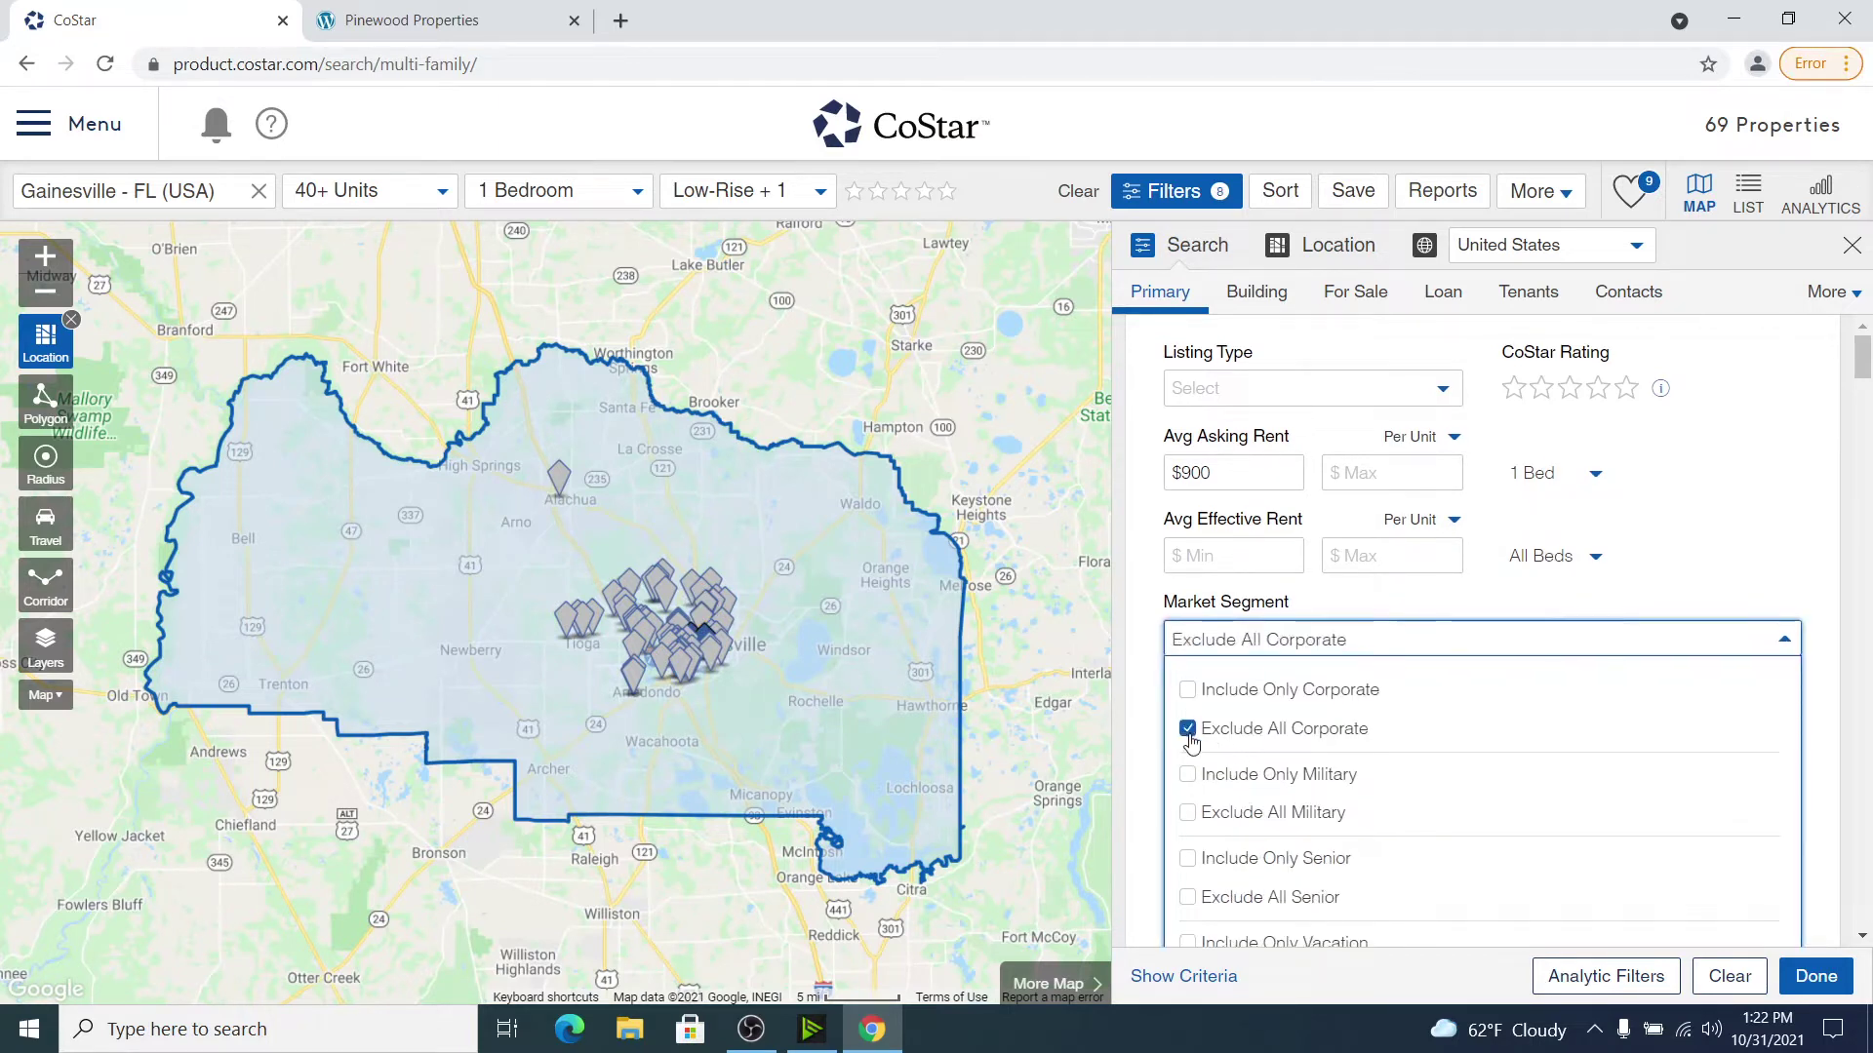
pyautogui.scroll(-3, 1195, 722)
pyautogui.click(1189, 573)
pyautogui.click(1192, 656)
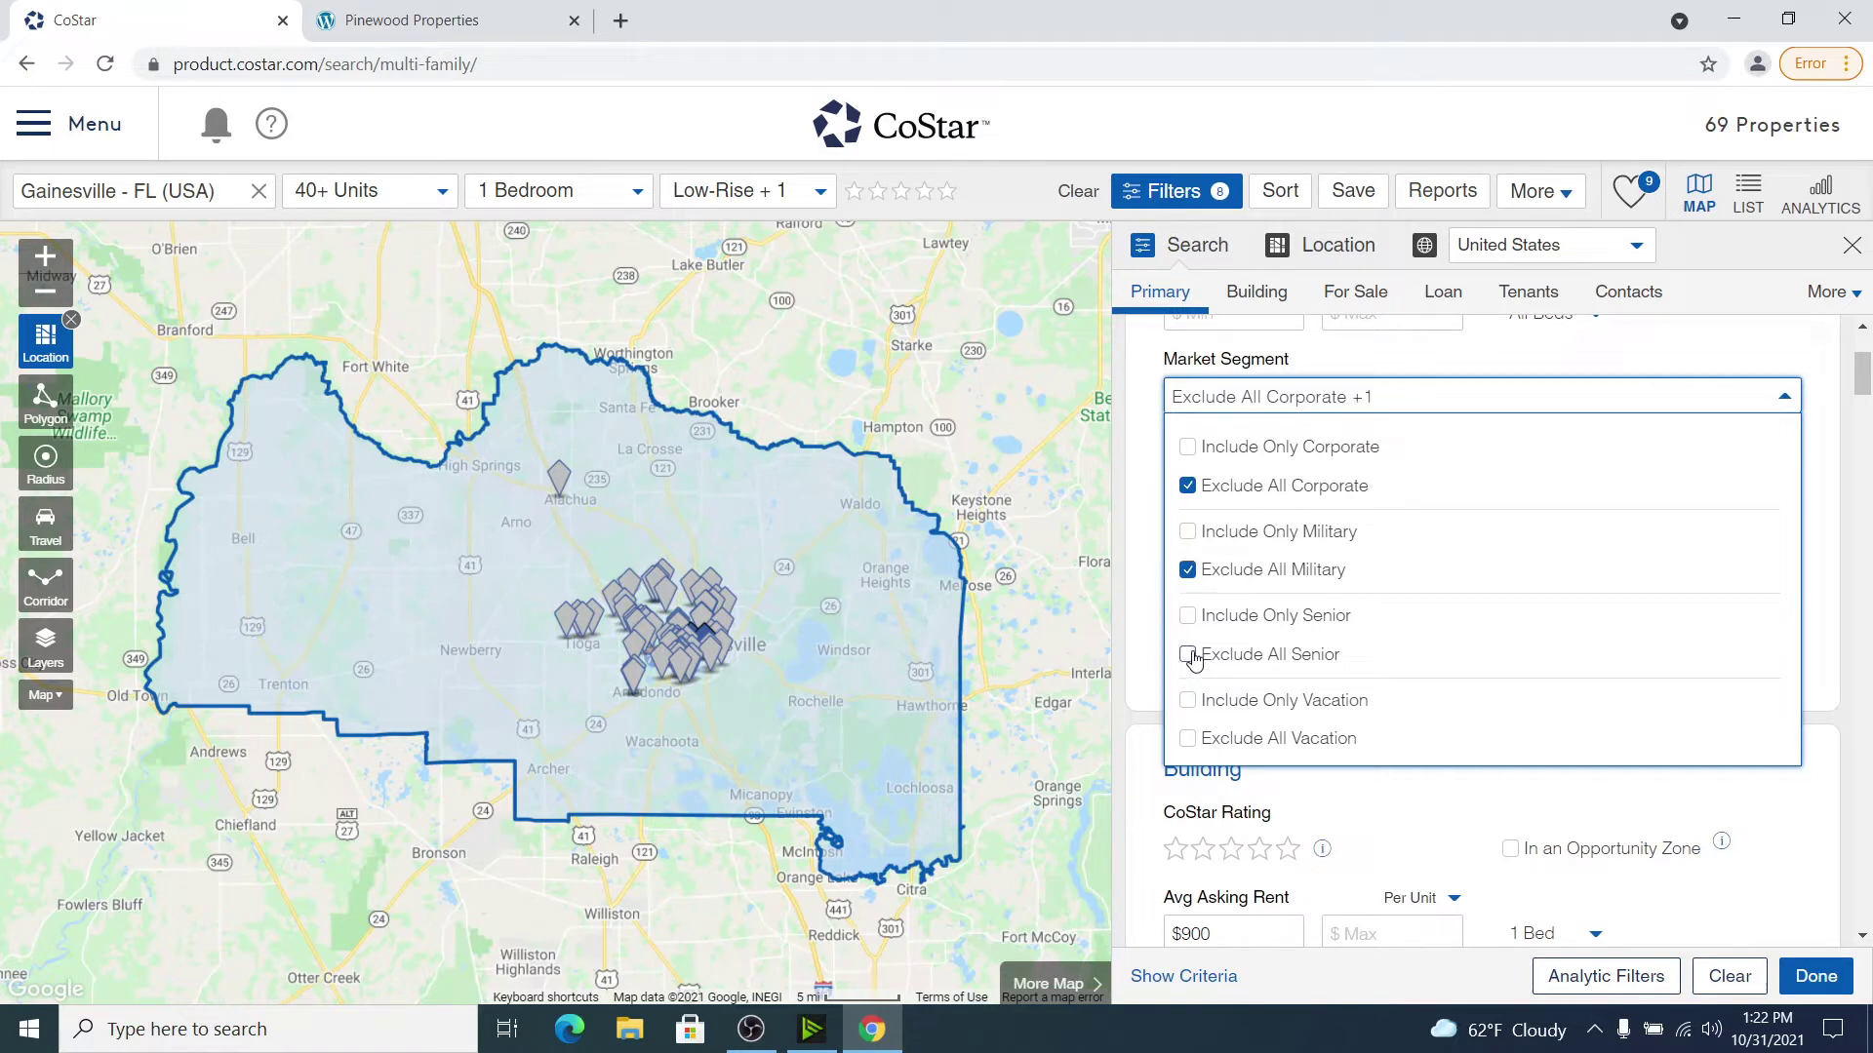
pyautogui.click(1187, 740)
# Step: Restrict the rent type to Market and the construction status to Existing
pyautogui.click(1447, 478)
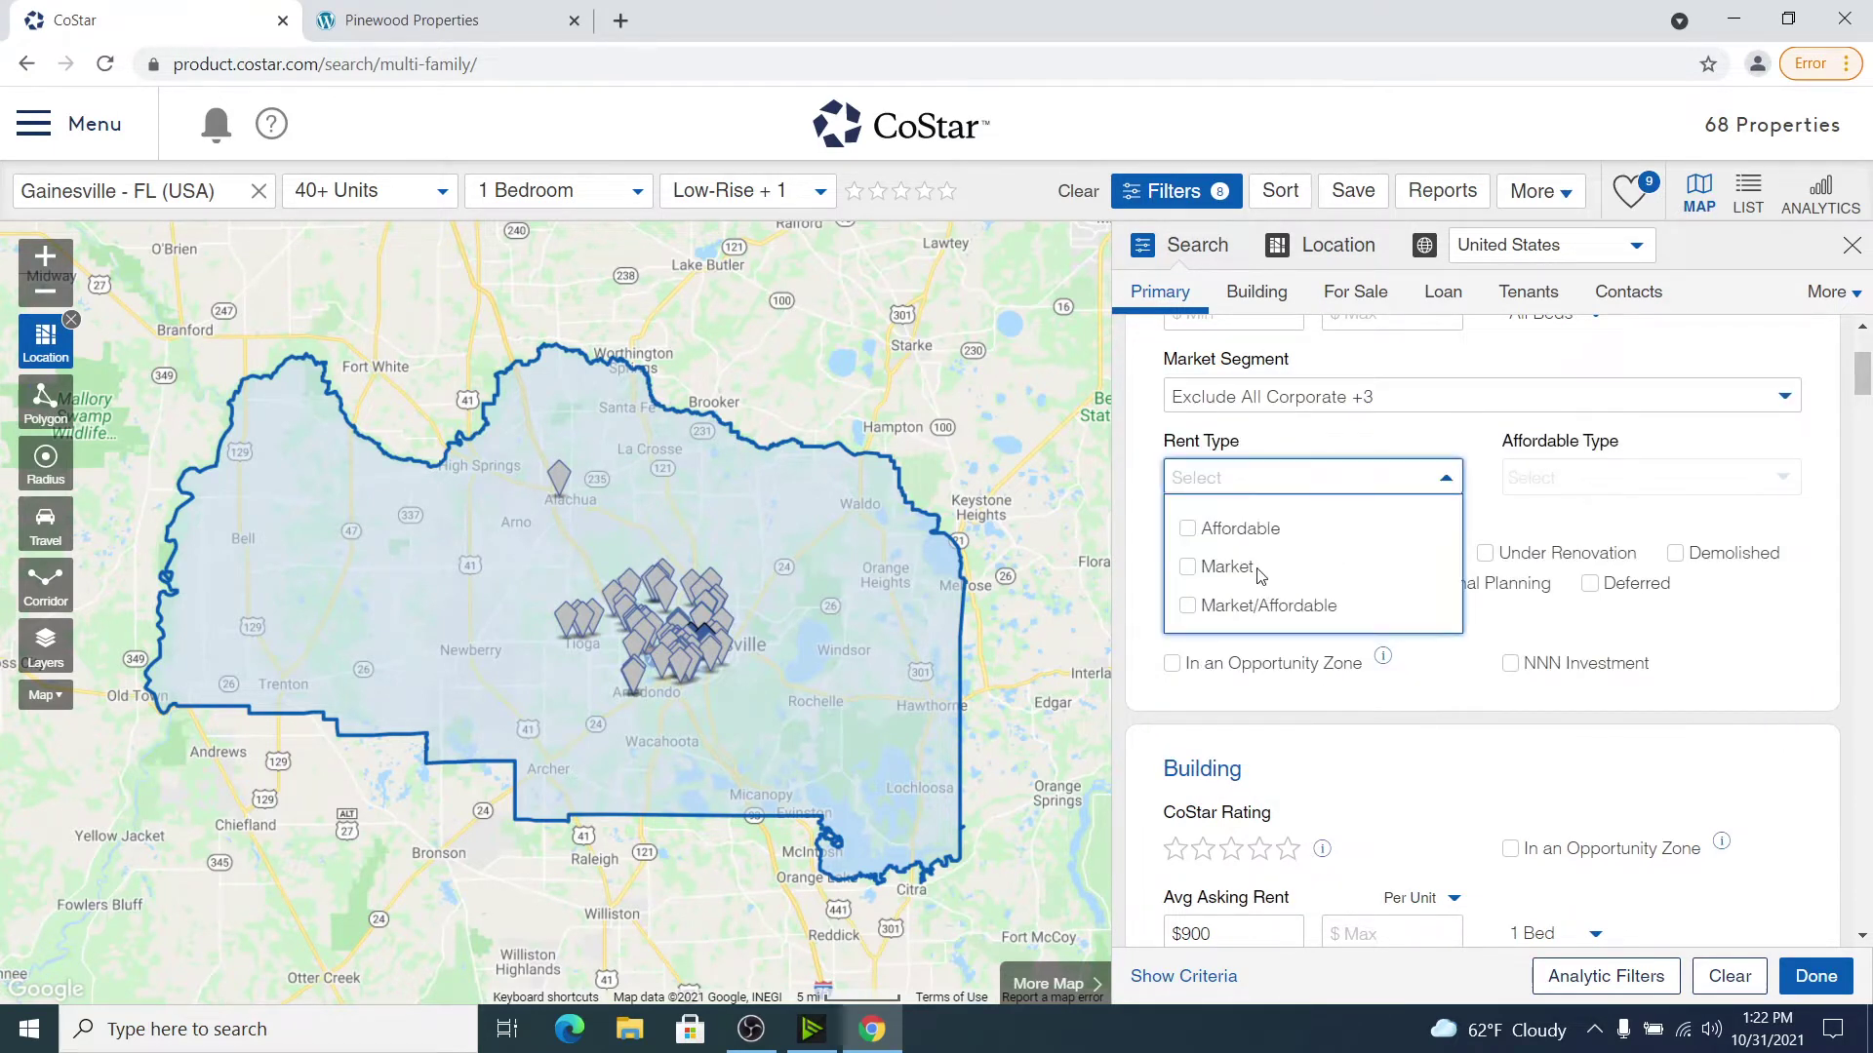
pyautogui.click(1190, 569)
pyautogui.click(1174, 560)
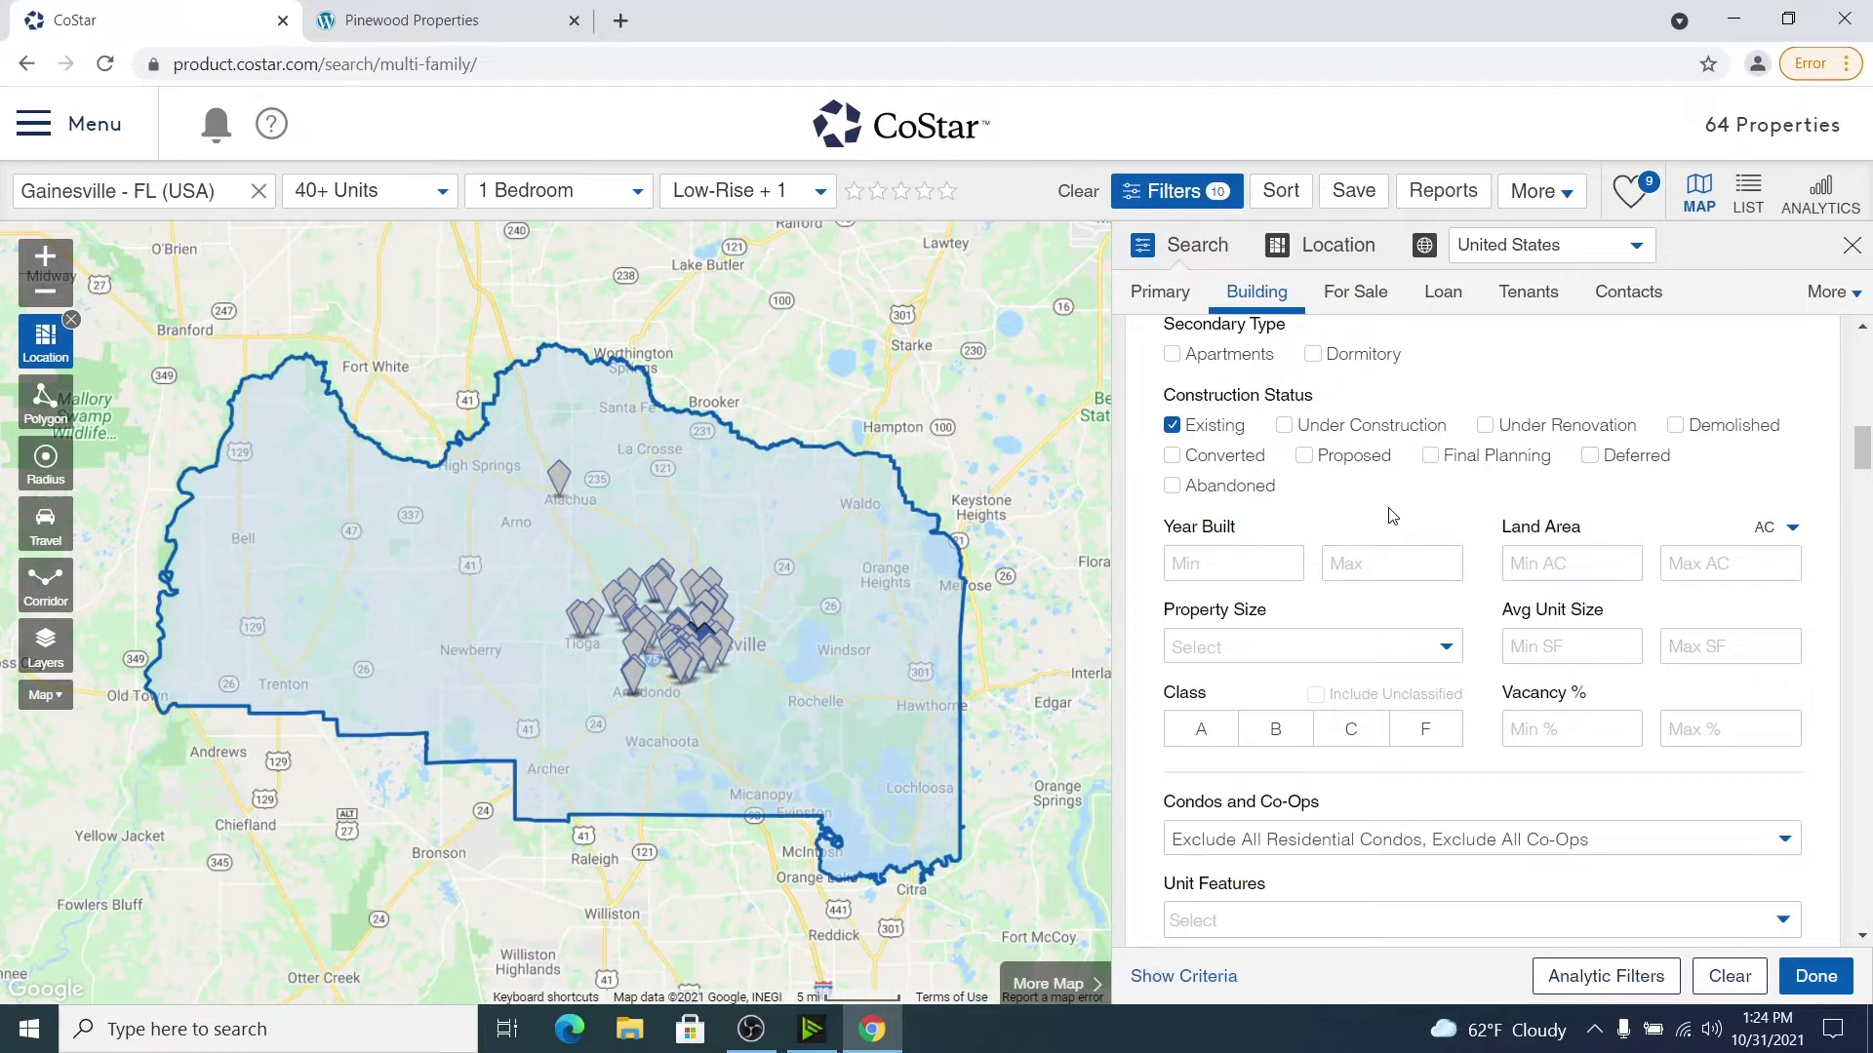
# Step: Set the maximum year built to 2005 and close the detailed filters to show the matching properties
pyautogui.click(1380, 553)
pyautogui.write('2005')
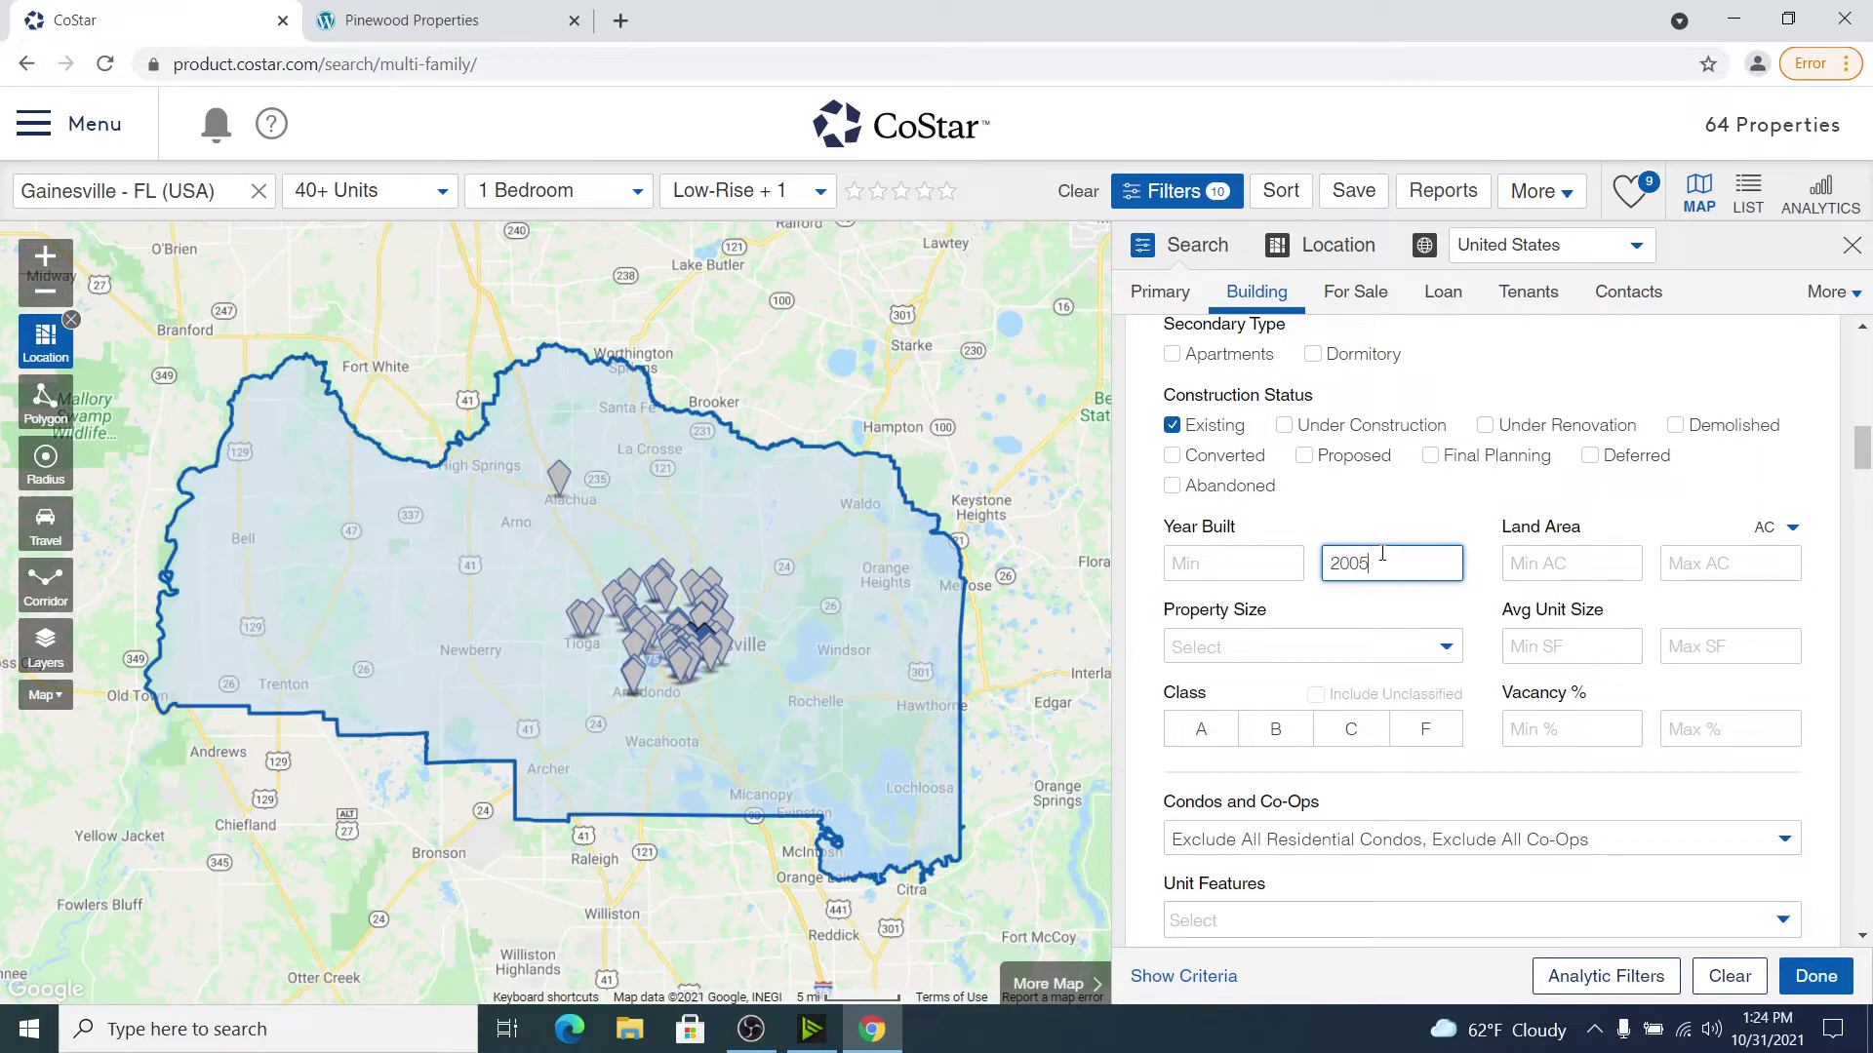
pyautogui.click(1562, 630)
pyautogui.scroll(-15, 1563, 635)
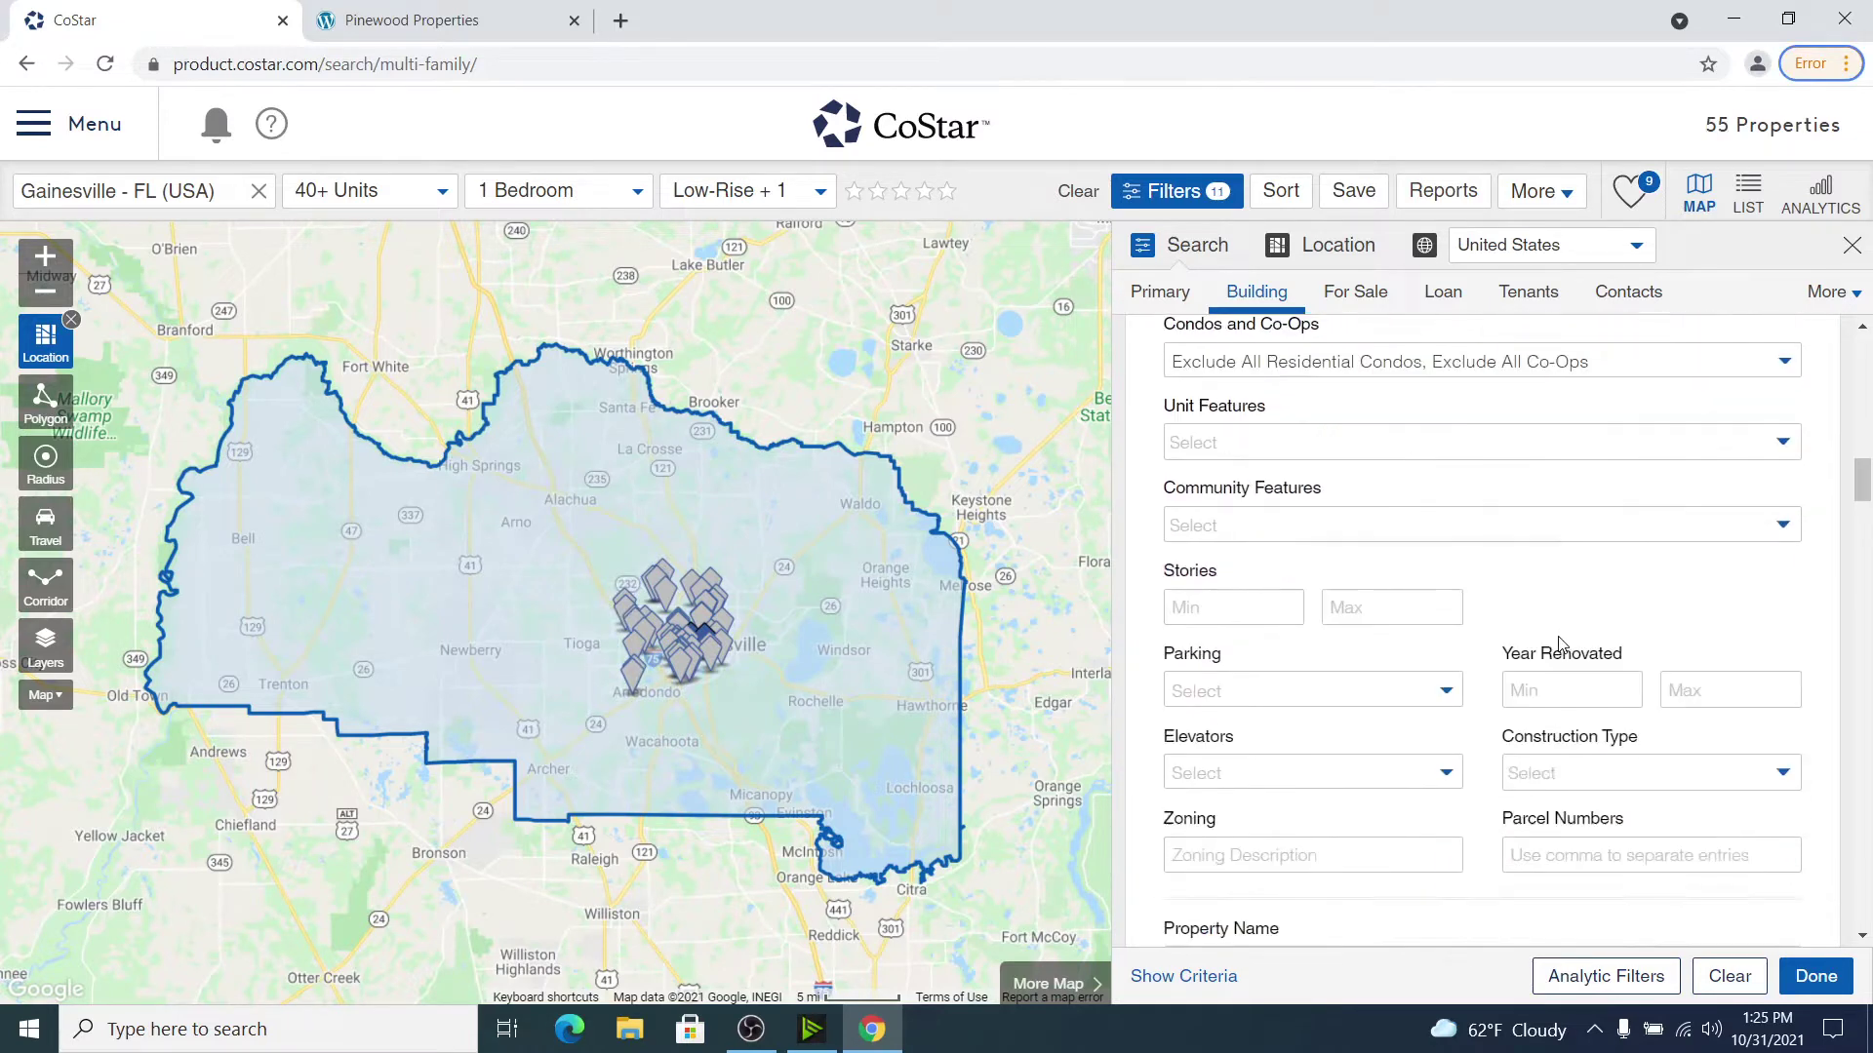
pyautogui.scroll(-5, 1555, 651)
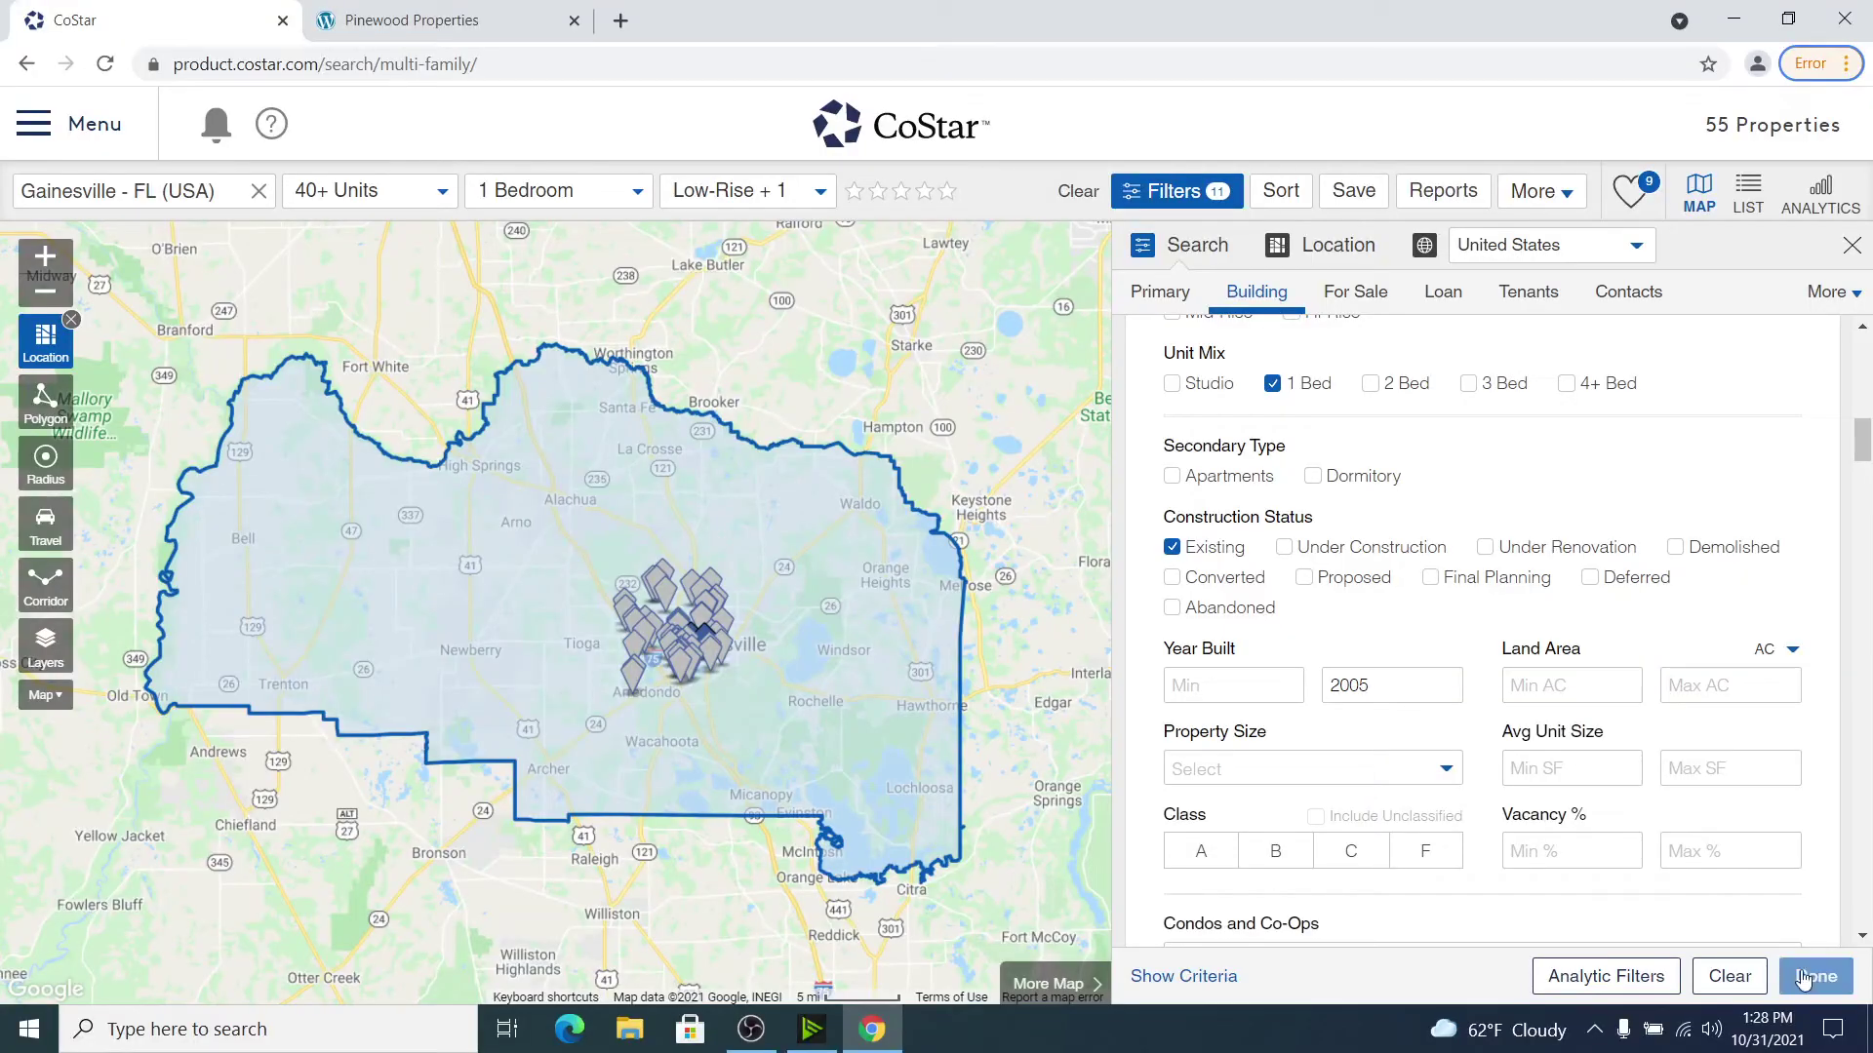
pyautogui.click(1803, 978)
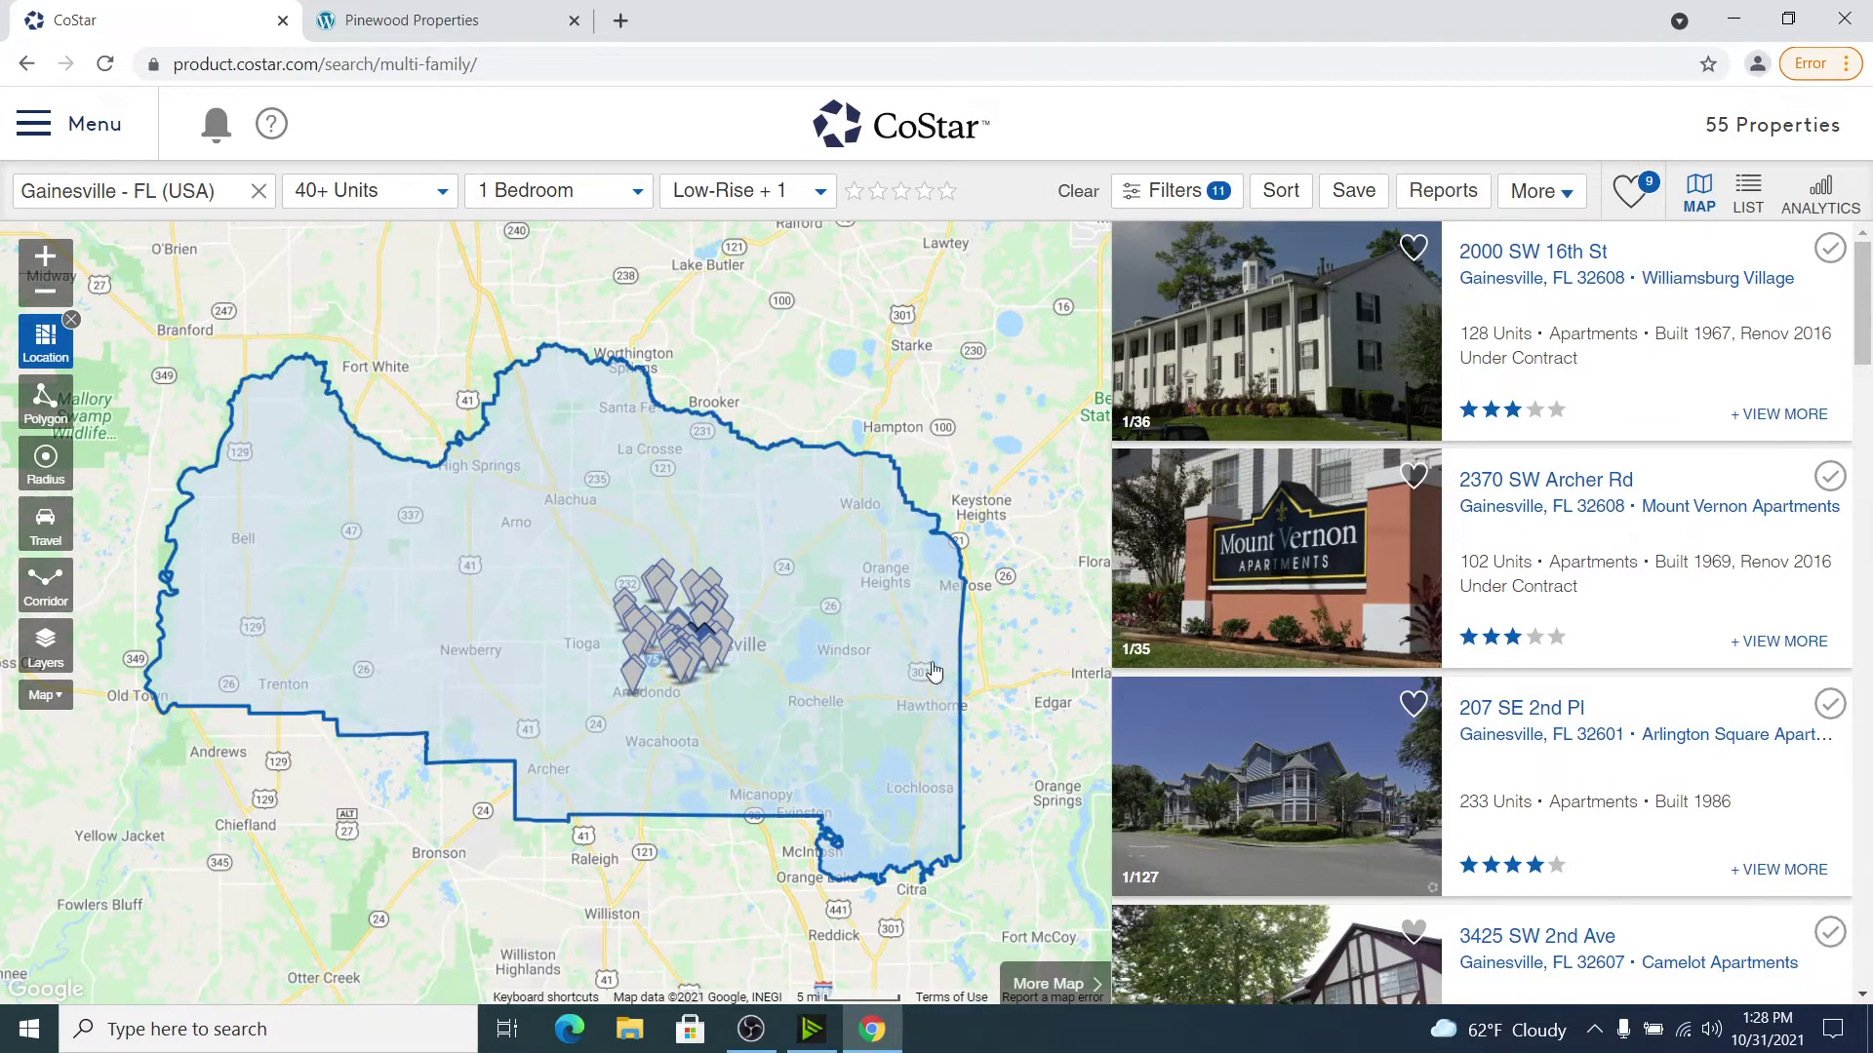
# Step: Narrow the map to the area around northwest Gainesville and Devil's Millhopper to limit the listed properties to those in view
pyautogui.scroll(2, 704, 673)
pyautogui.scroll(3, 704, 605)
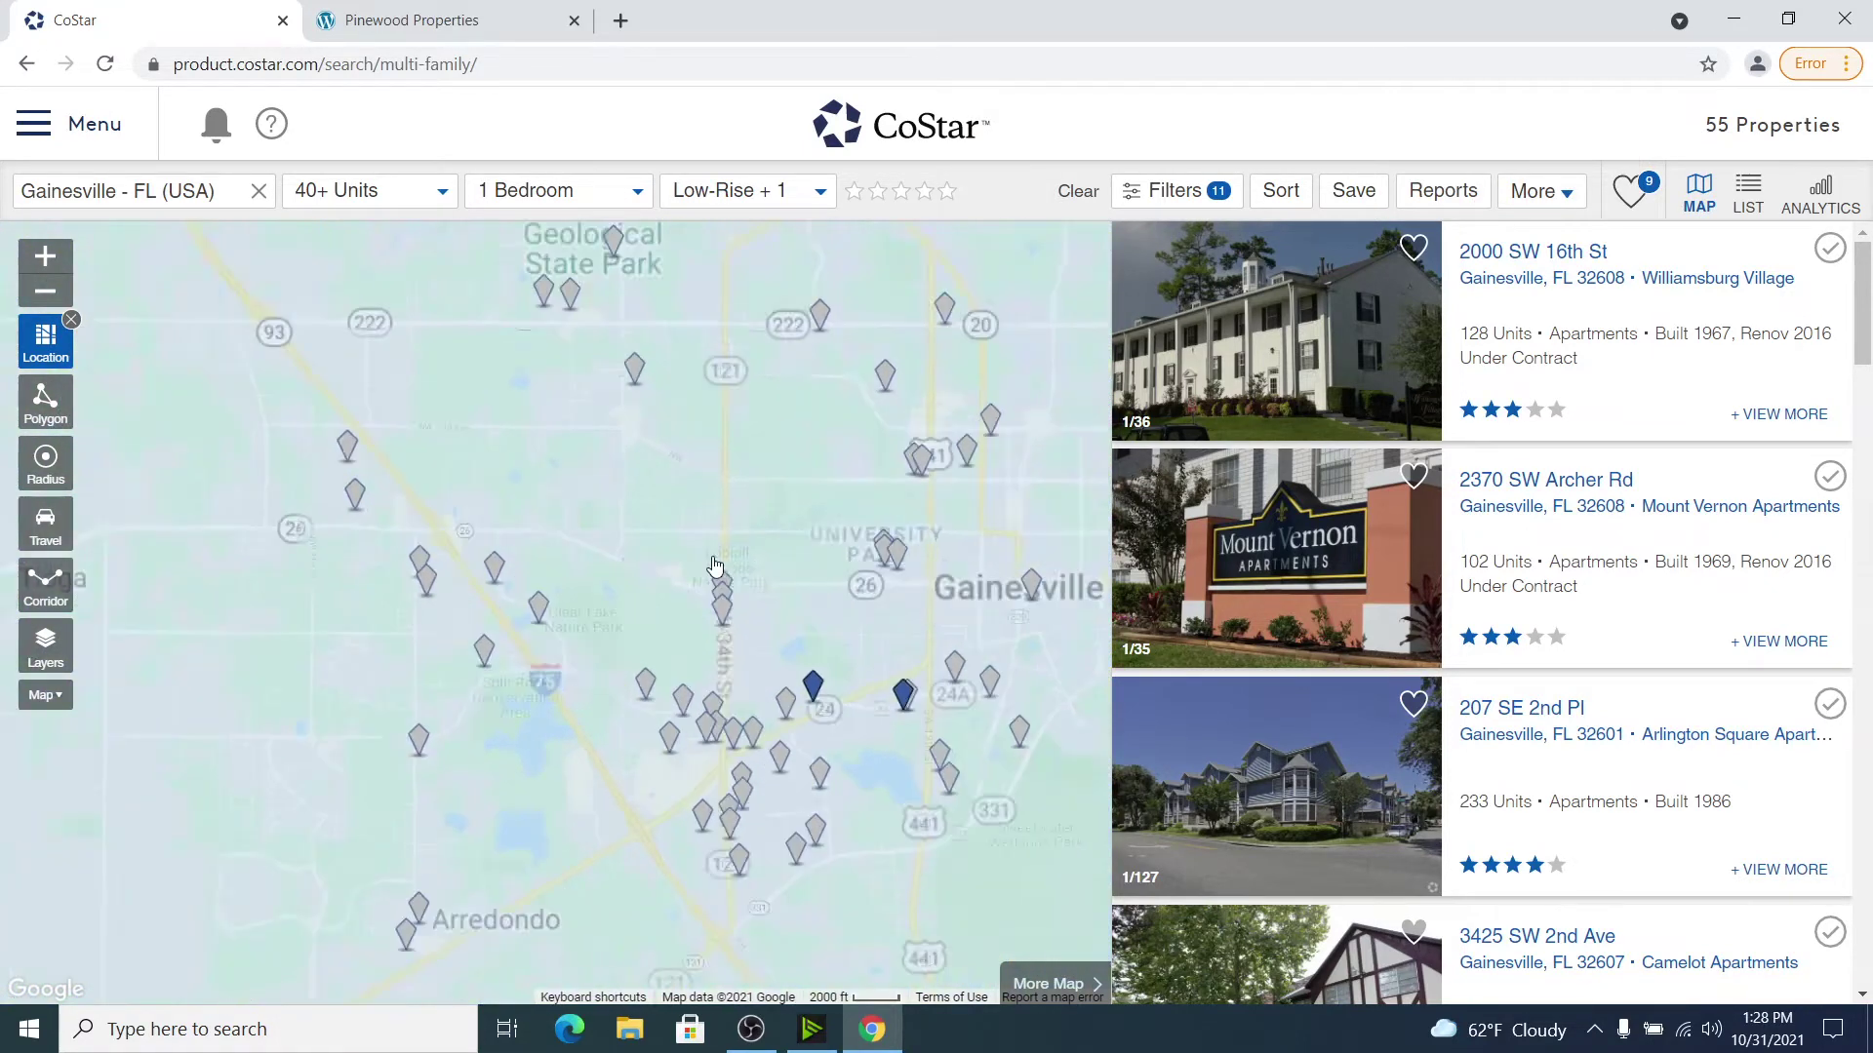
pyautogui.scroll(-1, 700, 568)
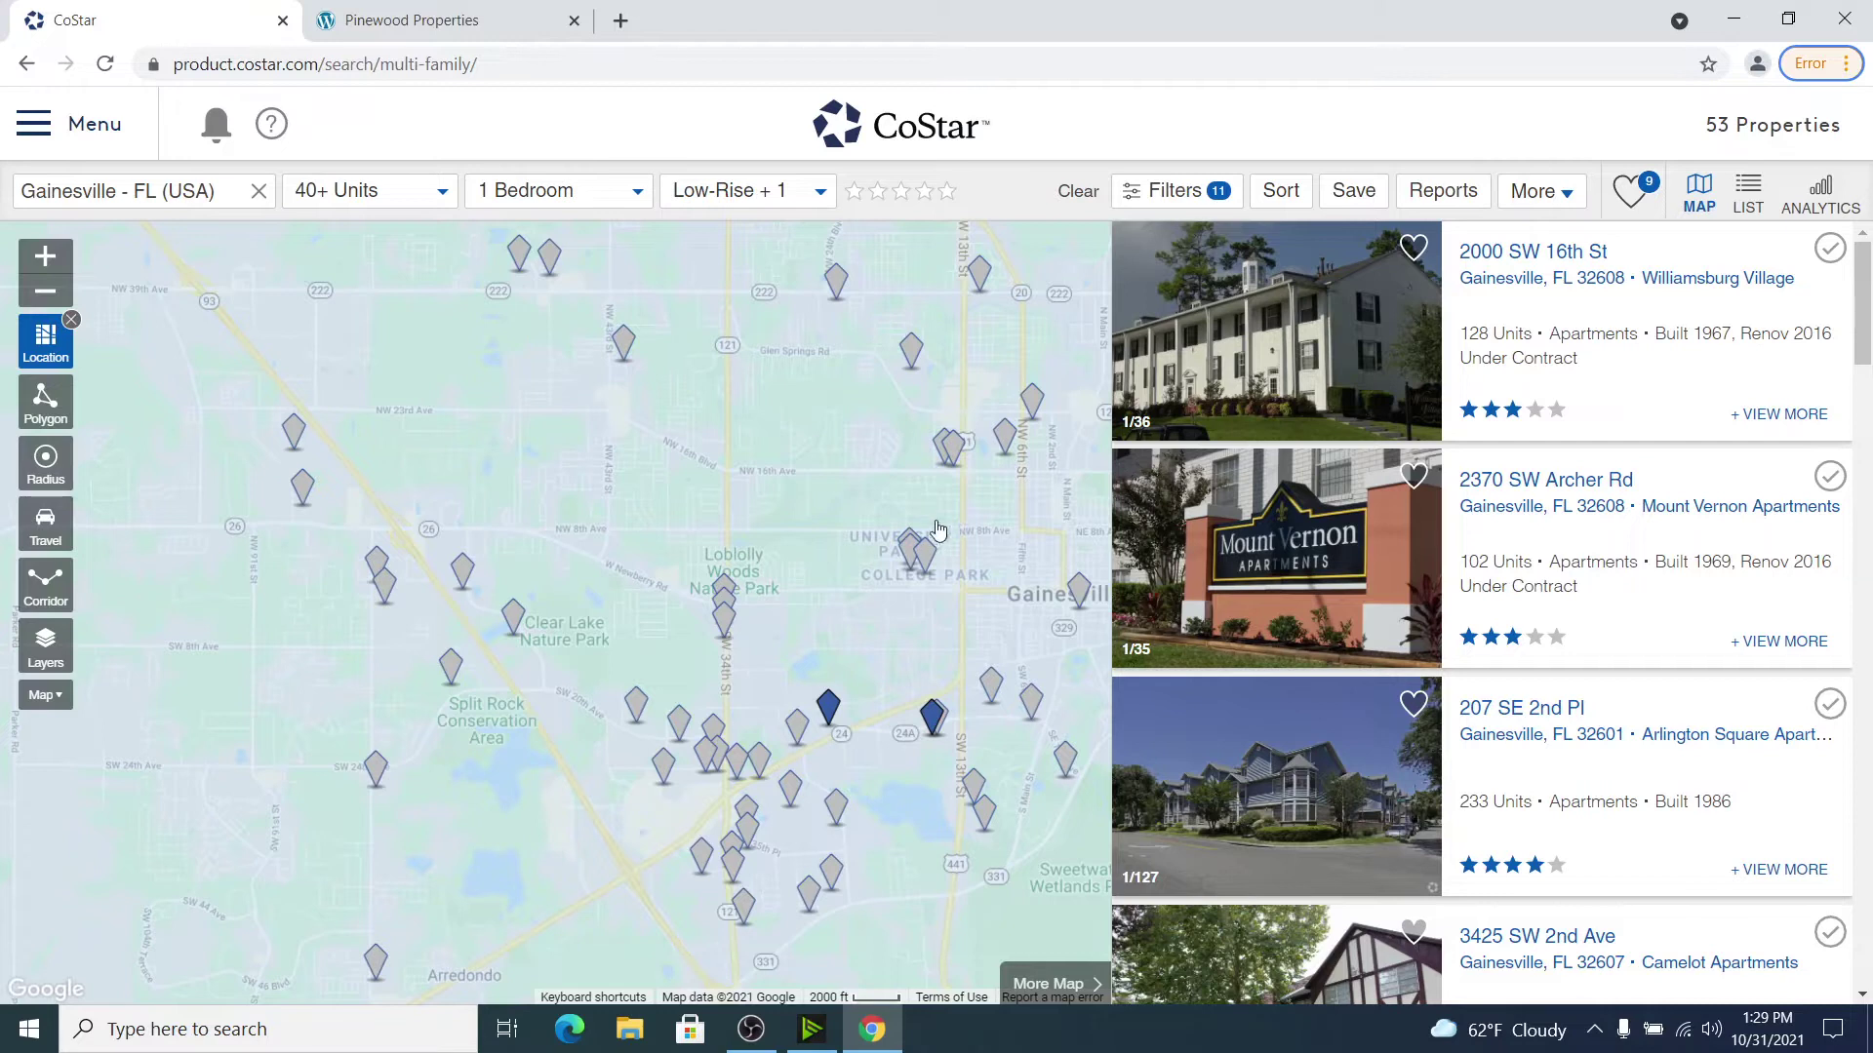
pyautogui.moveTo(935, 503); pyautogui.dragTo(1078, 505)
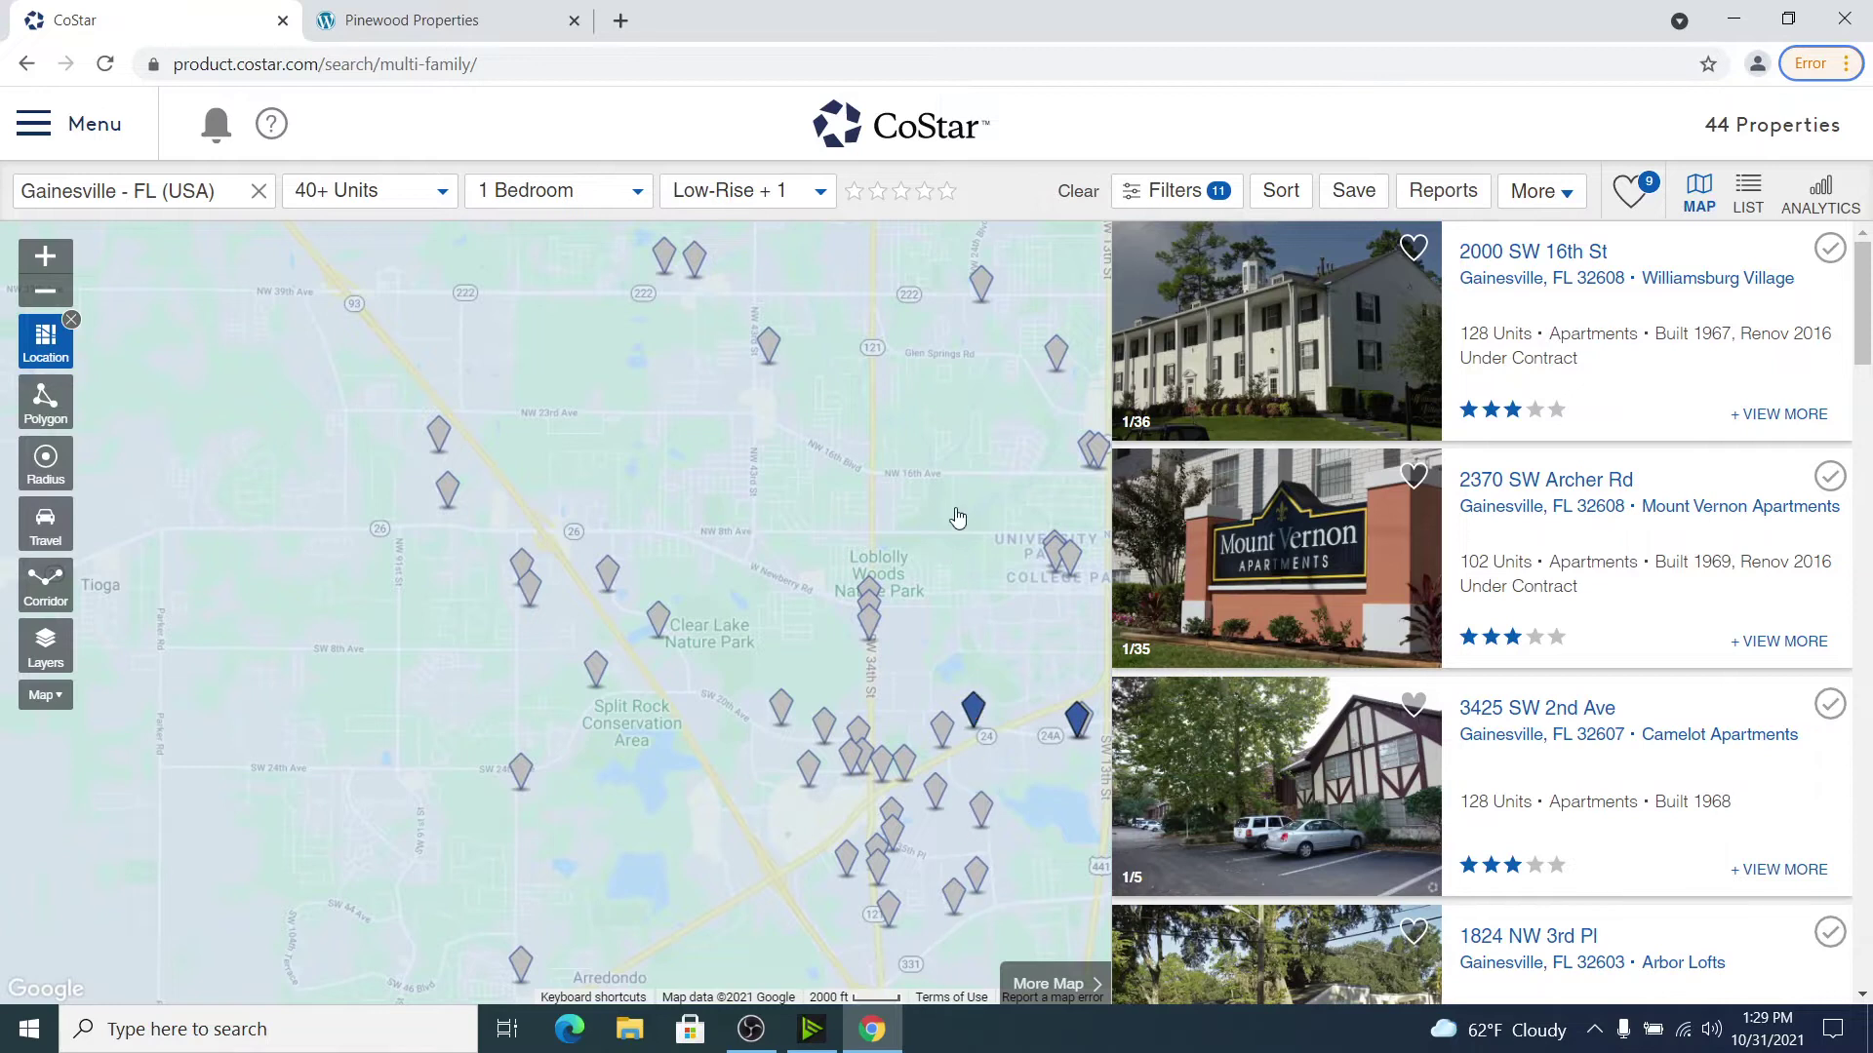
pyautogui.moveTo(956, 518); pyautogui.dragTo(943, 710)
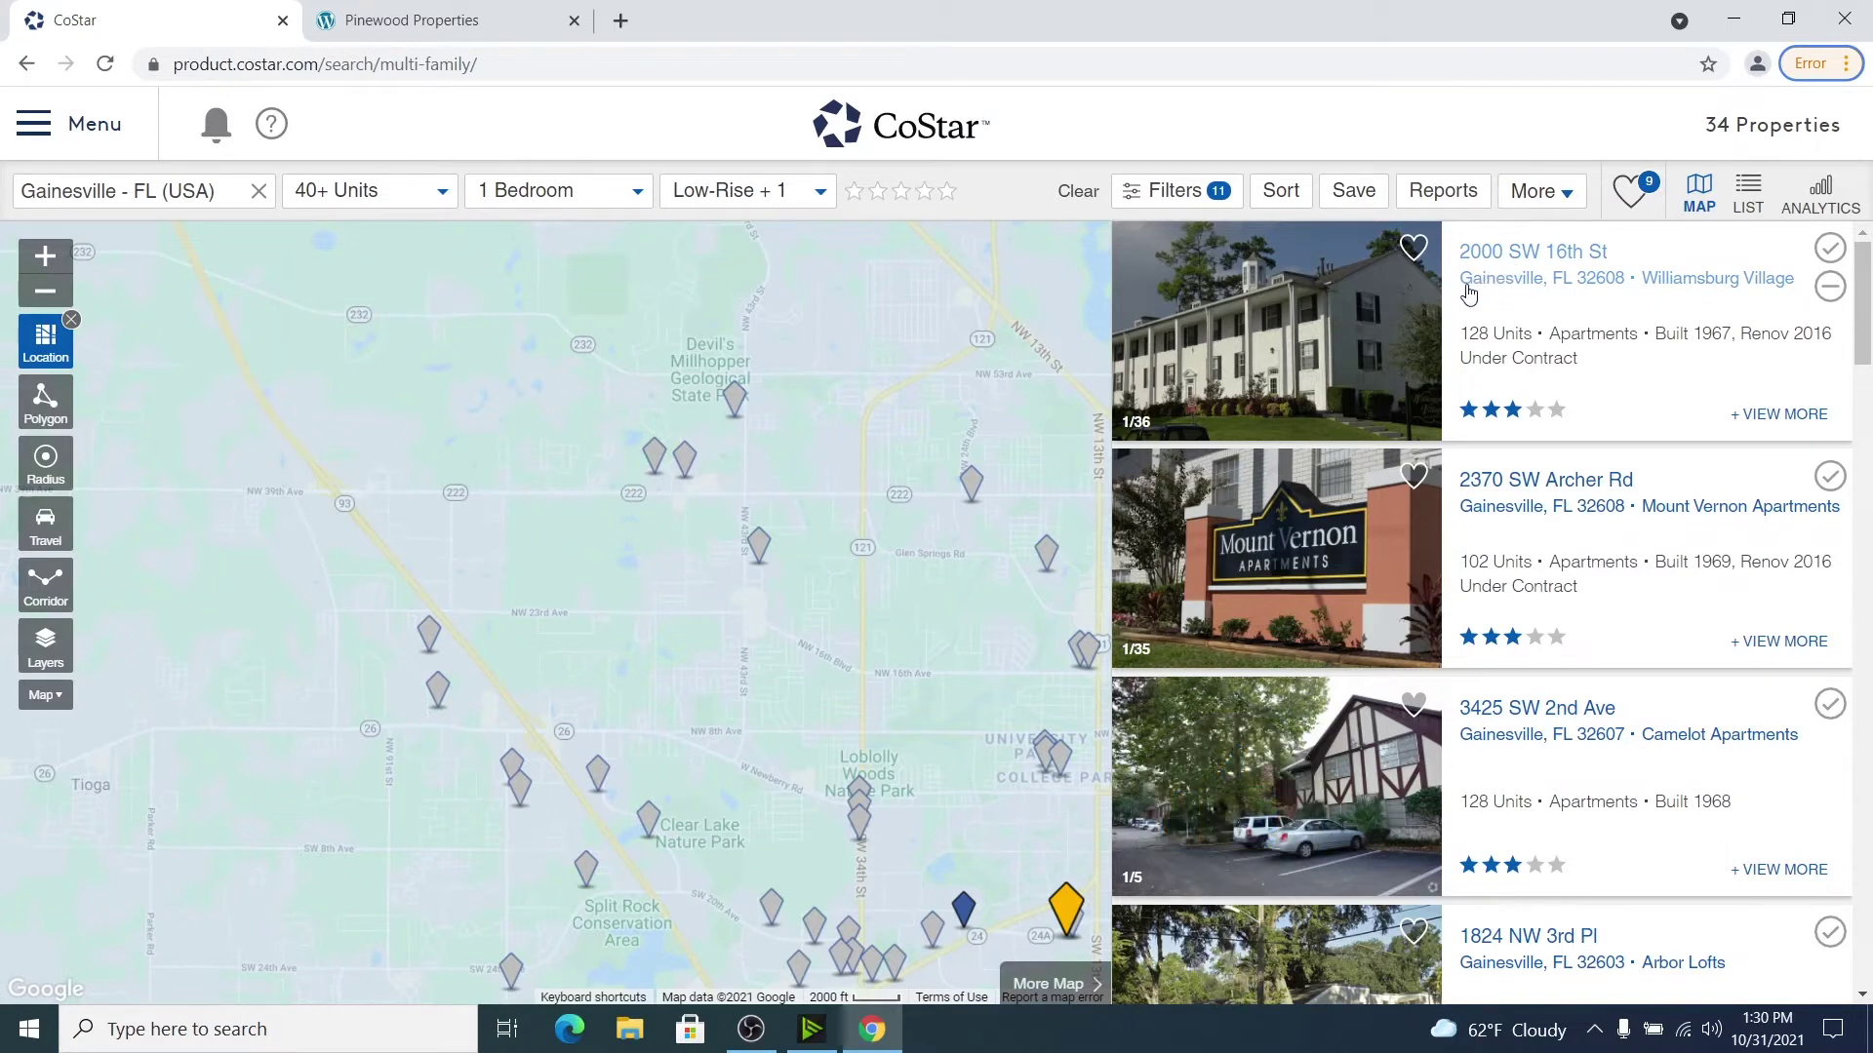
# Step: Exclude unsuitable comparables from the results, including Gator View, Evergreen Uptown Village, The Paddock Club and Legacy at Fort Clarke
pyautogui.moveTo(1419, 307)
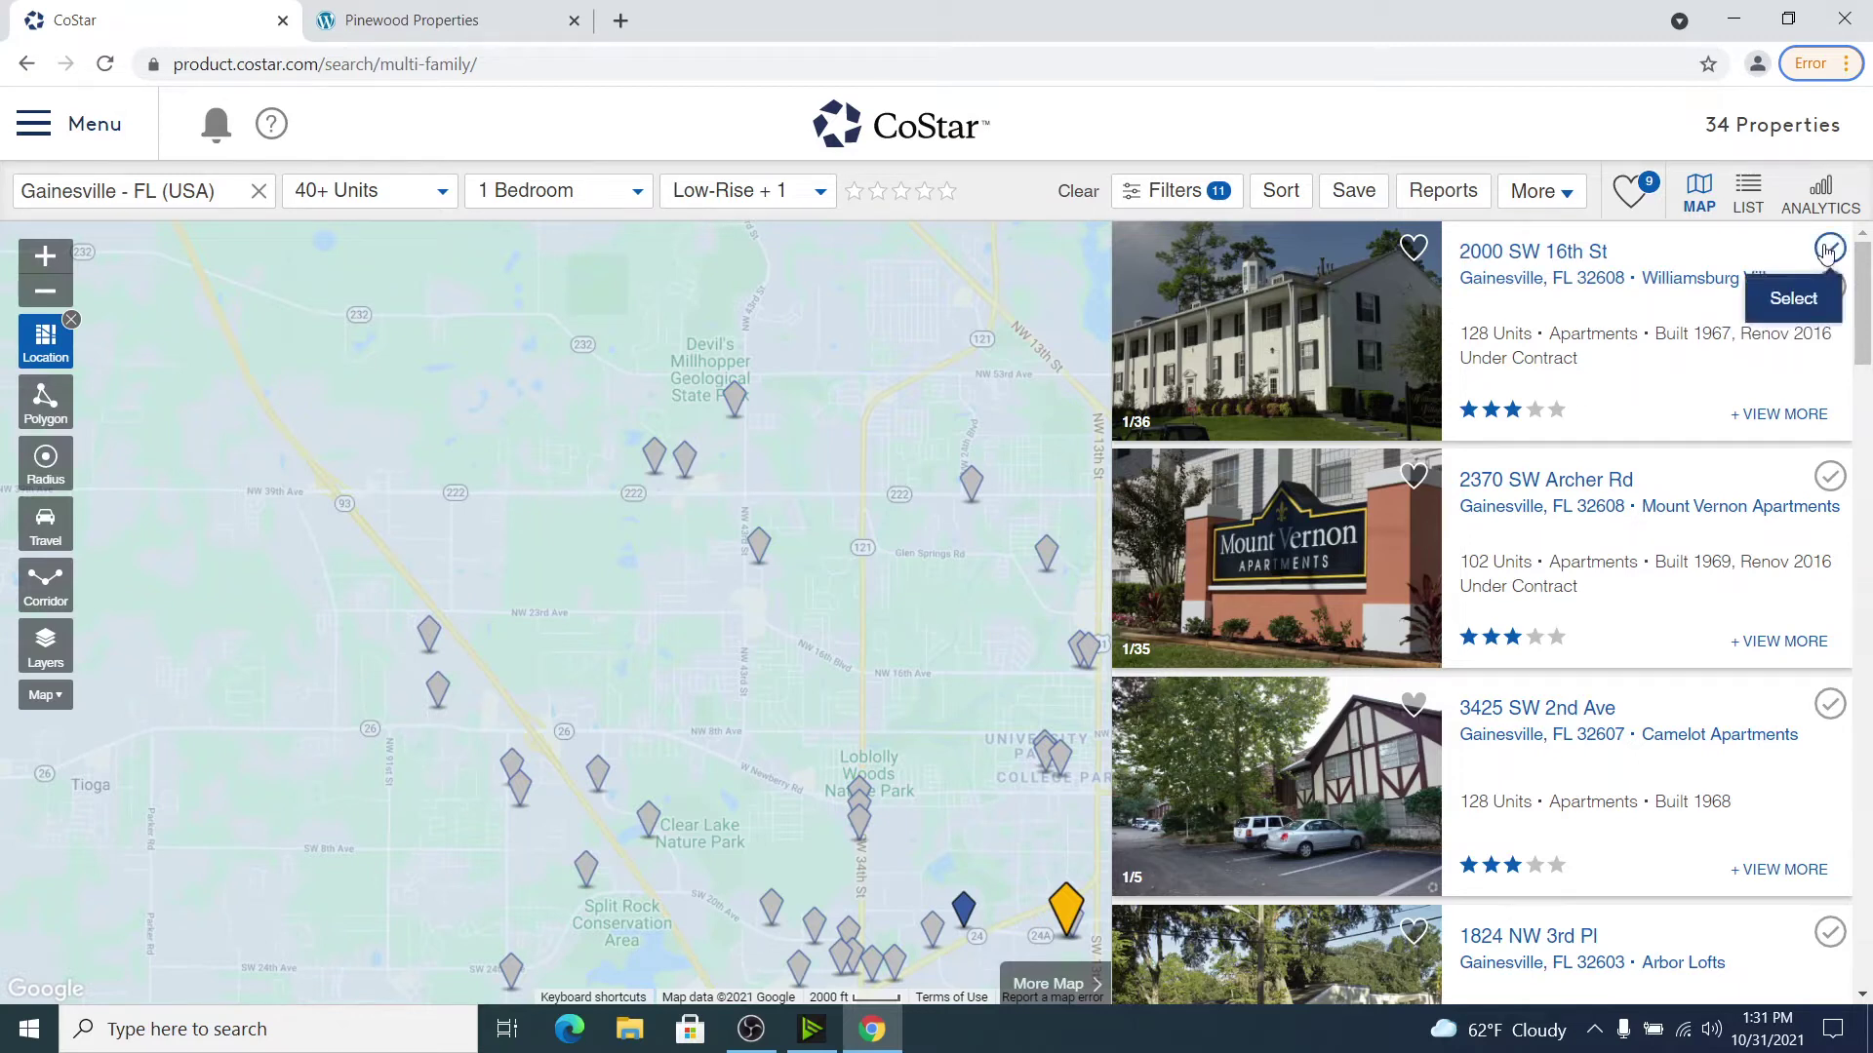
pyautogui.scroll(-10, 1755, 656)
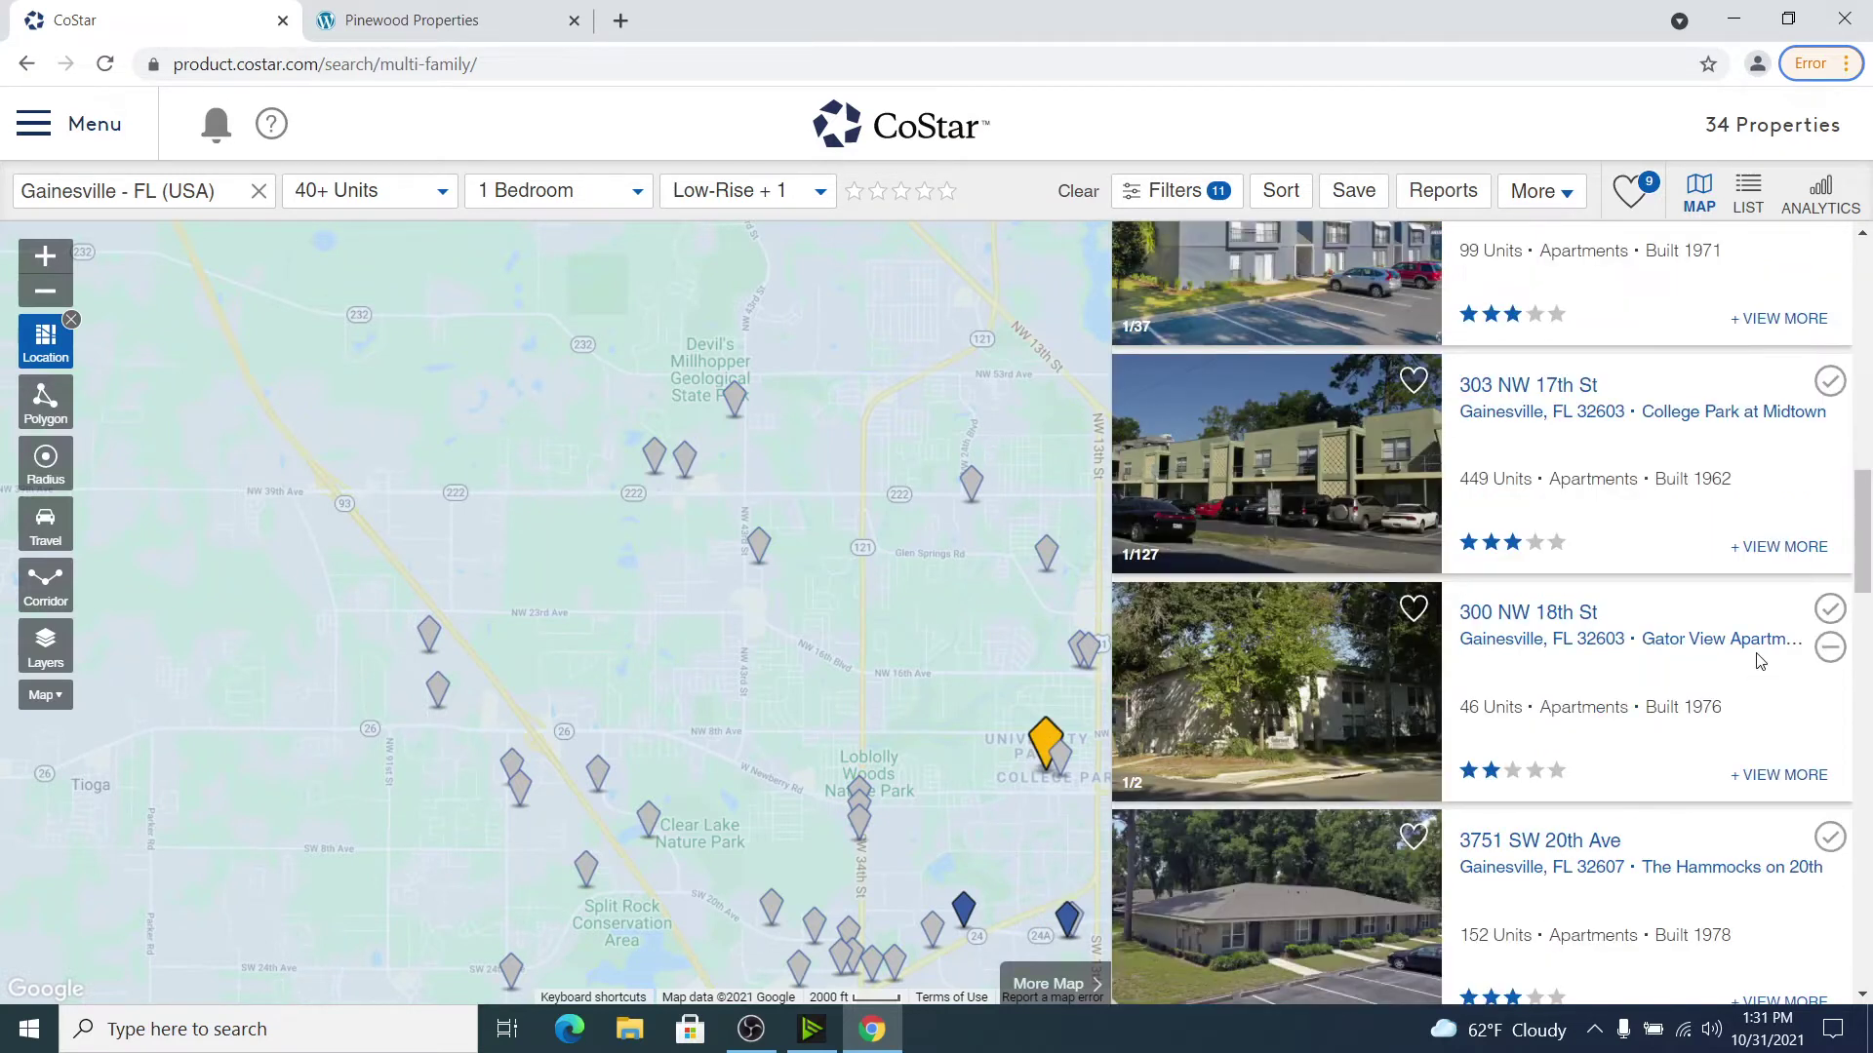
pyautogui.click(1829, 649)
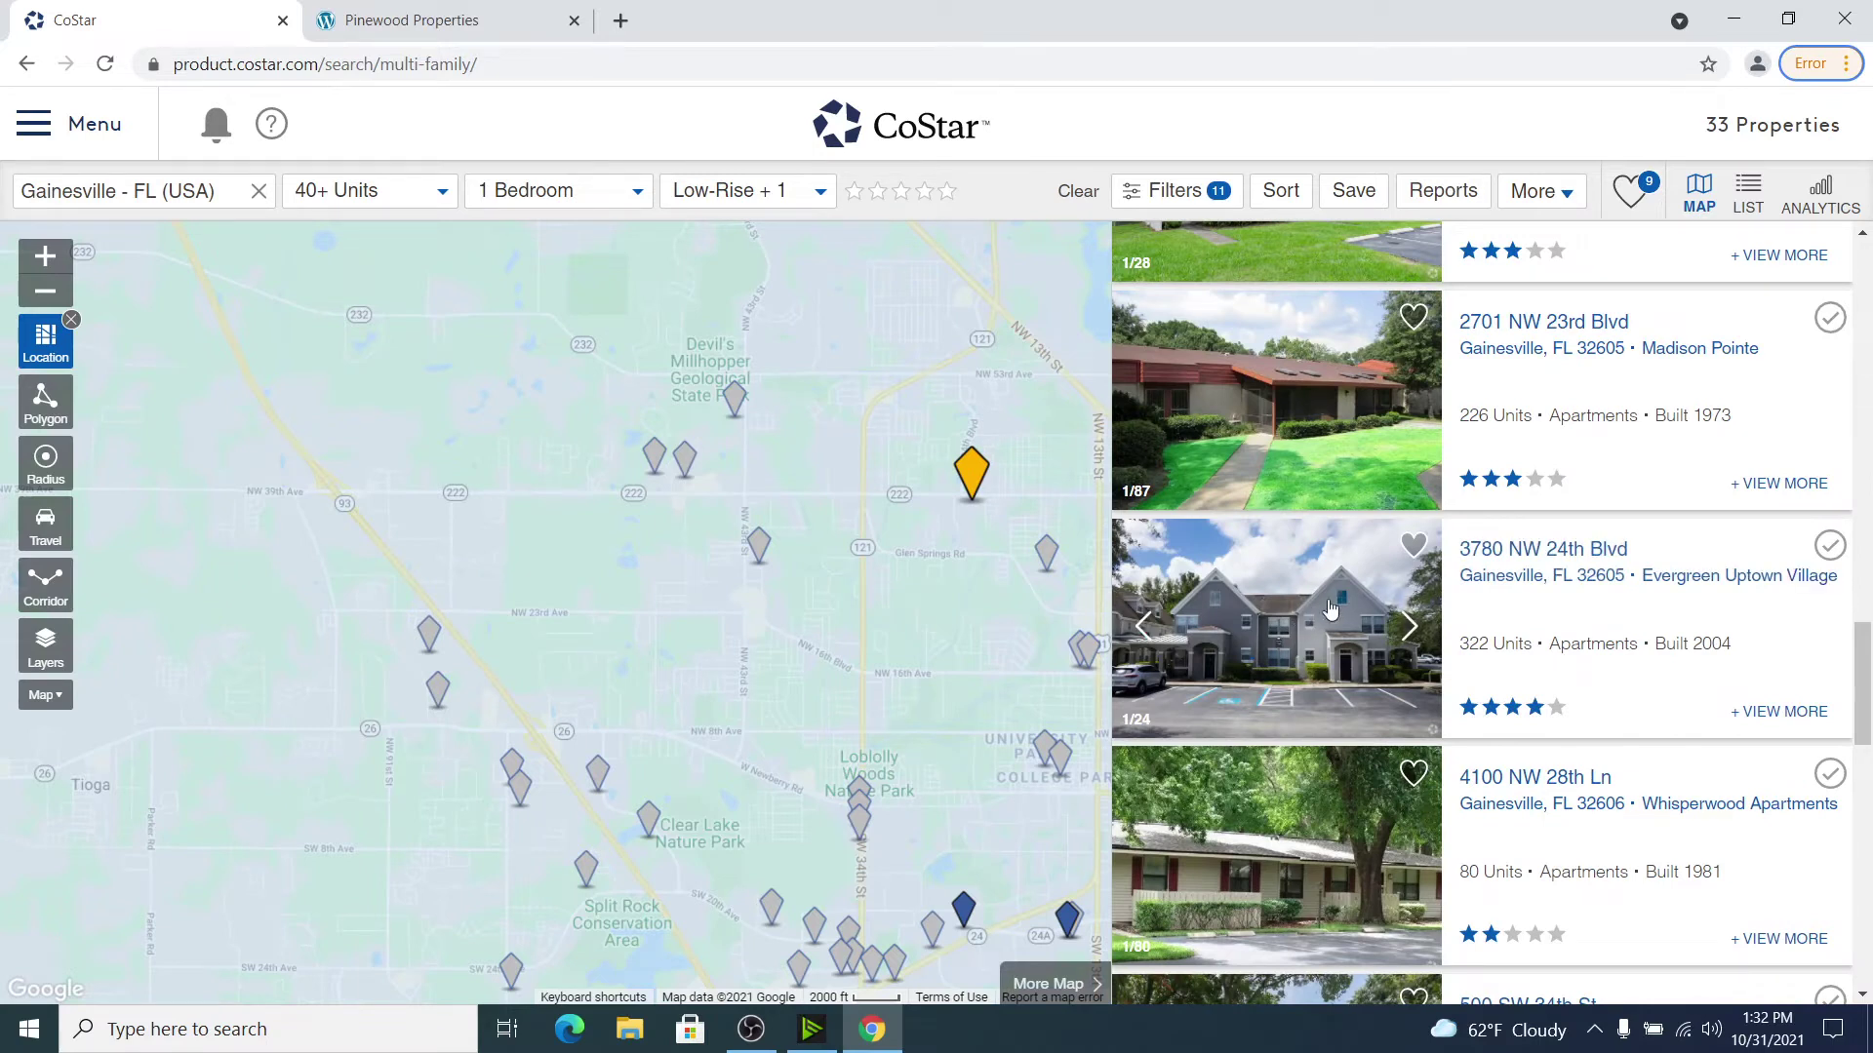
pyautogui.click(1830, 583)
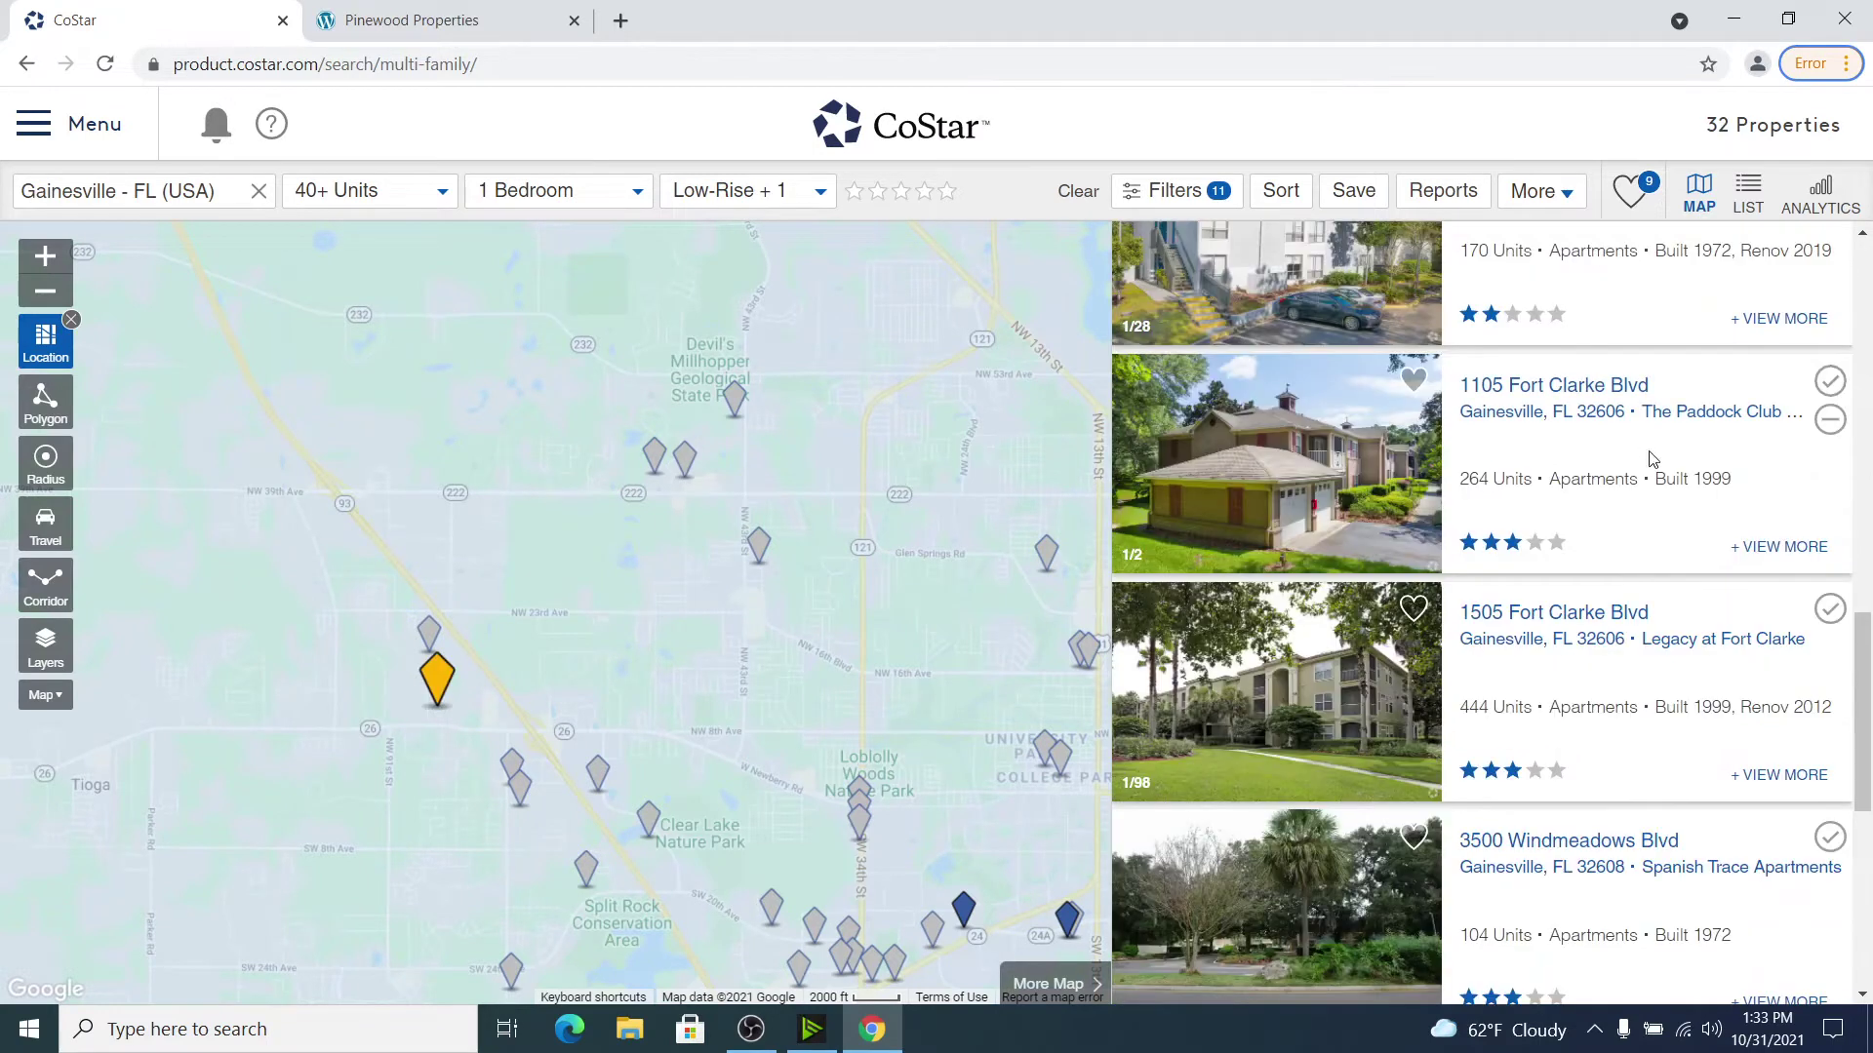
pyautogui.click(1830, 422)
pyautogui.click(1830, 649)
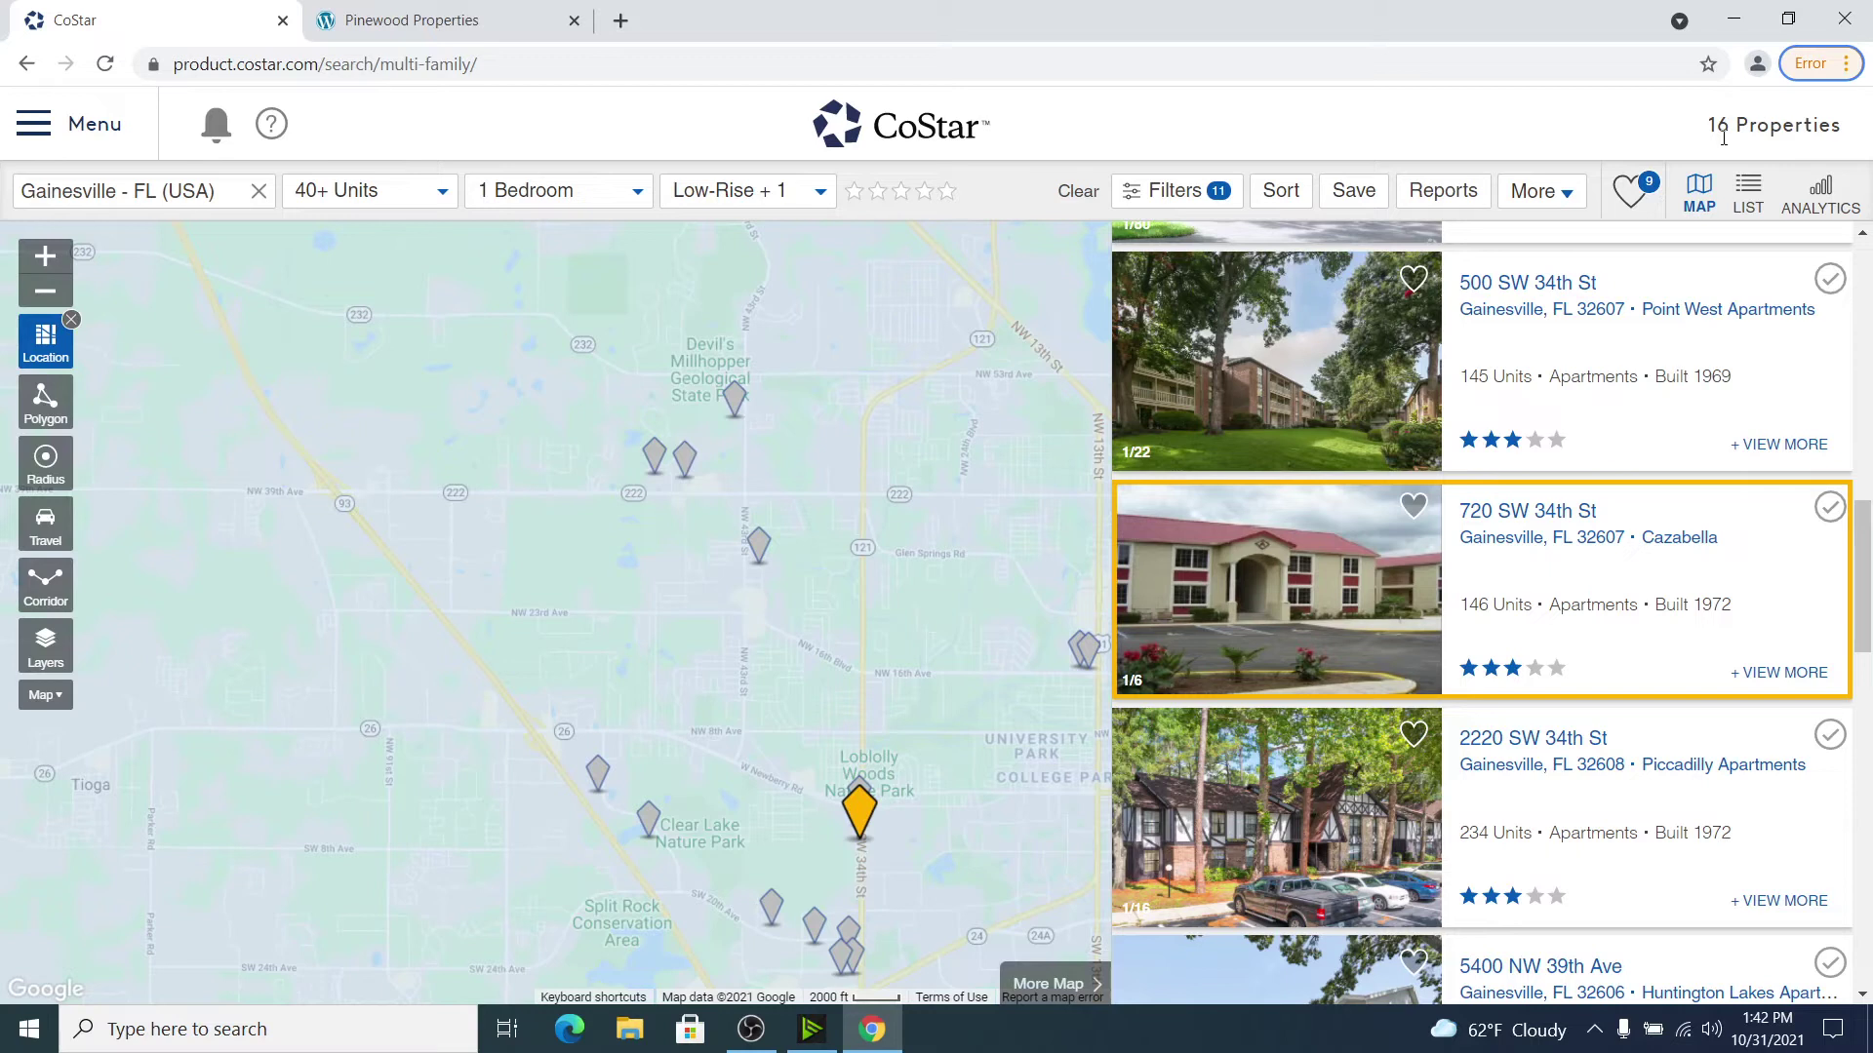
# Step: Review the Point West Apartments summary with its building data and unit mix, and return to the results
pyautogui.click(1499, 321)
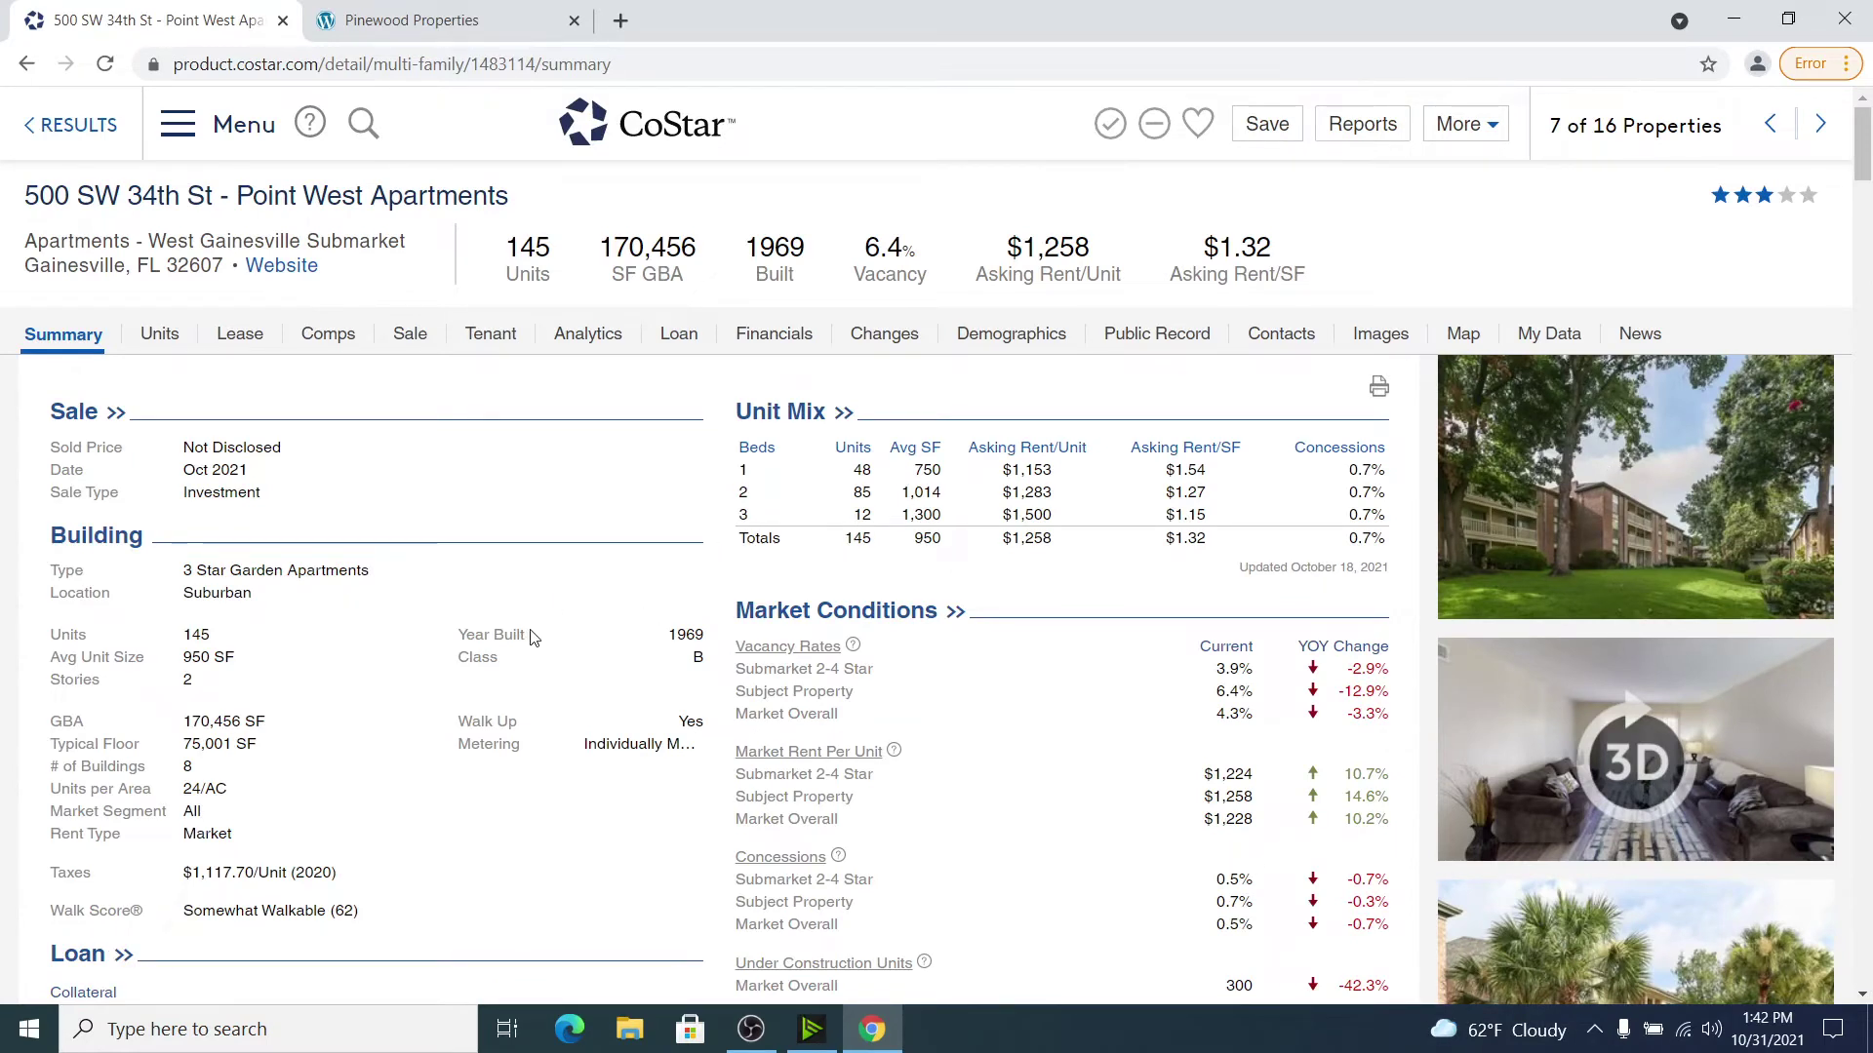
pyautogui.hotkey('alt', 'Left')
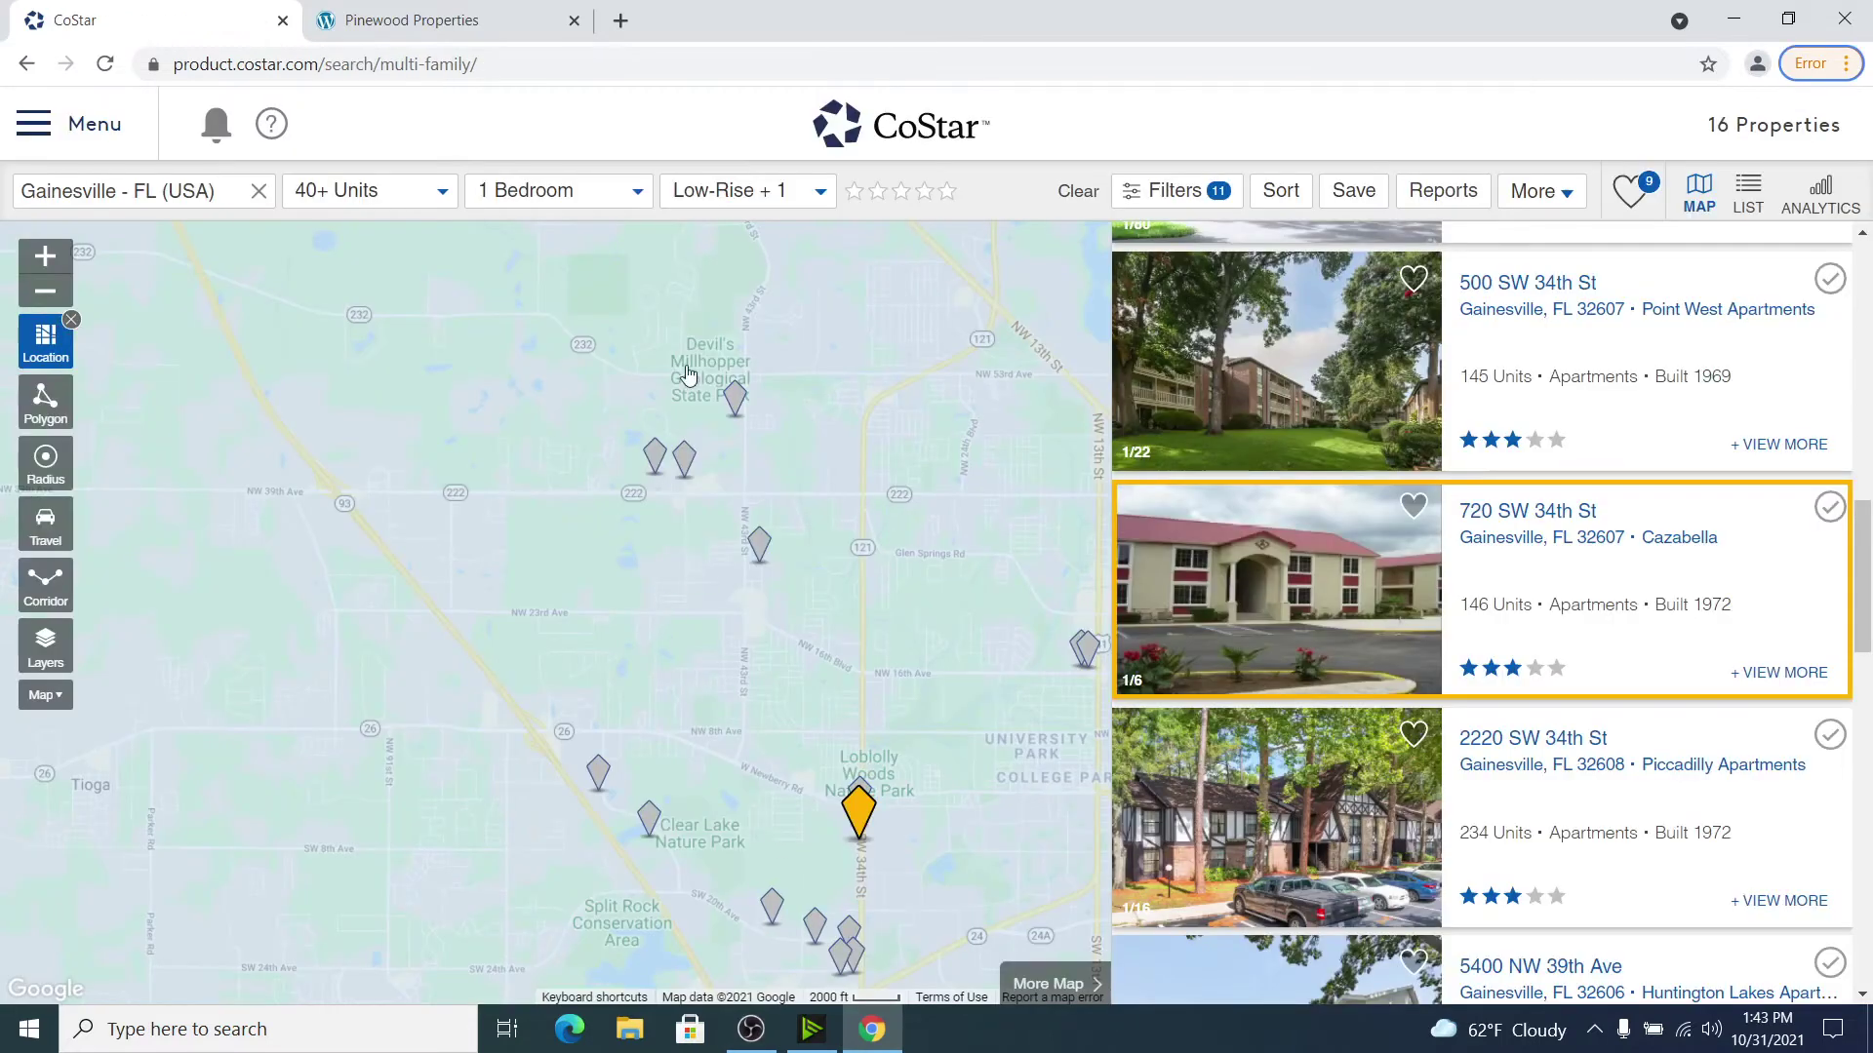
# Step: Set up a data export of the remaining properties as a Microsoft Excel file with the One Bedroom Study field layout
pyautogui.click(1549, 195)
pyautogui.click(1549, 282)
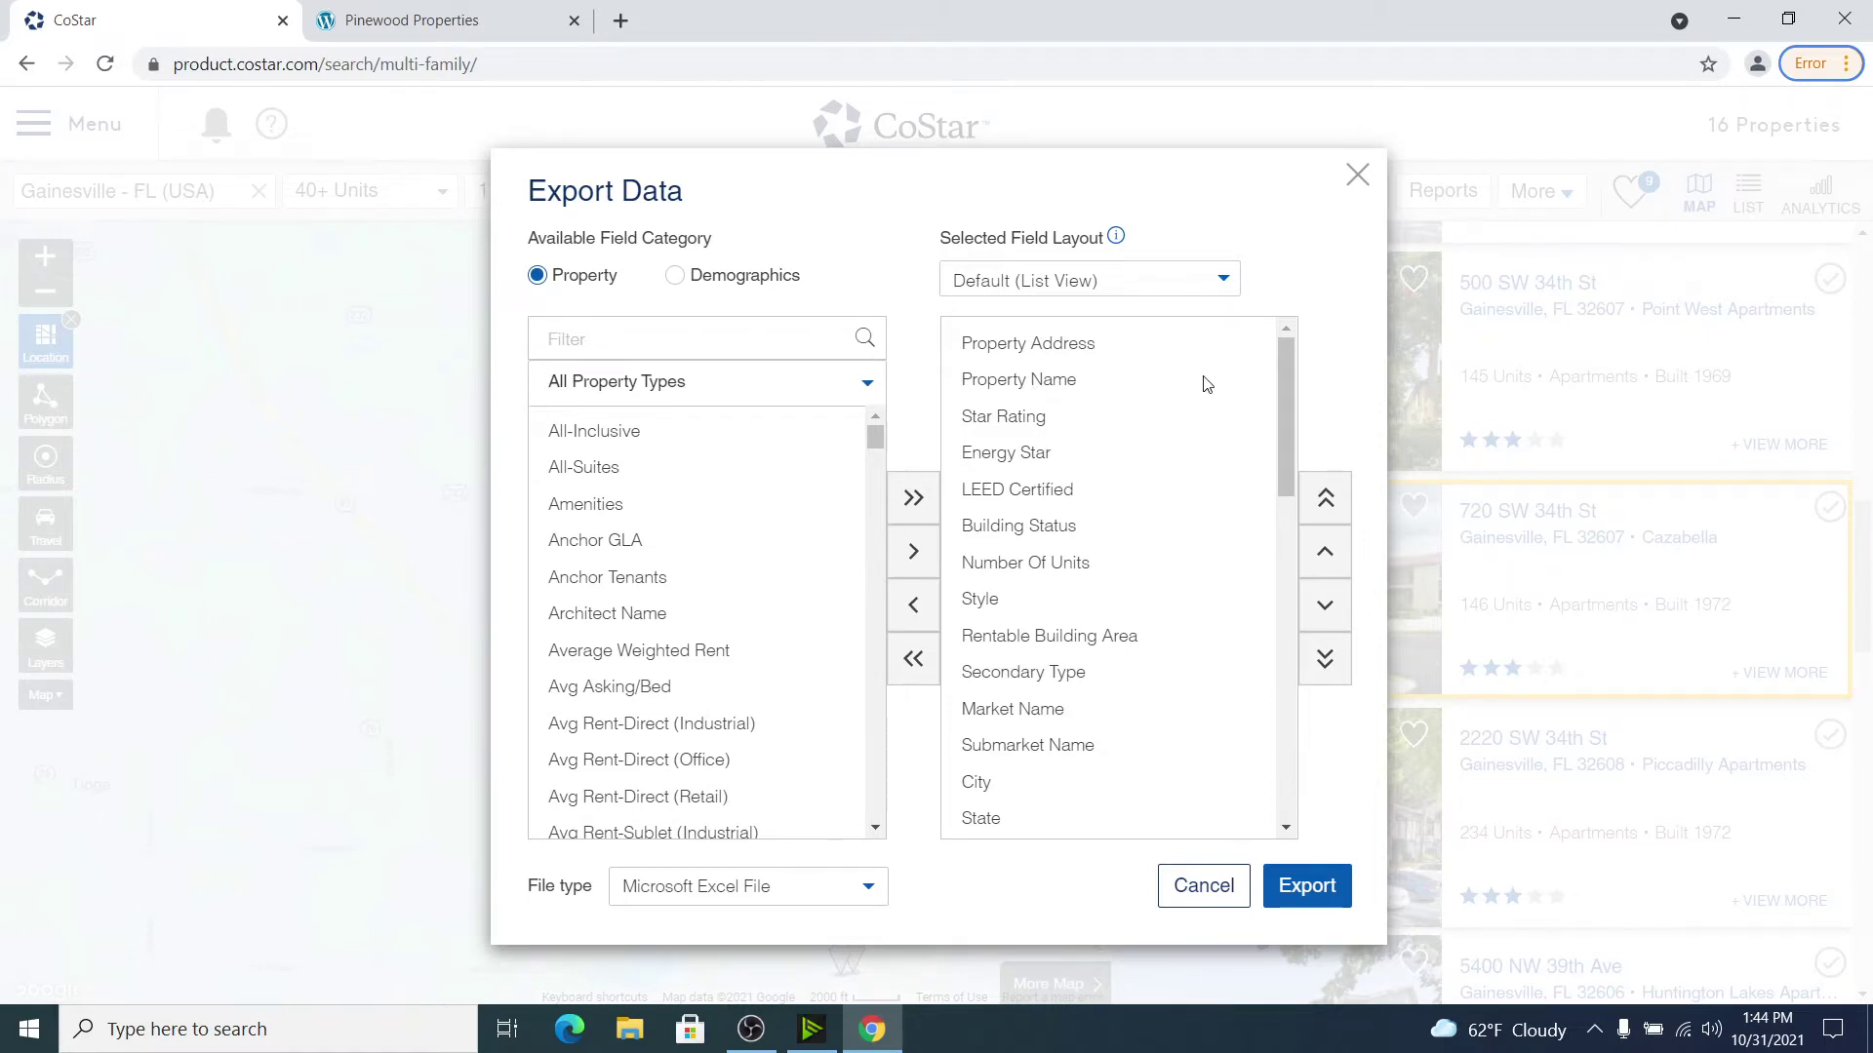
pyautogui.moveTo(1286, 409)
pyautogui.mouseDown()
pyautogui.moveTo(1285, 527)
pyautogui.moveTo(1285, 424)
pyautogui.mouseUp()
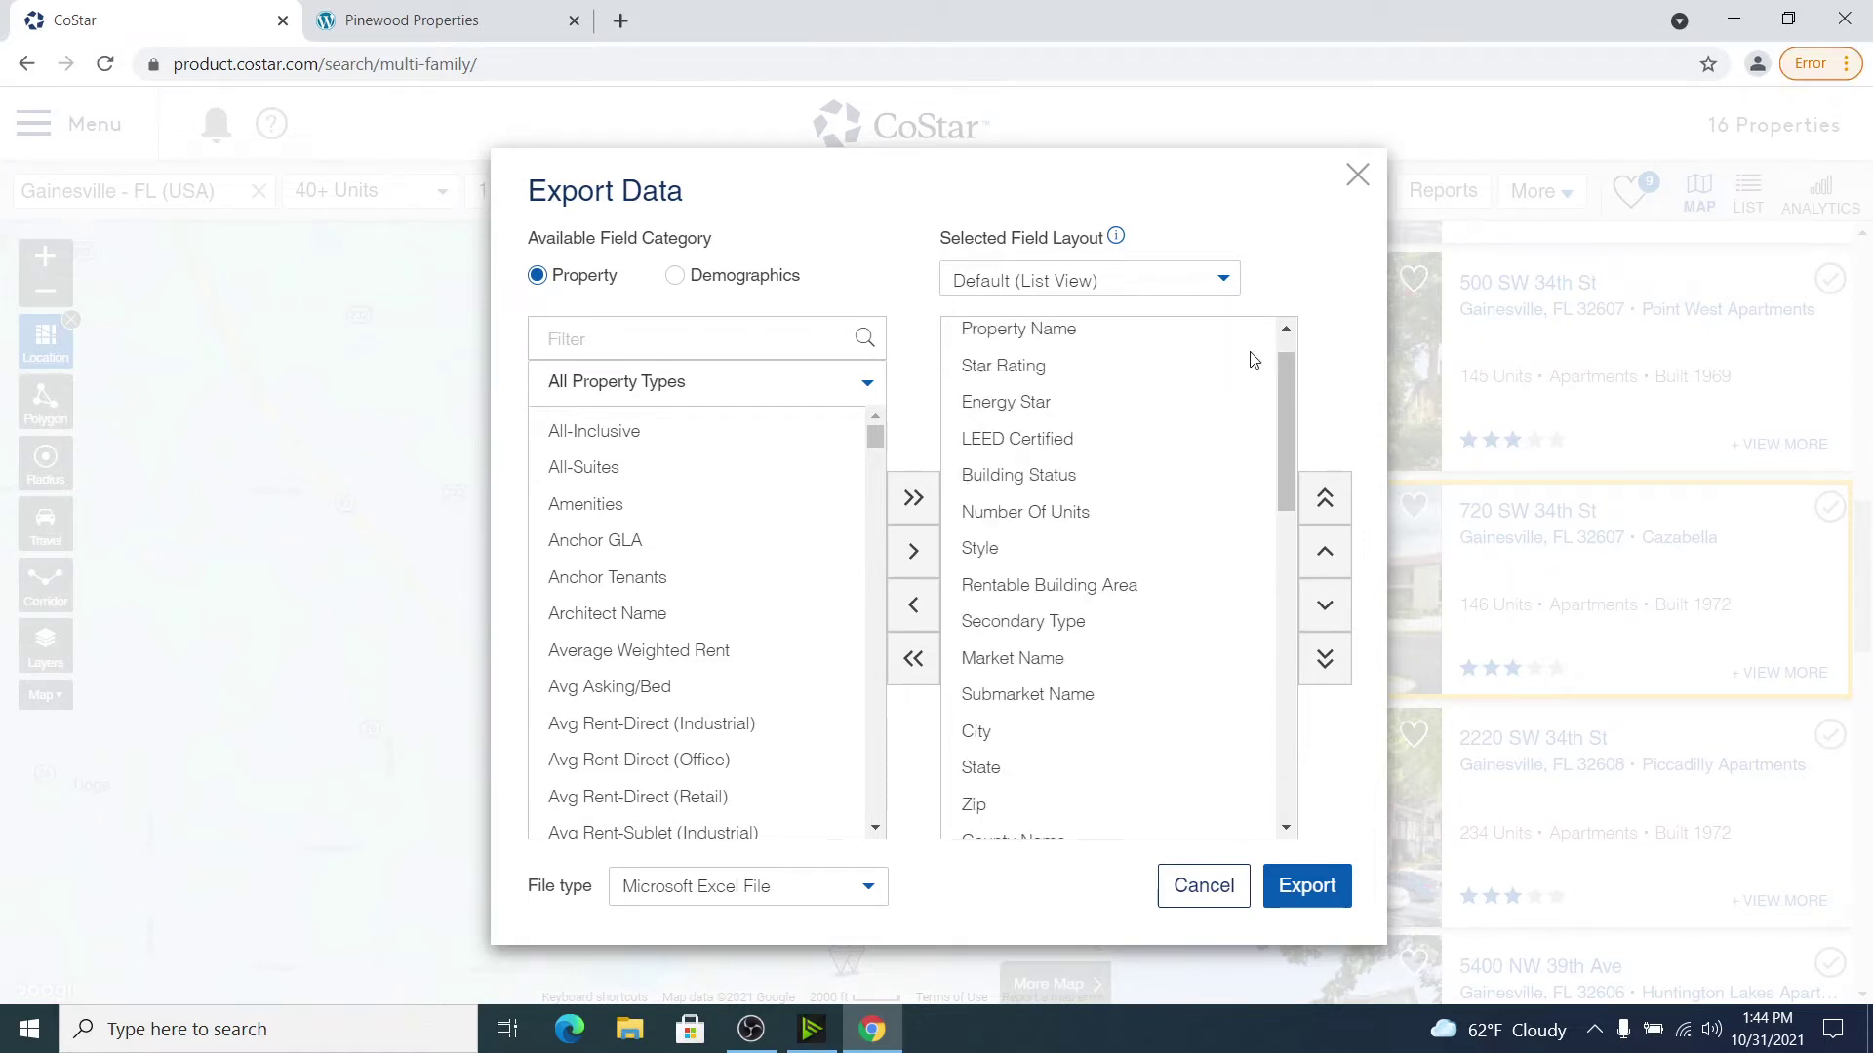
pyautogui.click(1221, 283)
pyautogui.scroll(-6, 1170, 546)
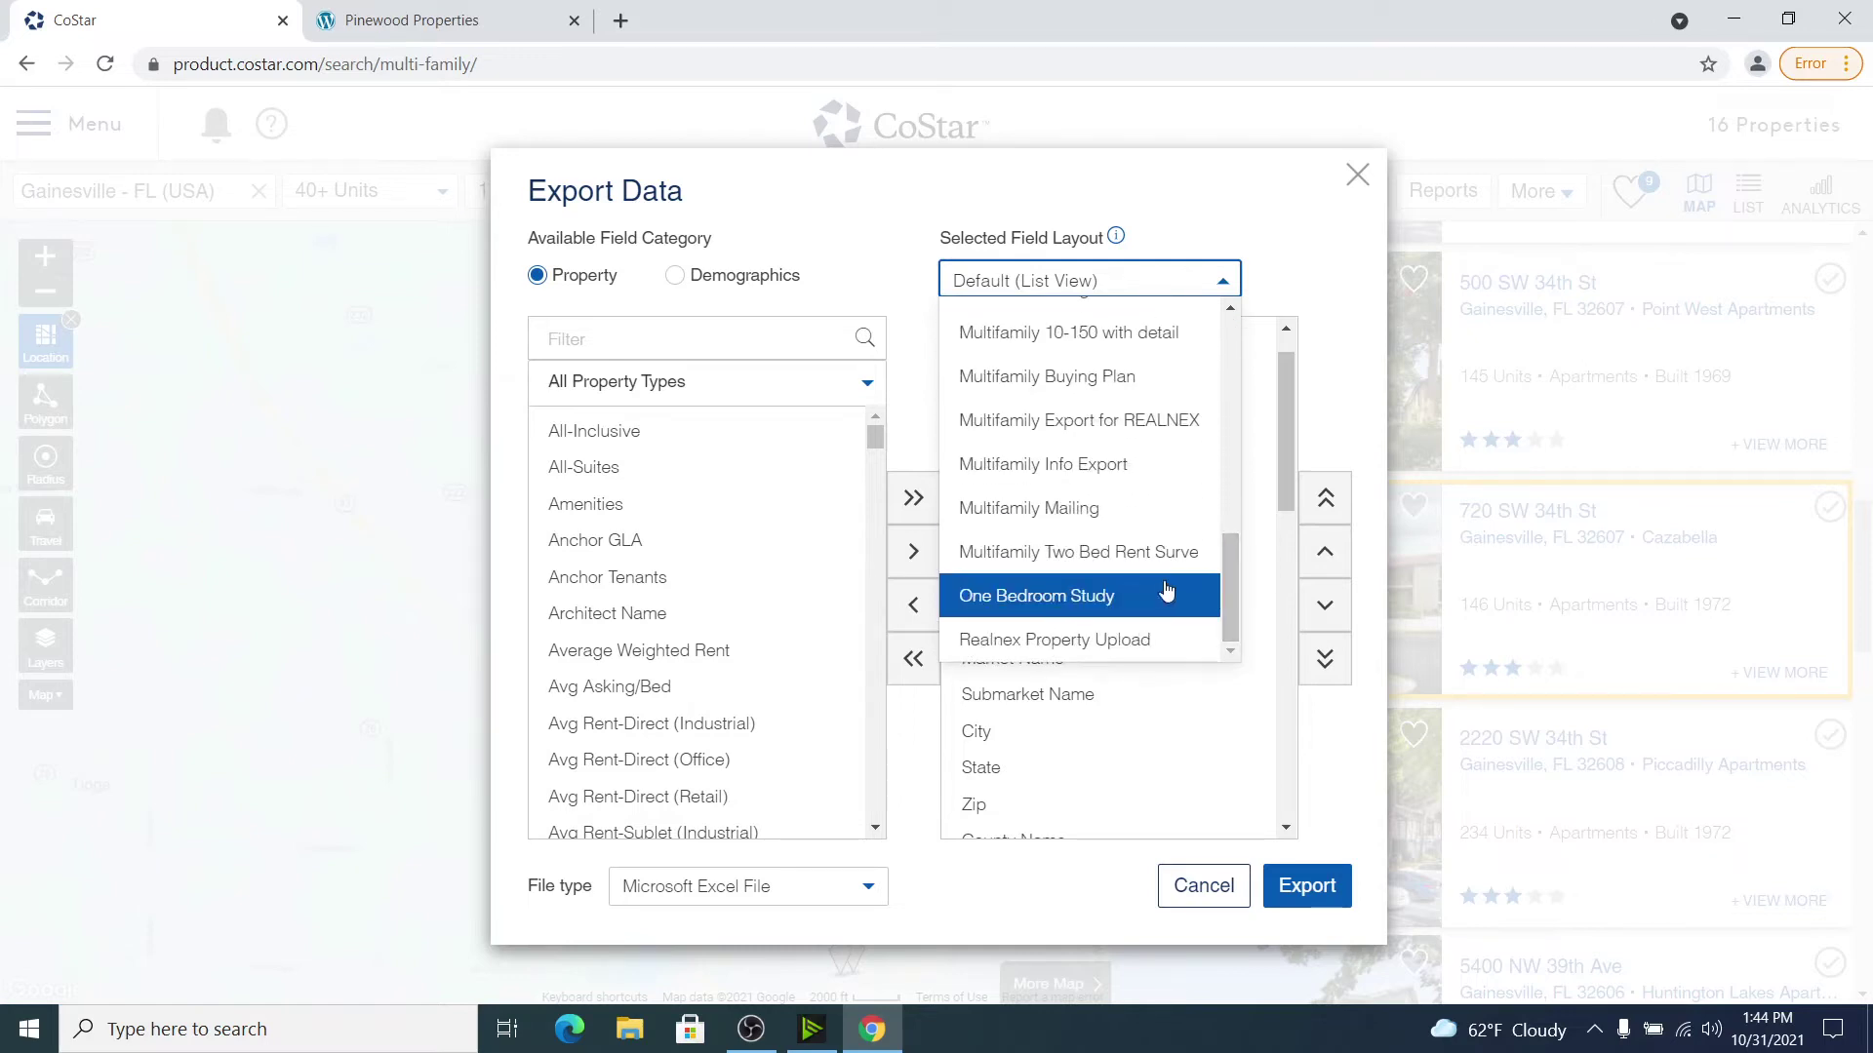
pyautogui.click(1111, 605)
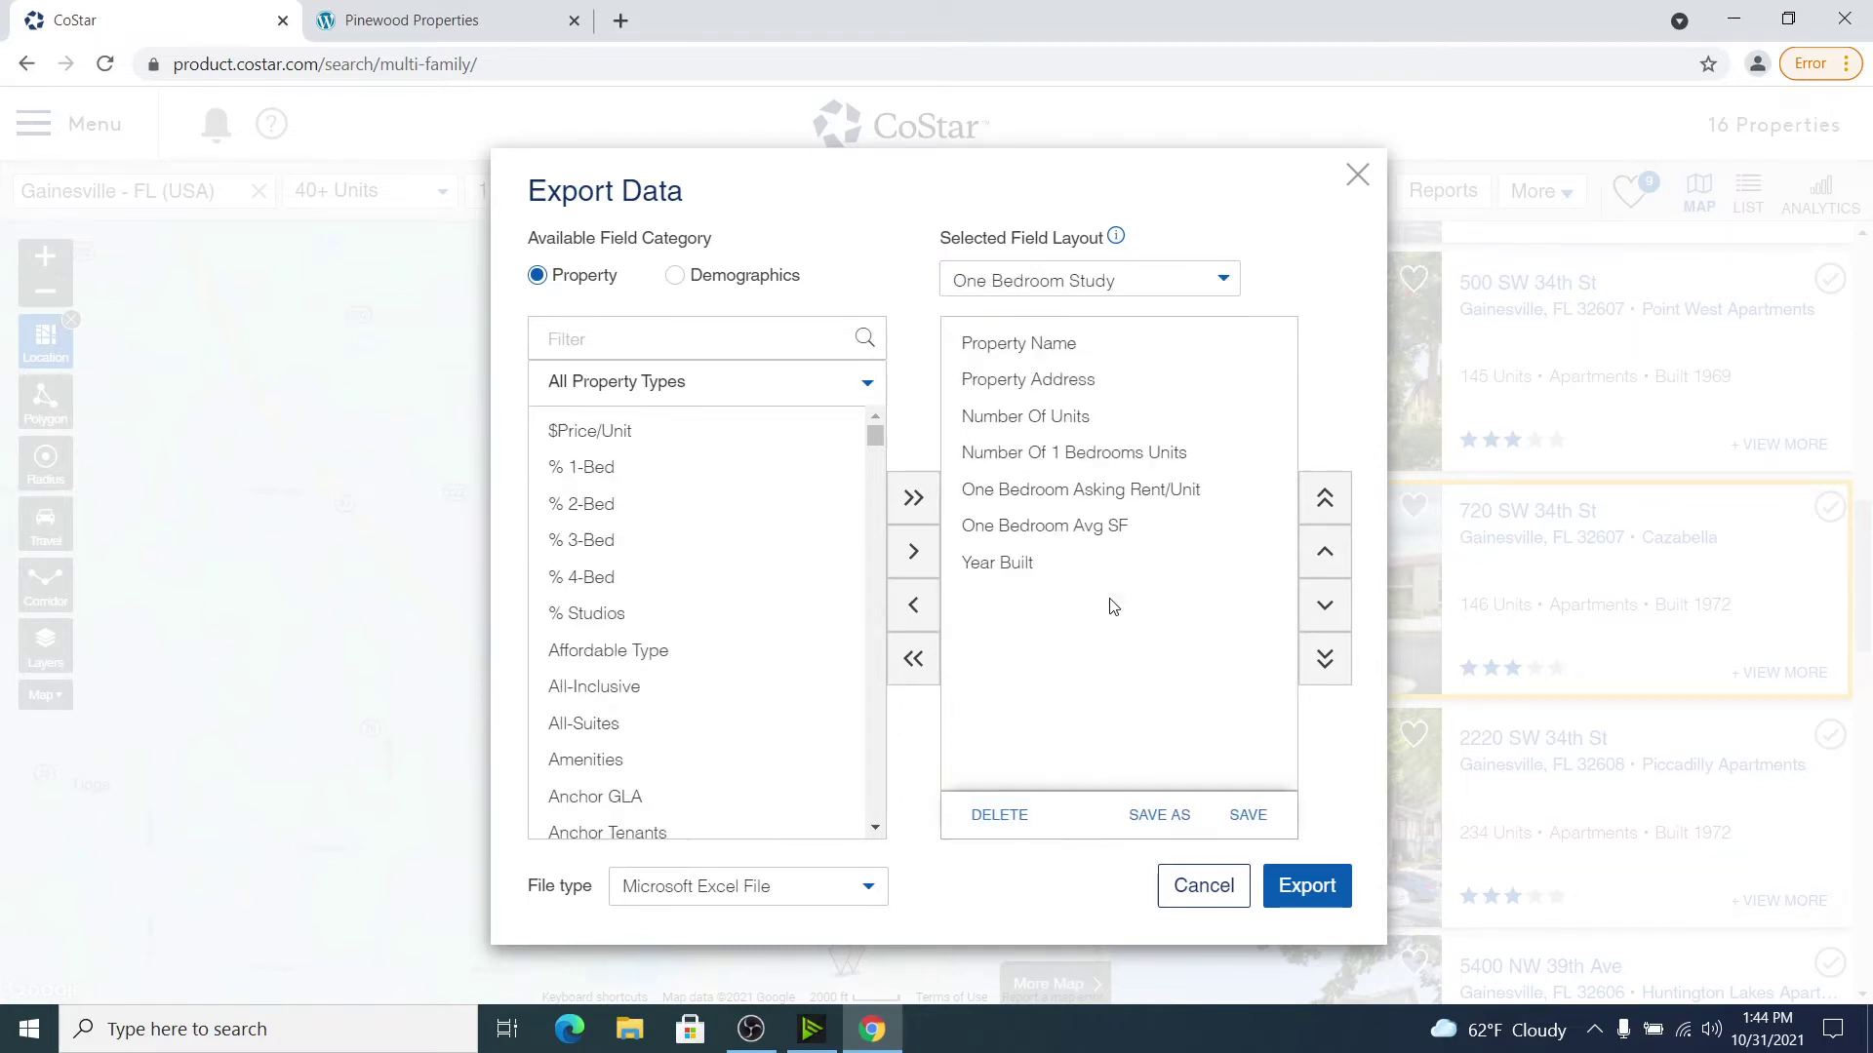
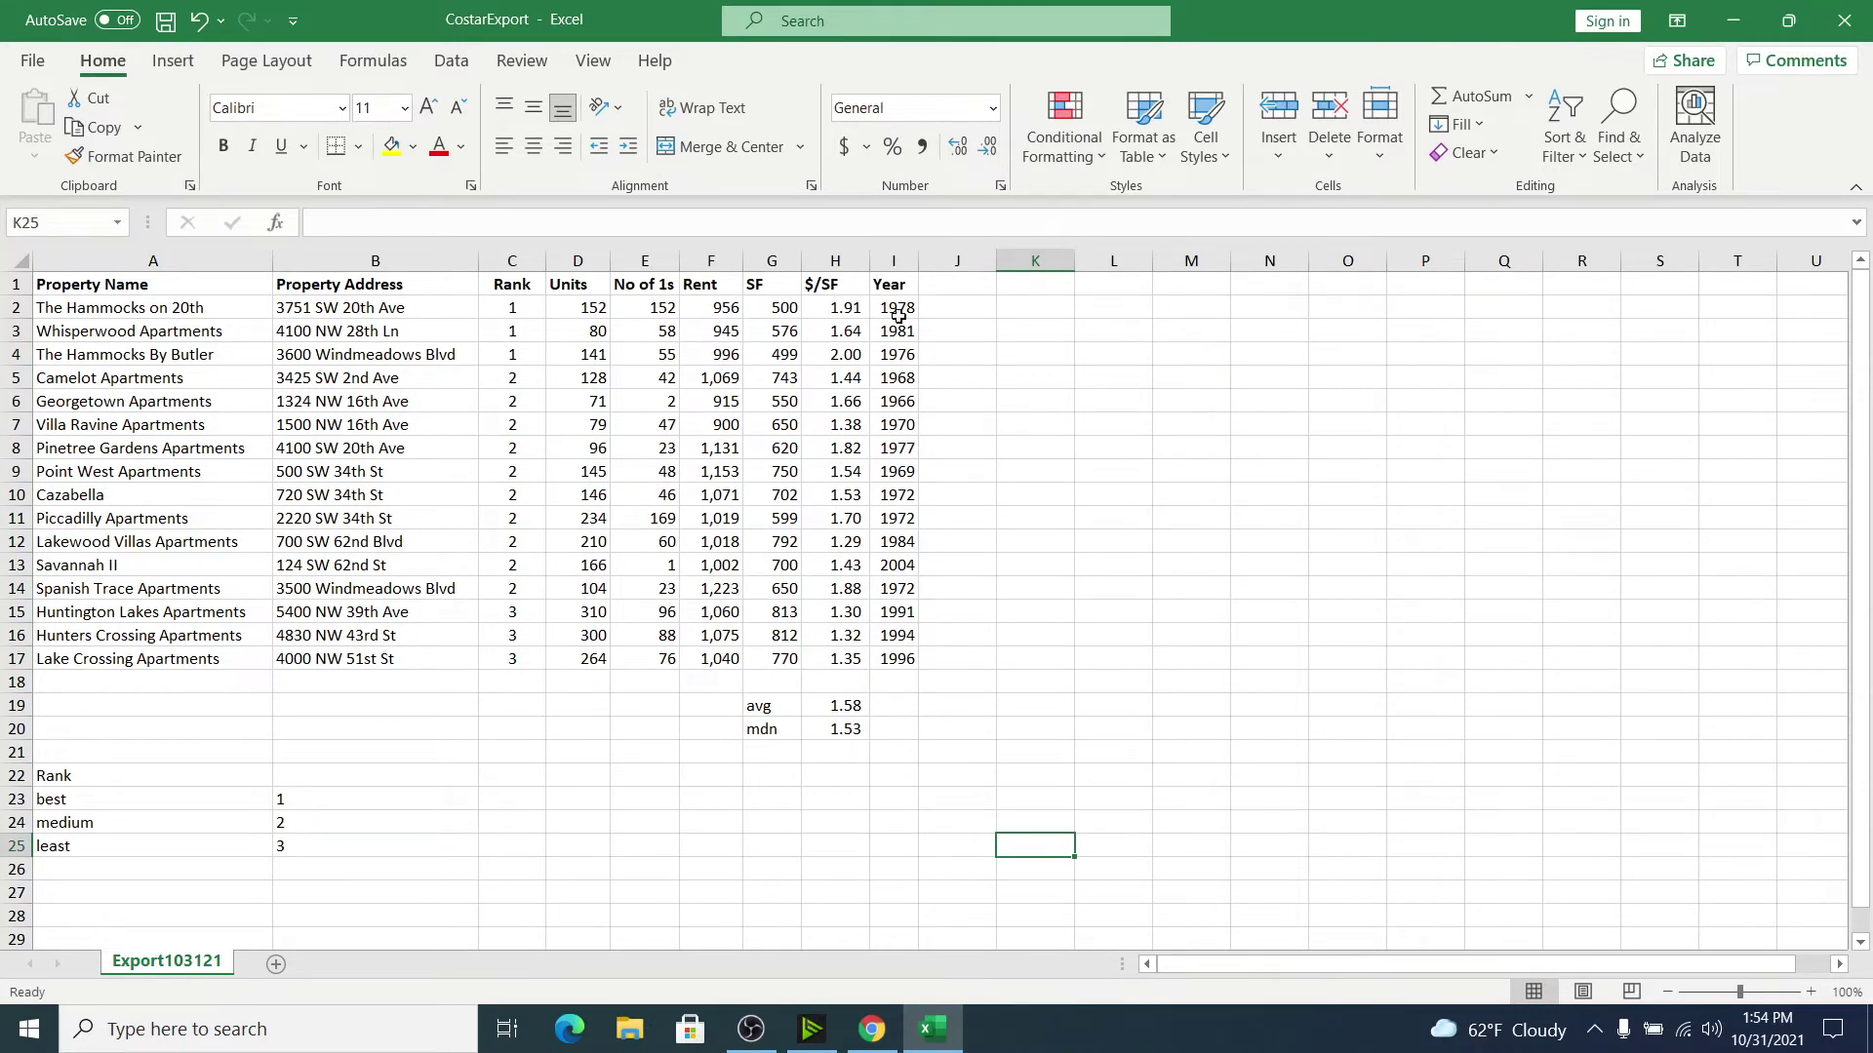
# Step: In the CostarExport workbook in Excel, examine the Rank column against the best, medium and least ranking key
pyautogui.click(511, 260)
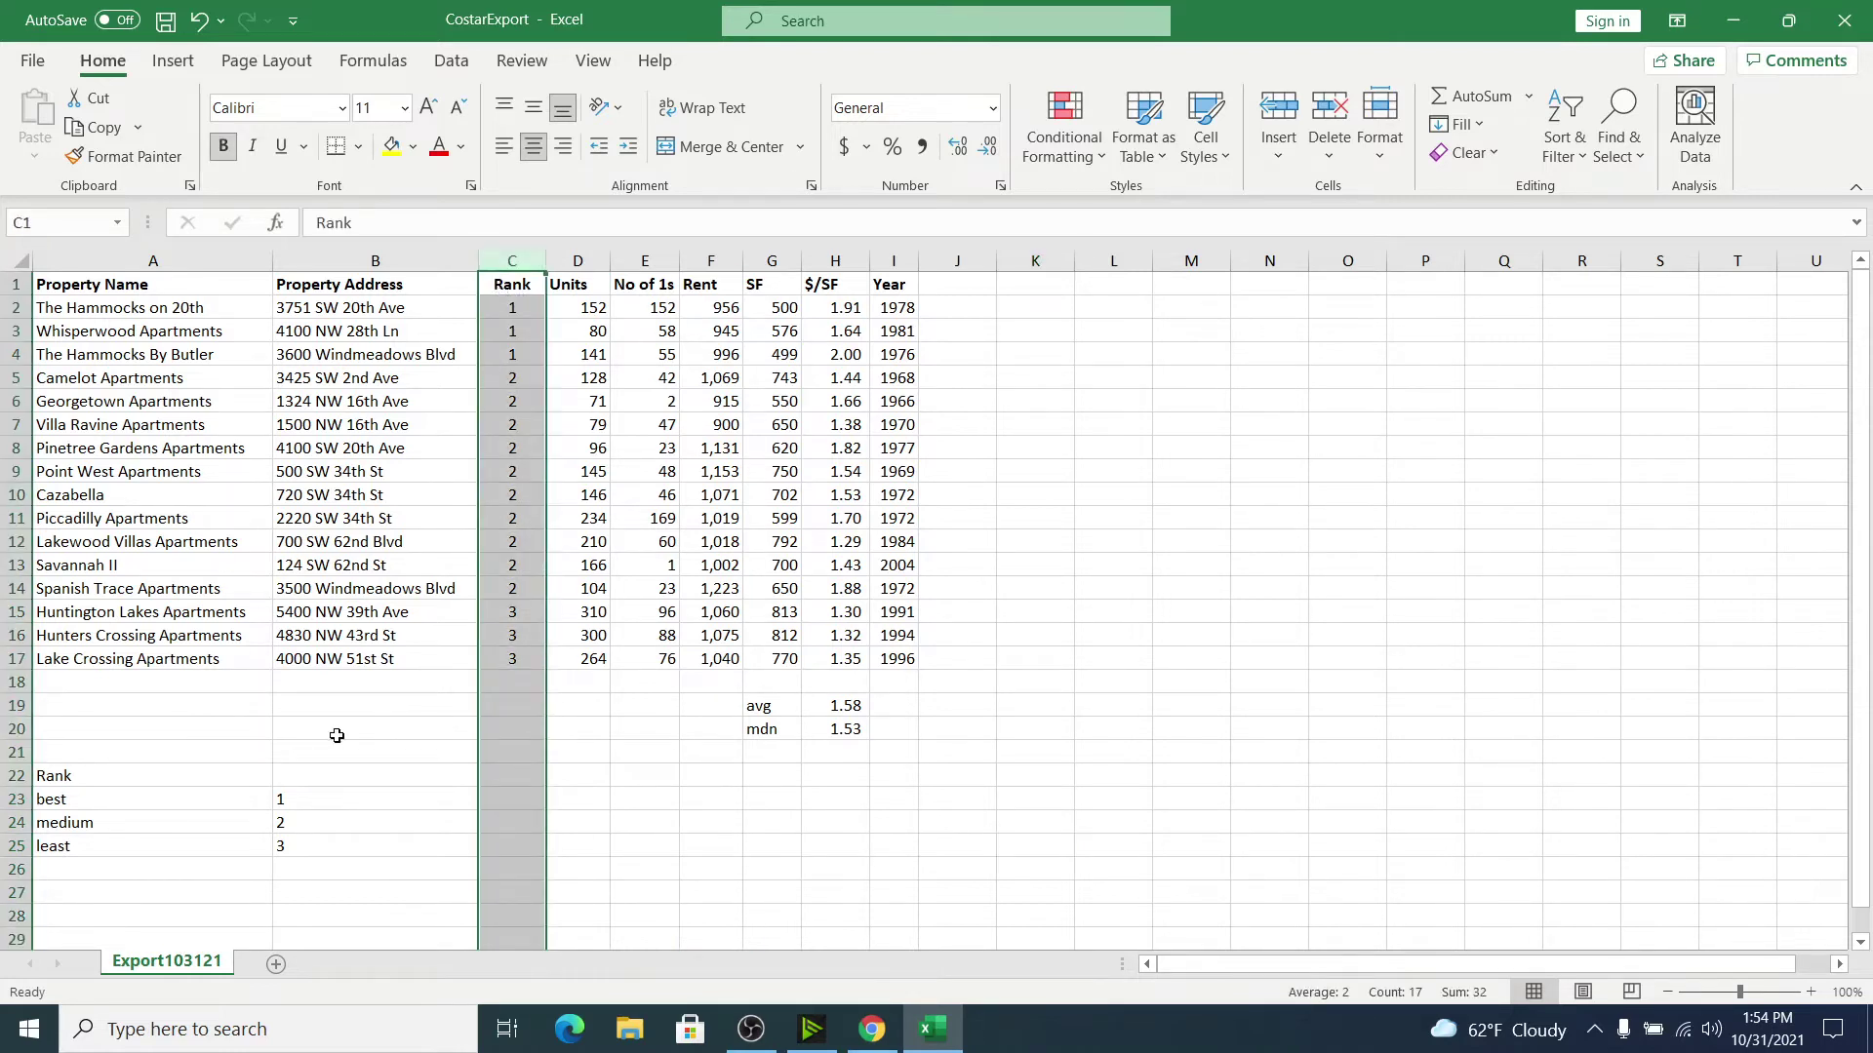
pyautogui.click(171, 800)
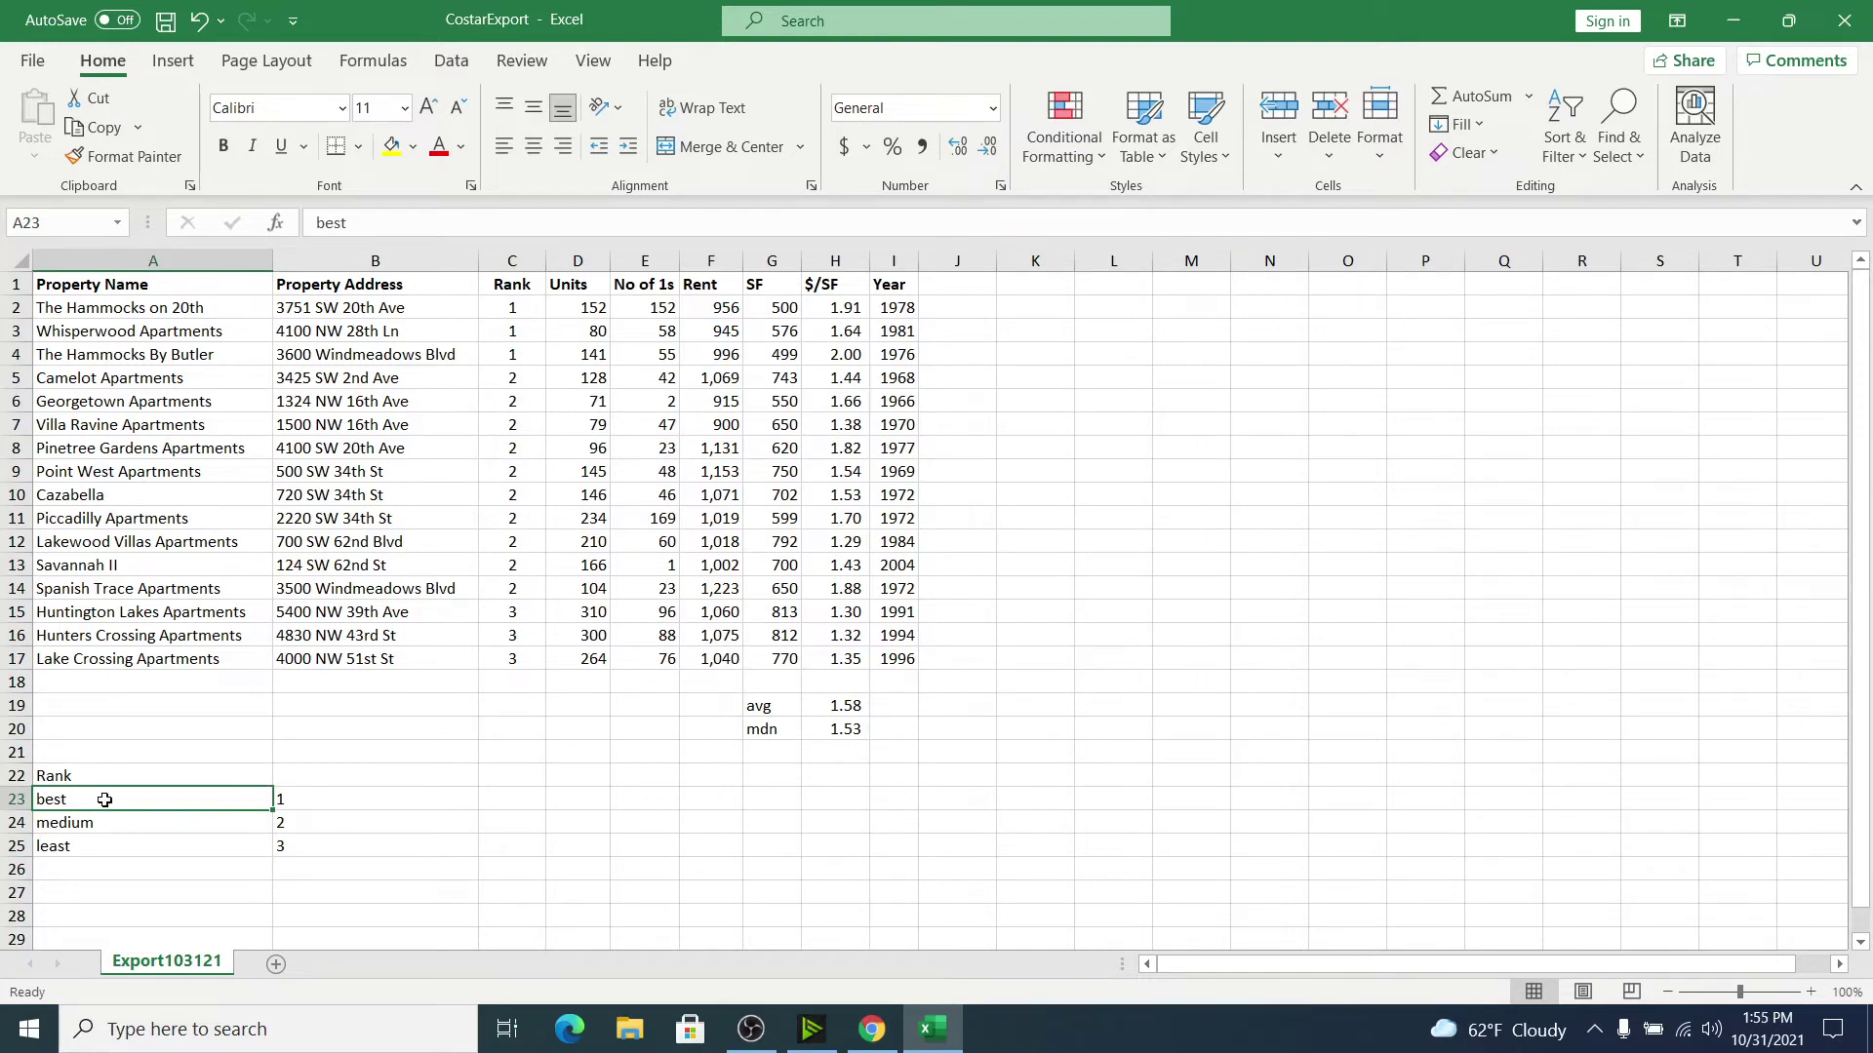
pyautogui.moveTo(224, 826); pyautogui.dragTo(291, 847)
pyautogui.click(196, 848)
pyautogui.moveTo(511, 311); pyautogui.dragTo(514, 652)
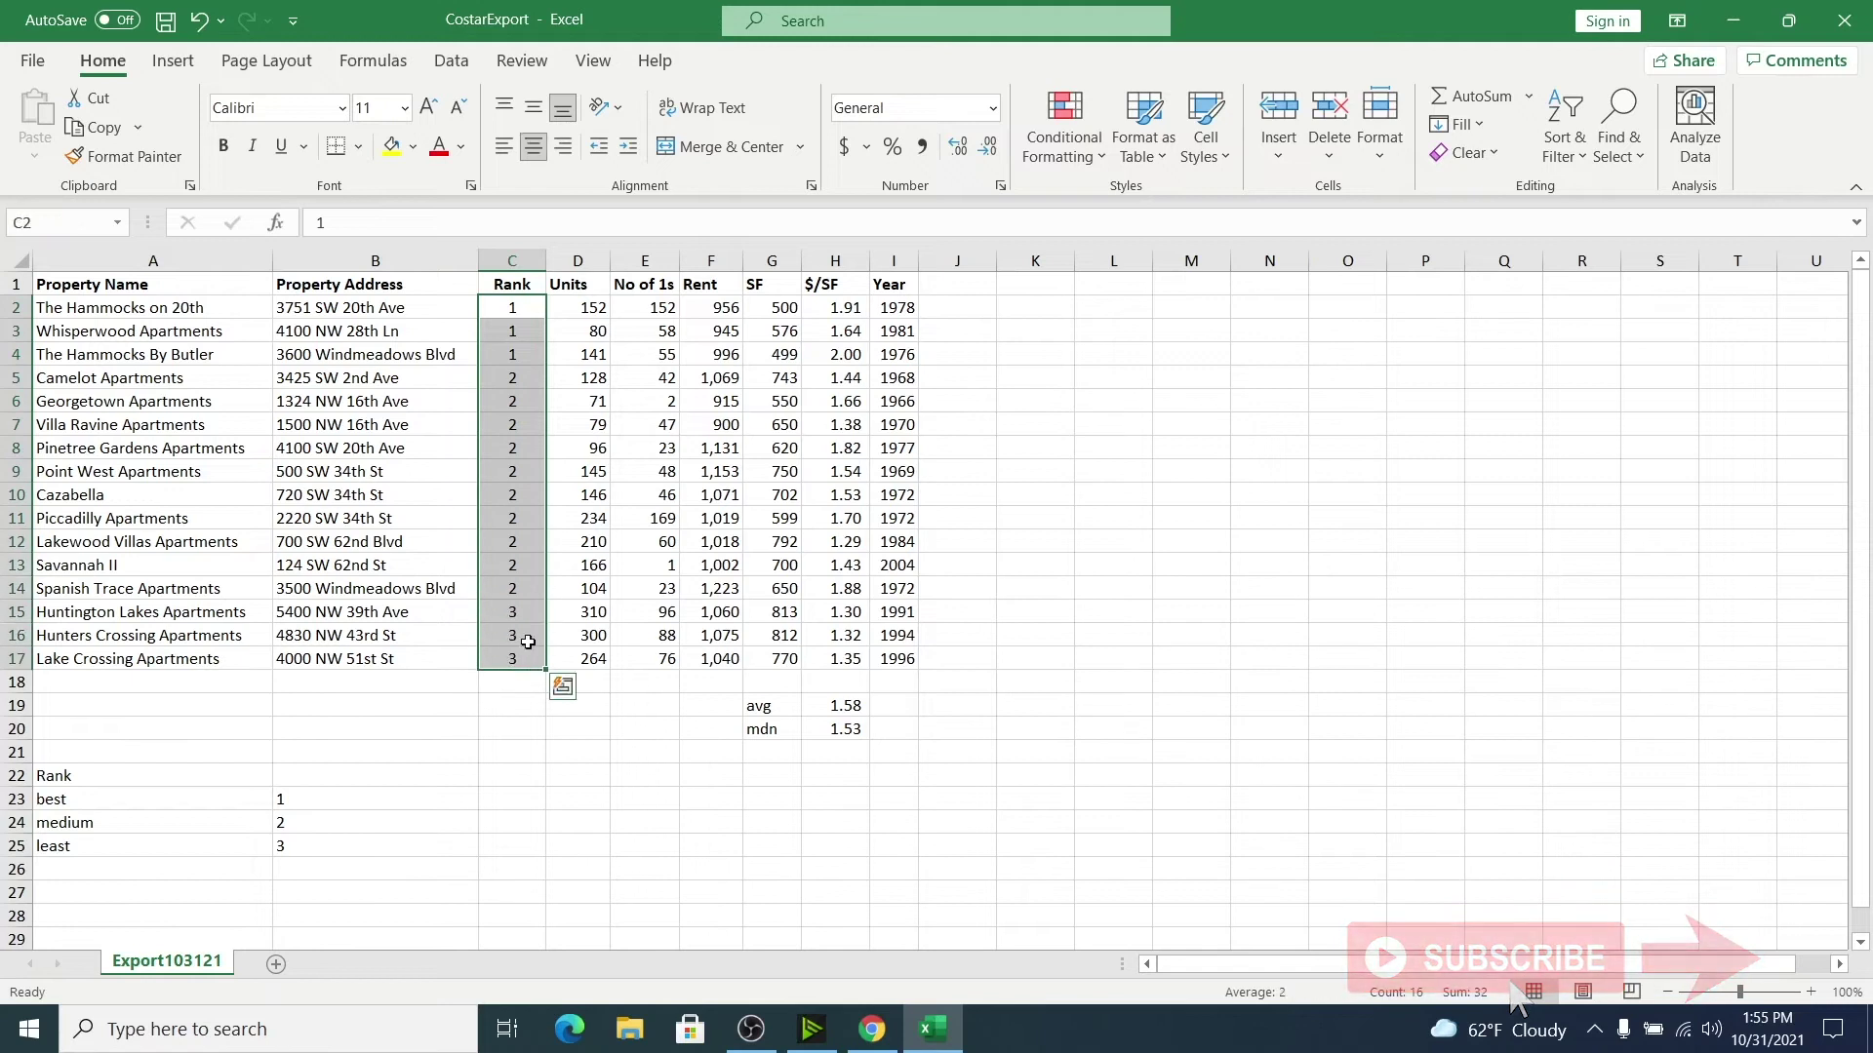
pyautogui.click(957, 518)
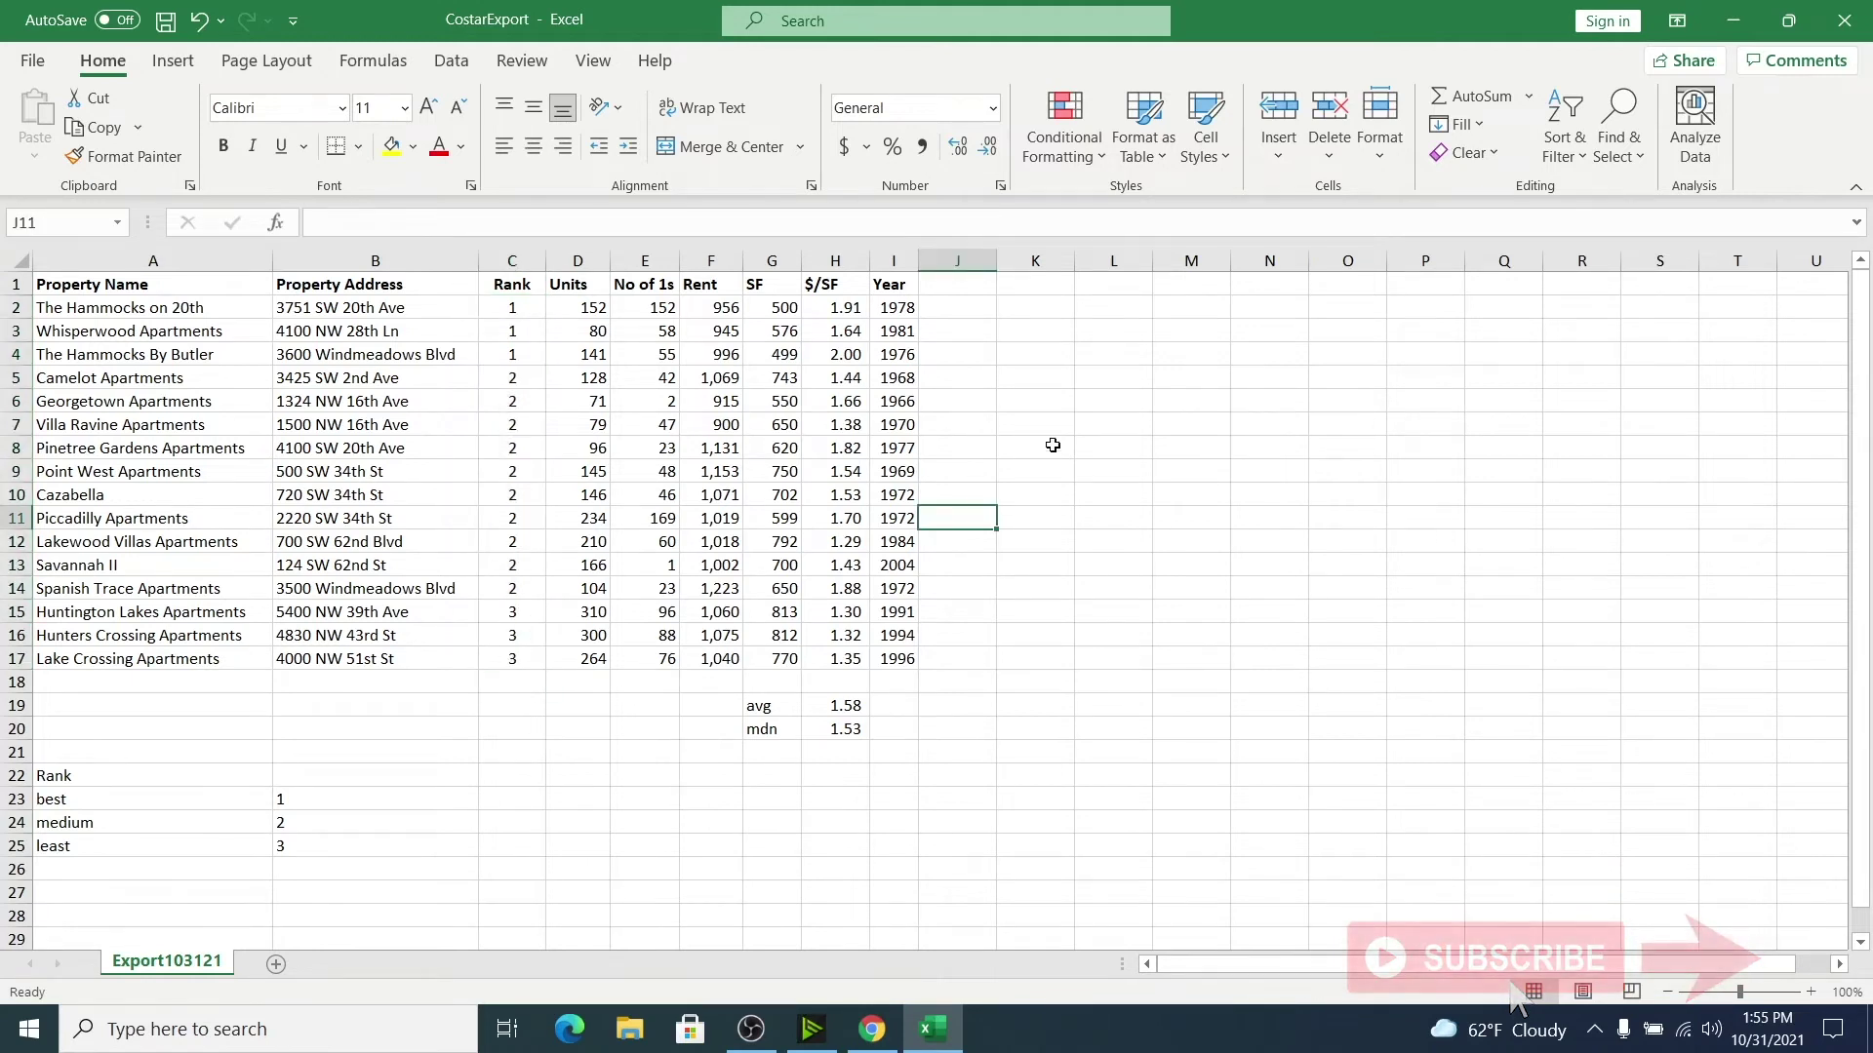
# Step: Check the average $/SF and SF of the rank 1 properties and enter 1.85 in cell K4
pyautogui.moveTo(842, 310); pyautogui.dragTo(849, 353)
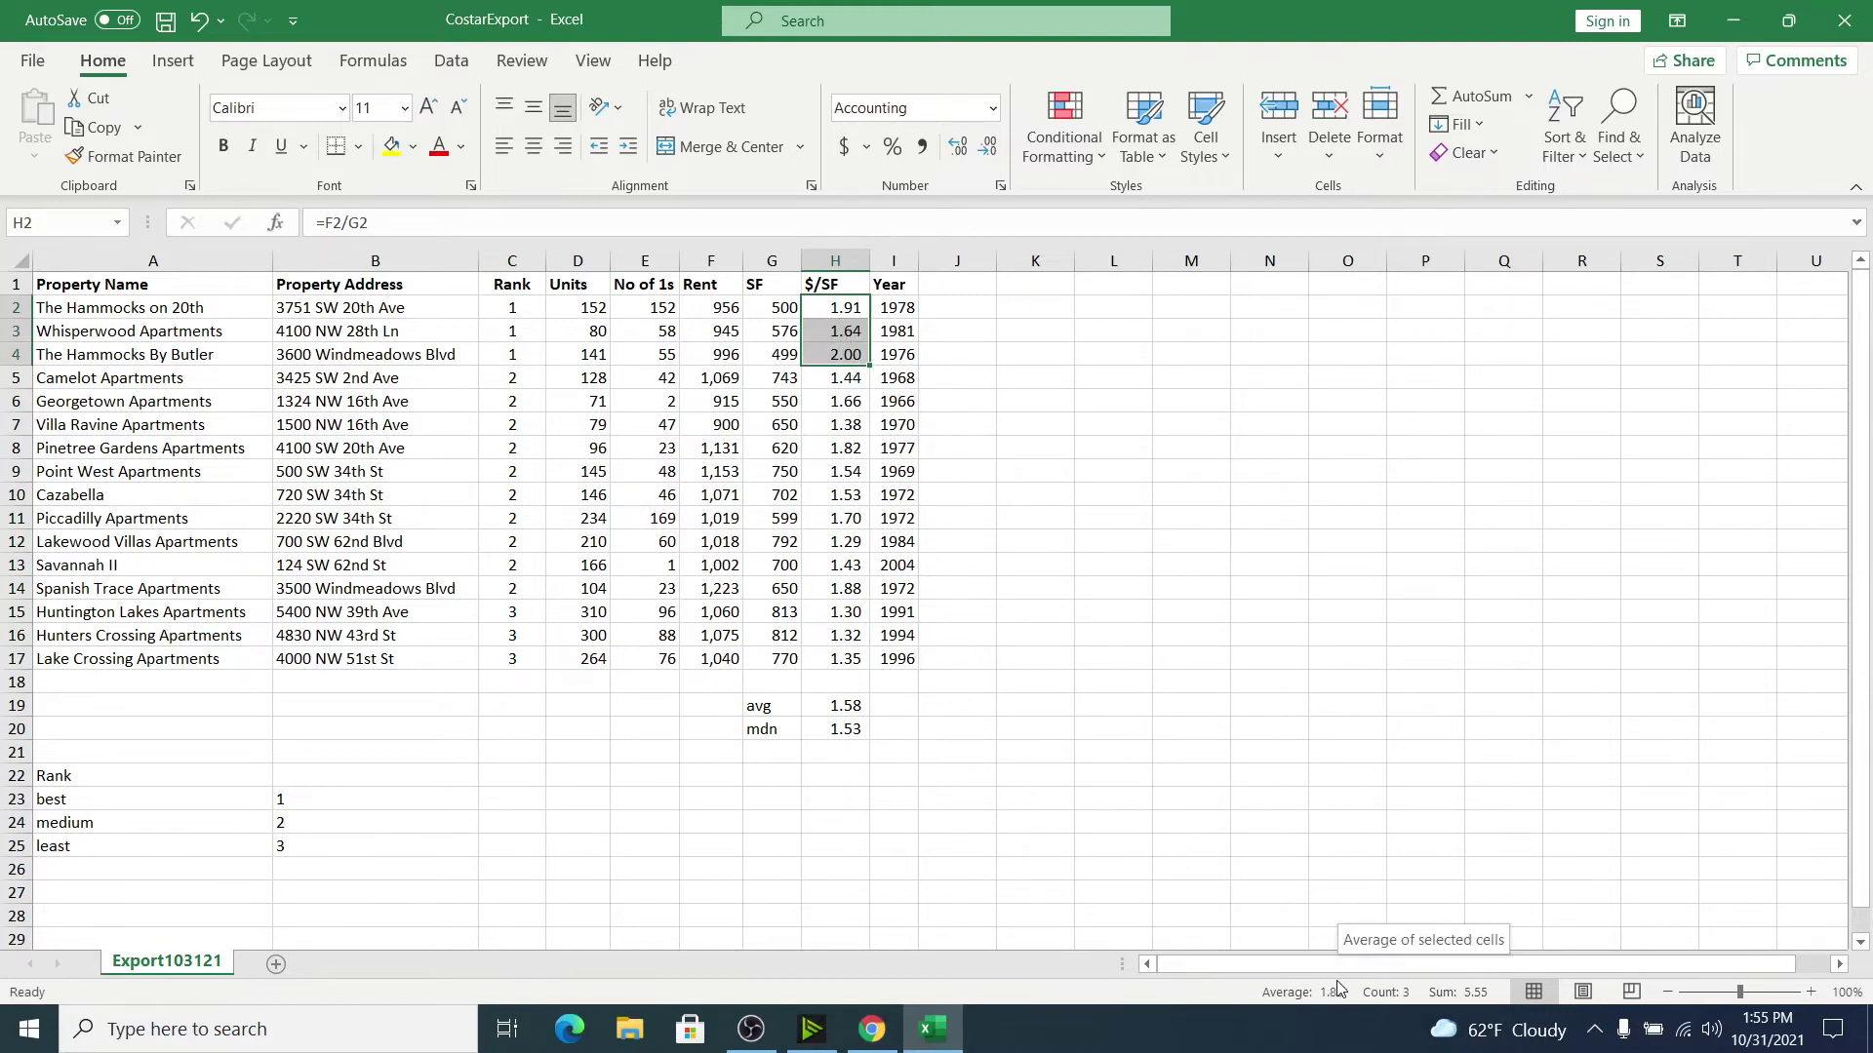
pyautogui.moveTo(771, 310); pyautogui.dragTo(777, 381)
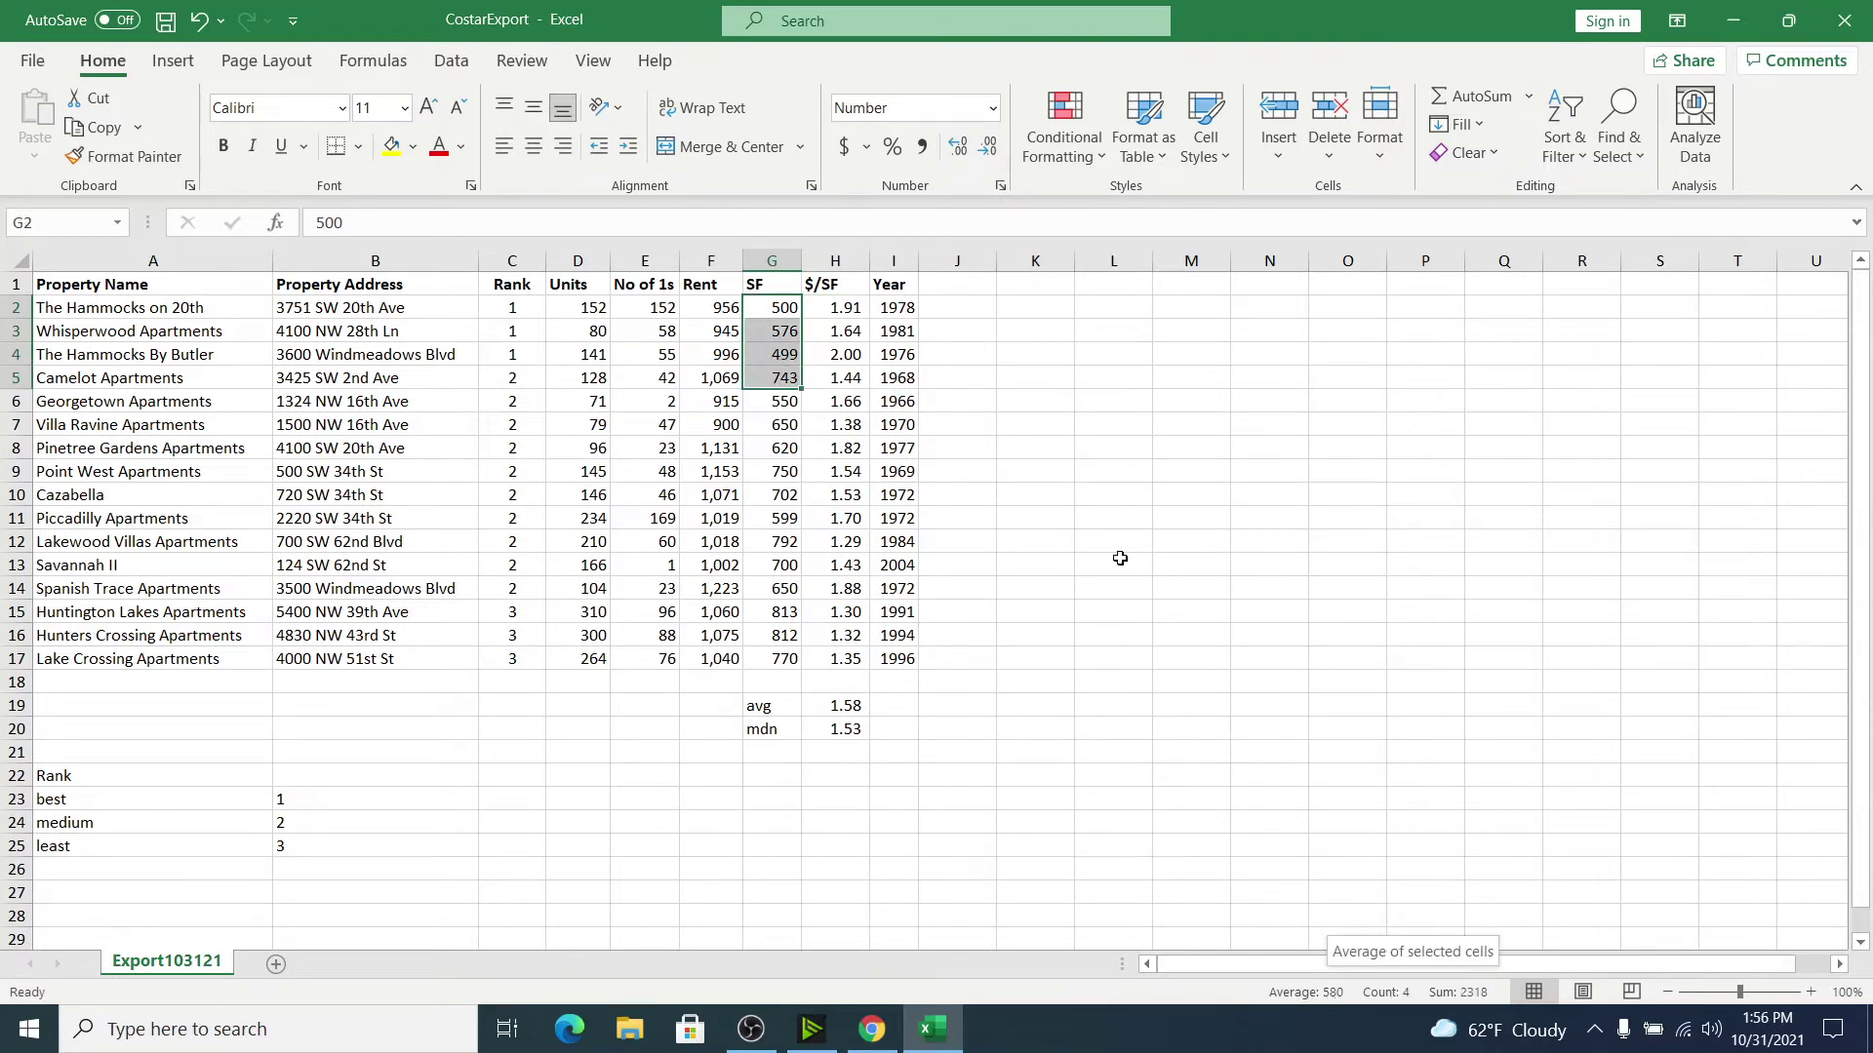
pyautogui.moveTo(769, 306); pyautogui.dragTo(781, 377)
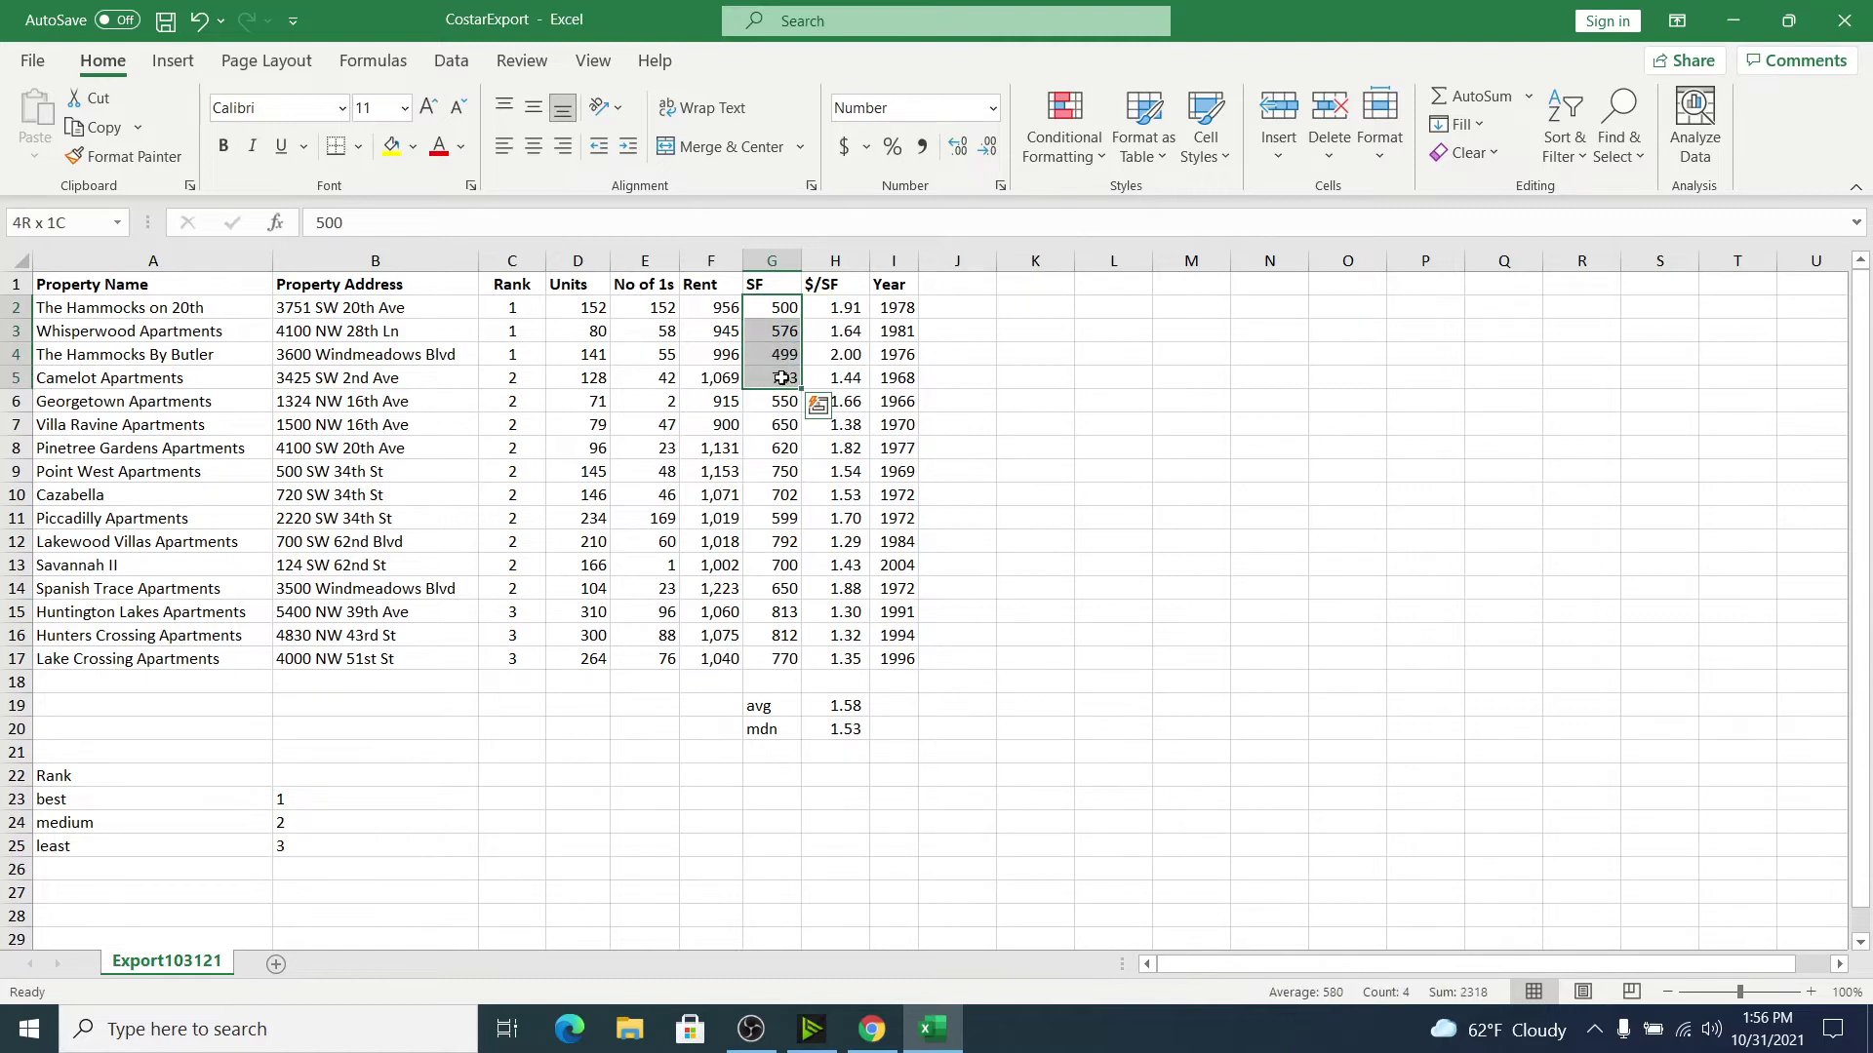
pyautogui.moveTo(840, 306); pyautogui.dragTo(847, 377)
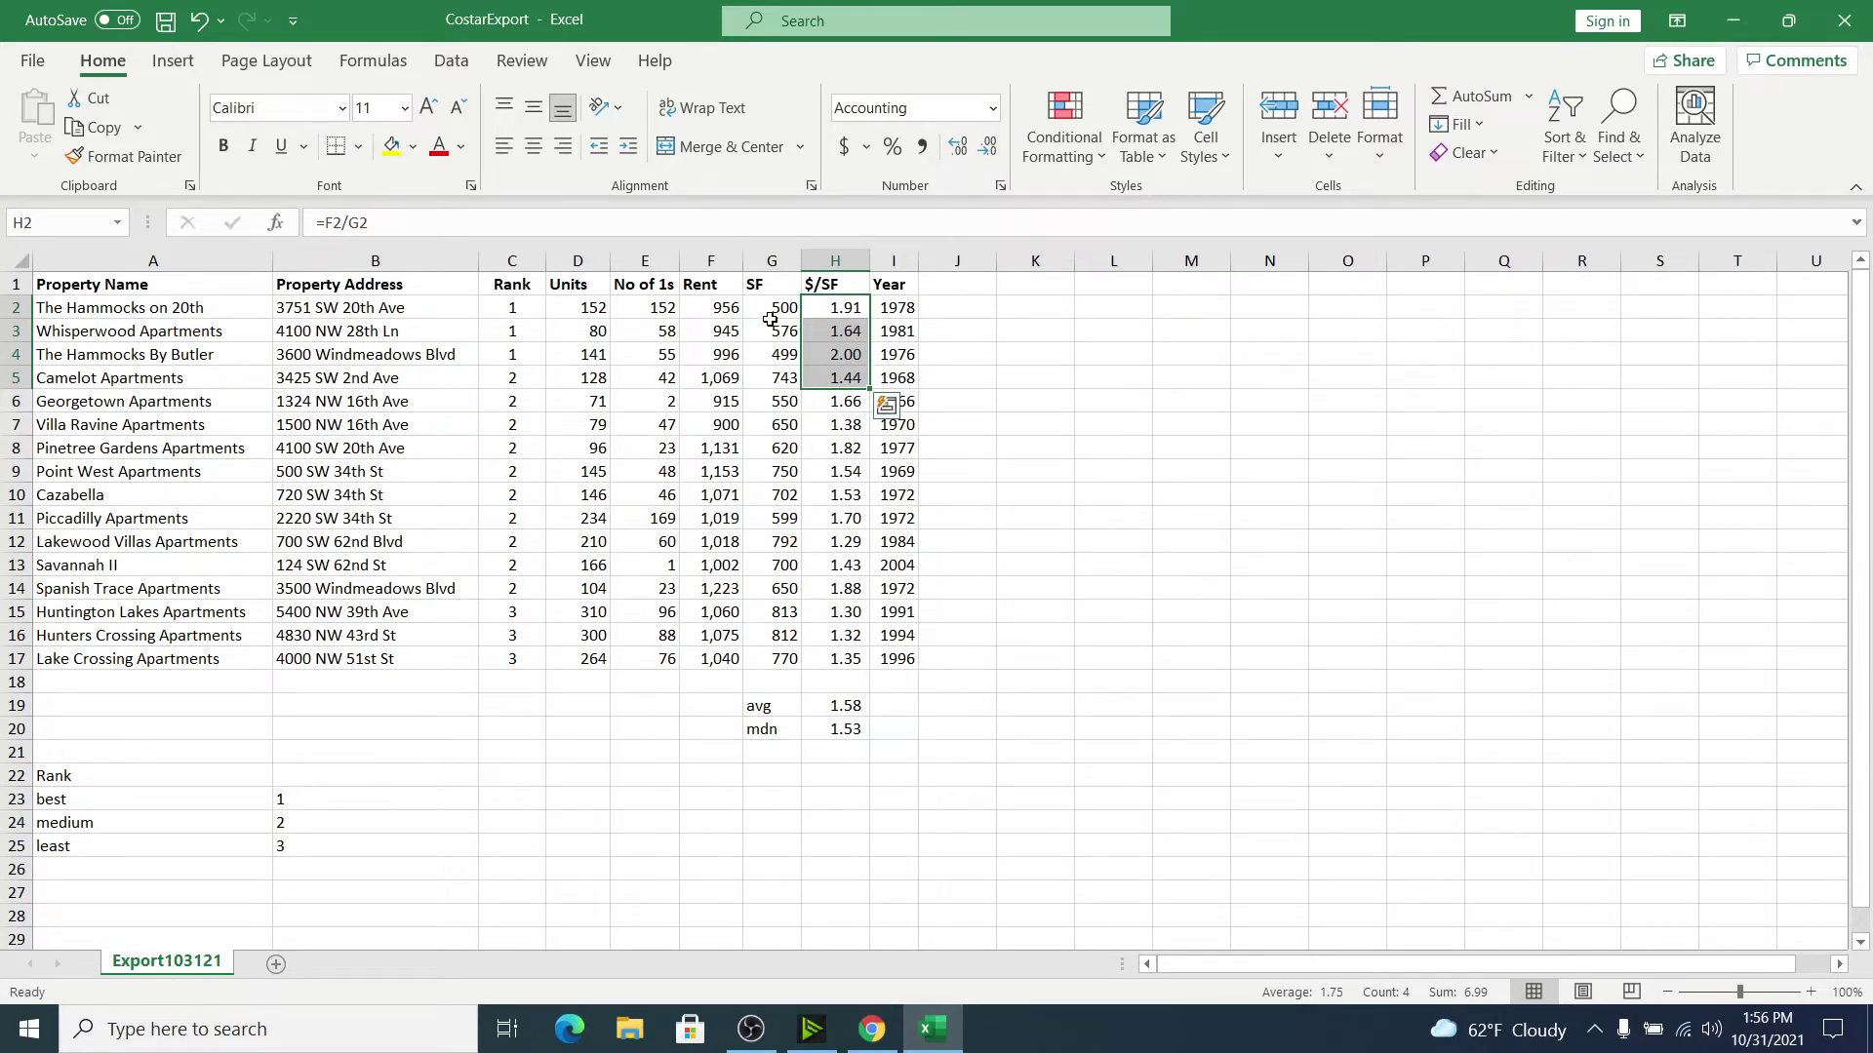
pyautogui.click(1036, 353)
pyautogui.write('1.')
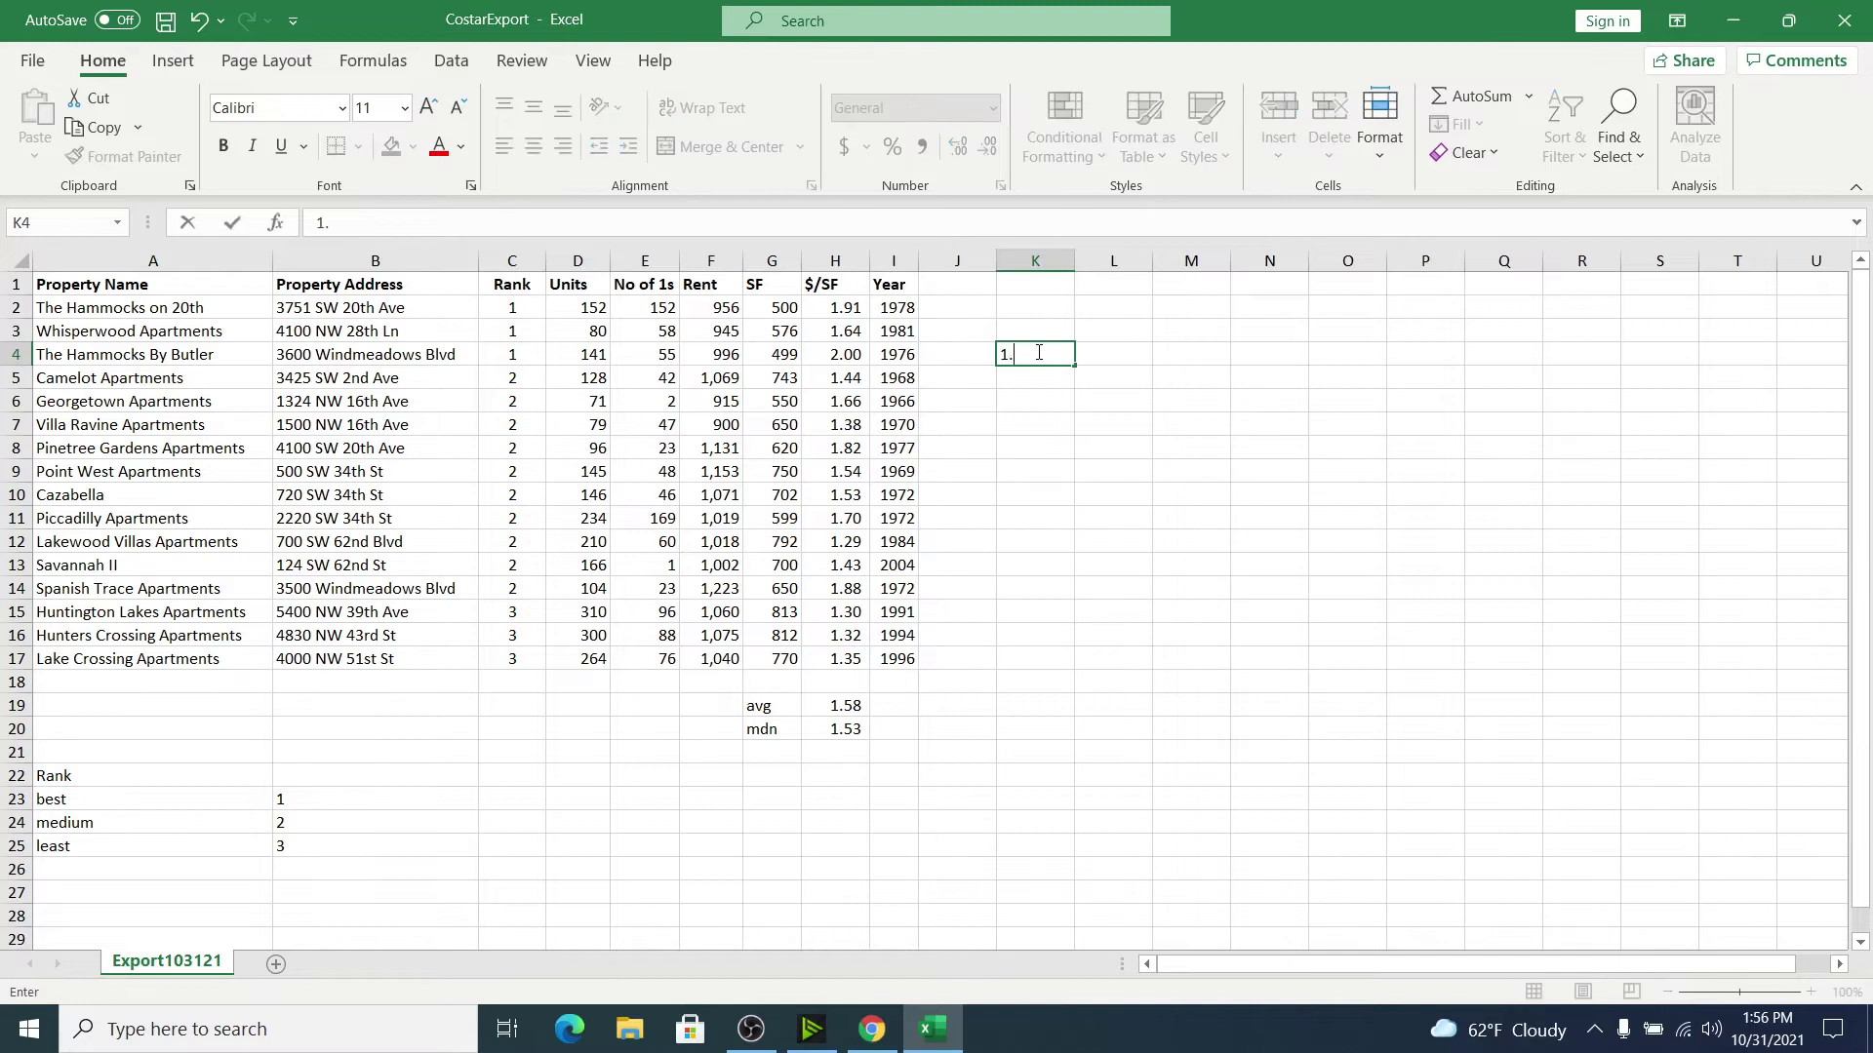
pyautogui.write('85')
pyautogui.press('Return')
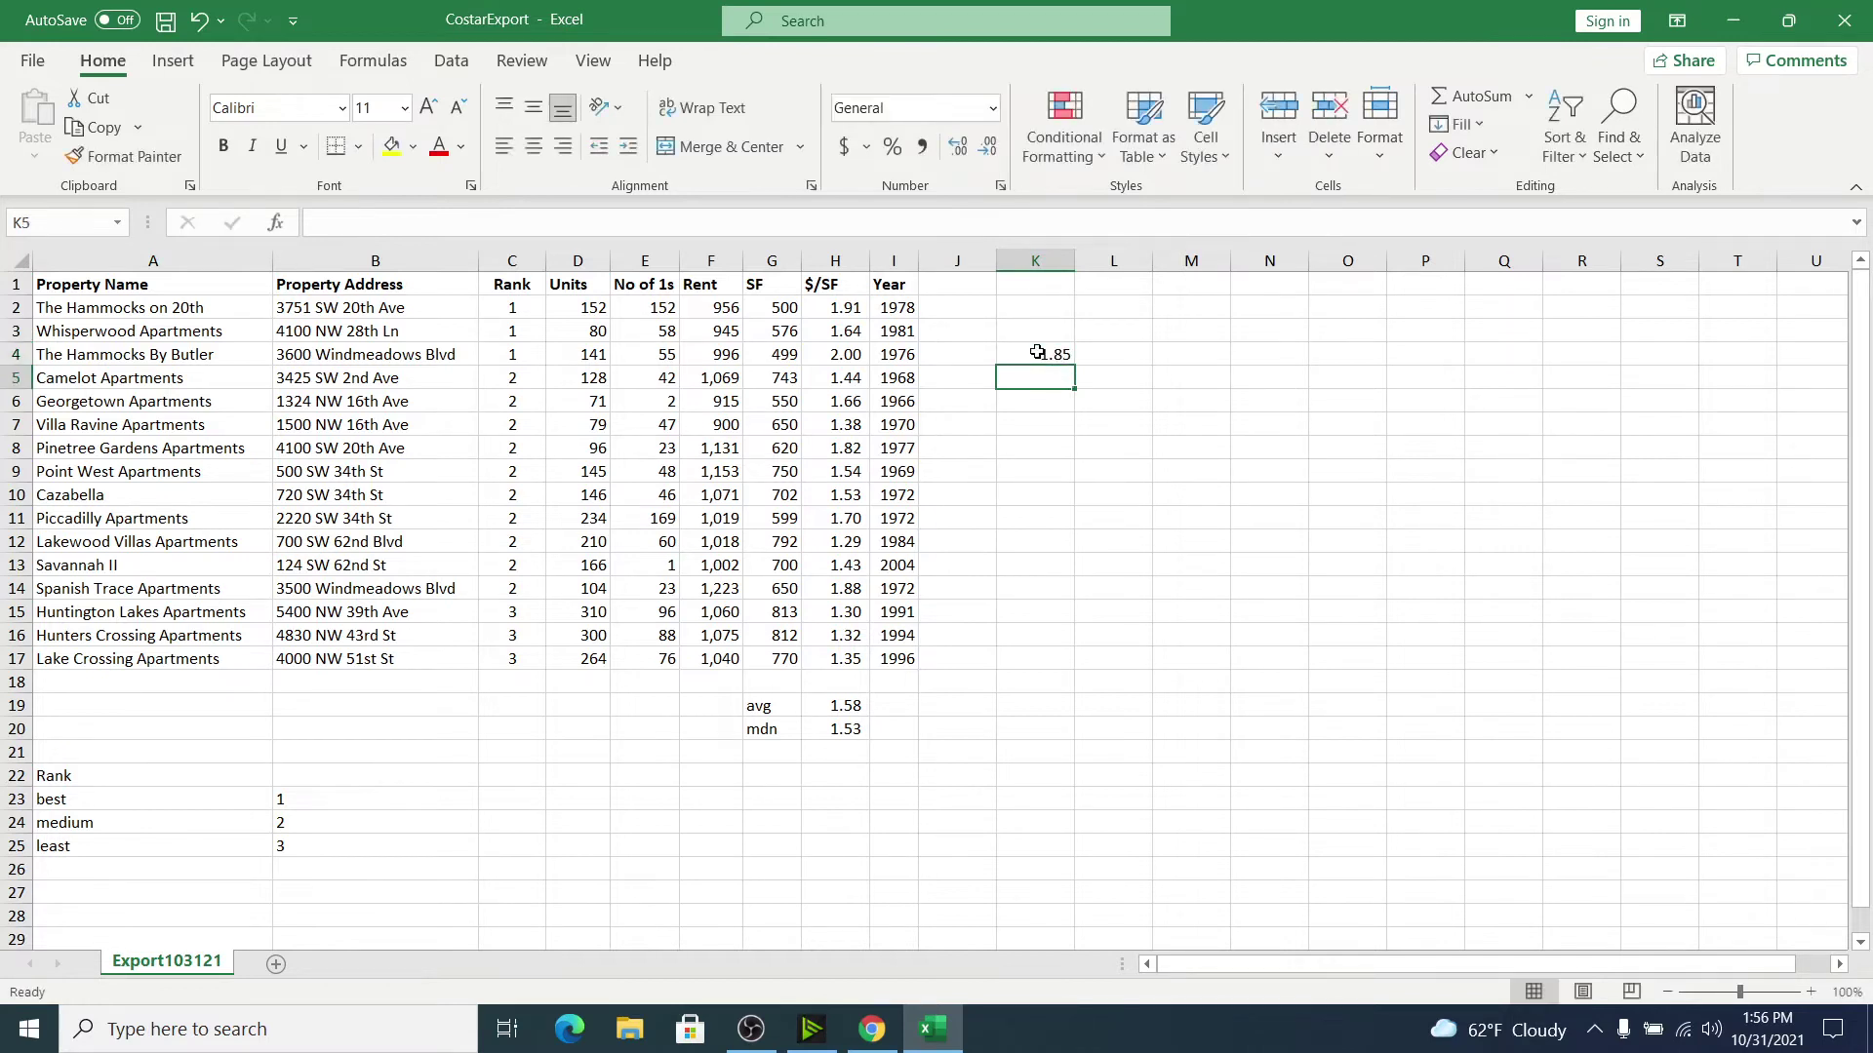
pyautogui.moveTo(777, 308); pyautogui.dragTo(781, 357)
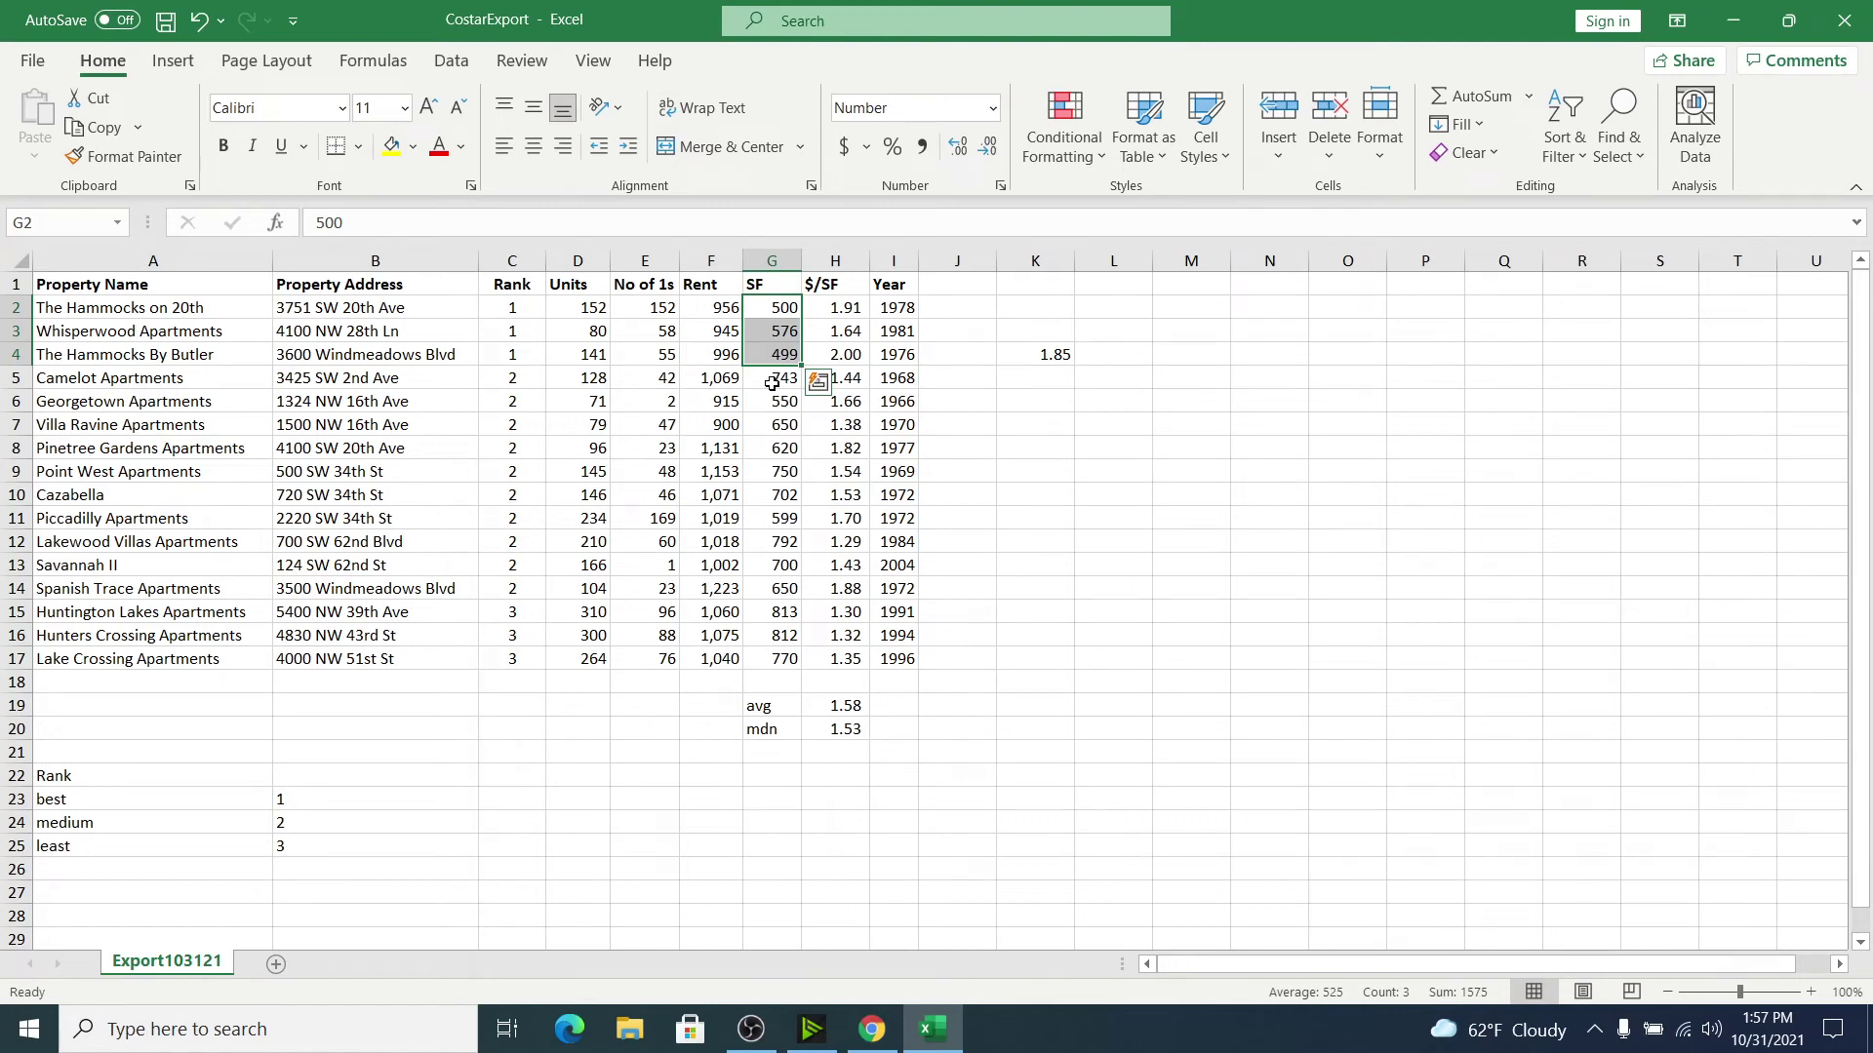
# Step: Check the average $/SF and SF of the rank 2 properties in rows 5 to 14 and enter 1.57 in cell K14
pyautogui.click(849, 380)
pyautogui.moveTo(855, 389); pyautogui.dragTo(837, 590)
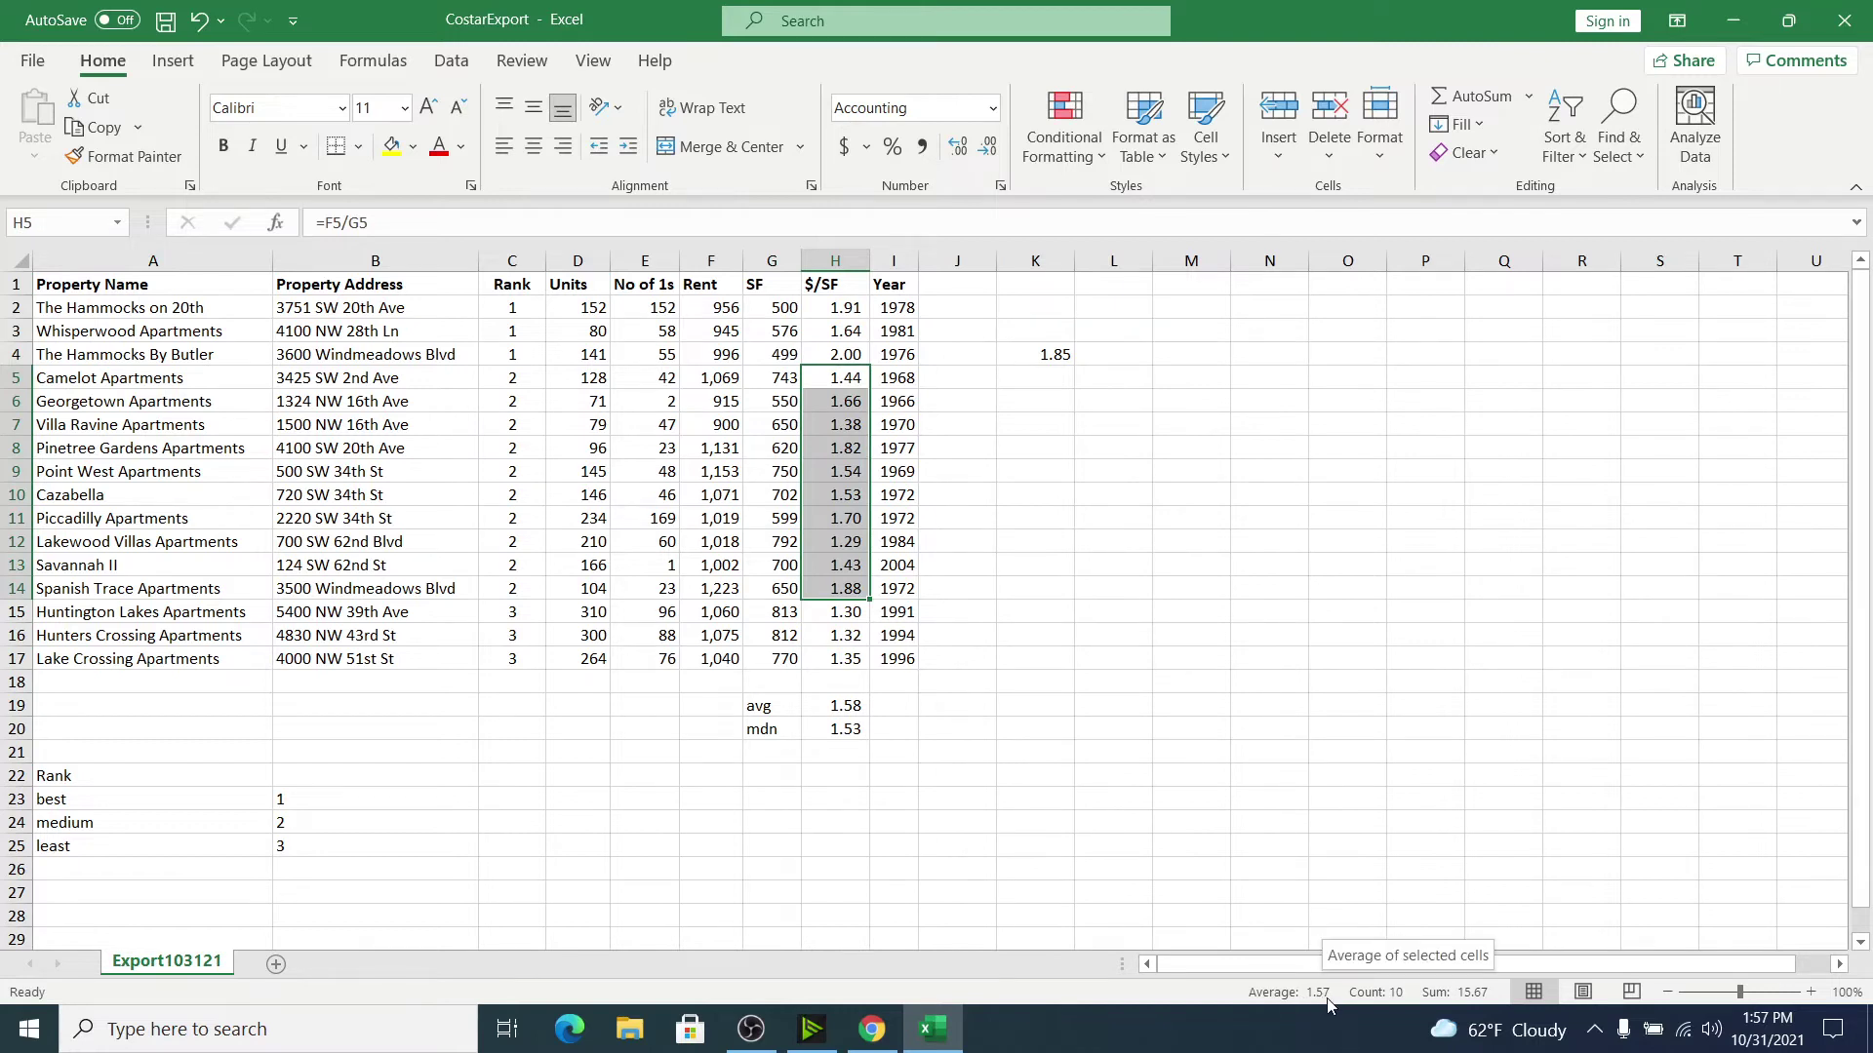
pyautogui.moveTo(772, 379); pyautogui.dragTo(788, 583)
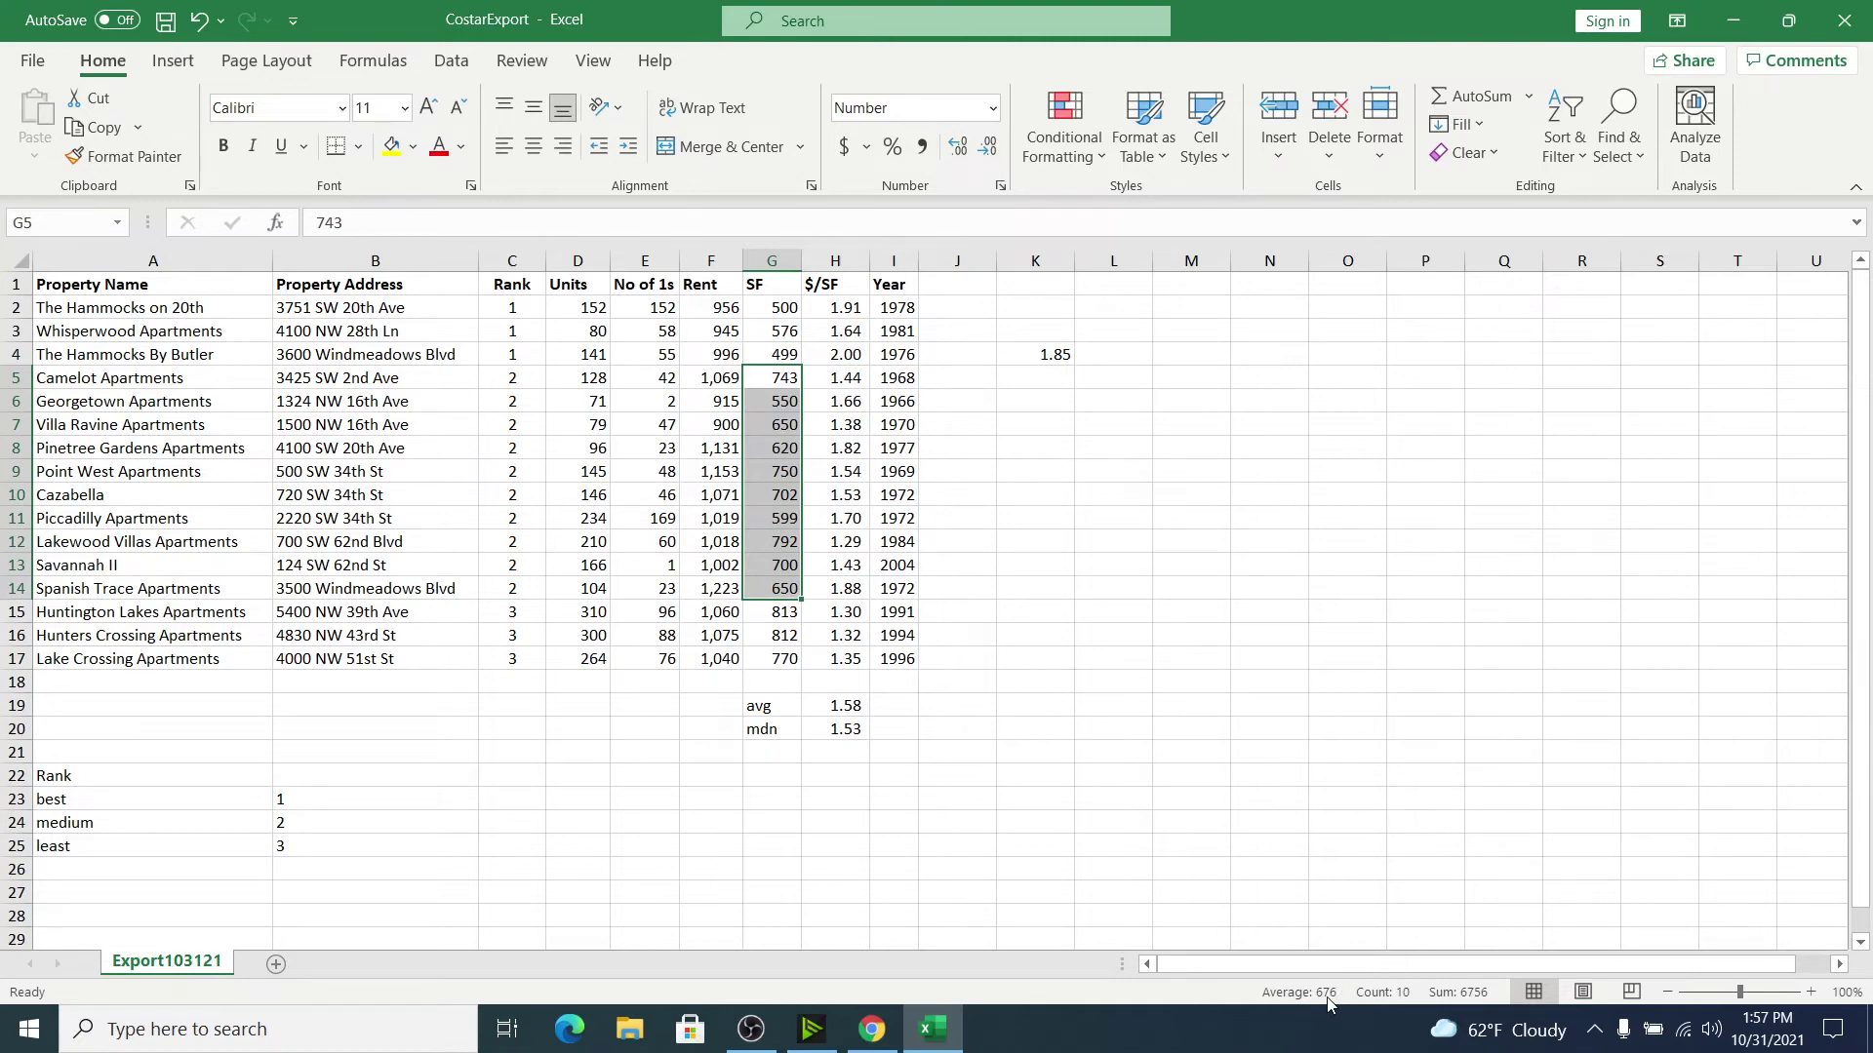
pyautogui.click(1047, 586)
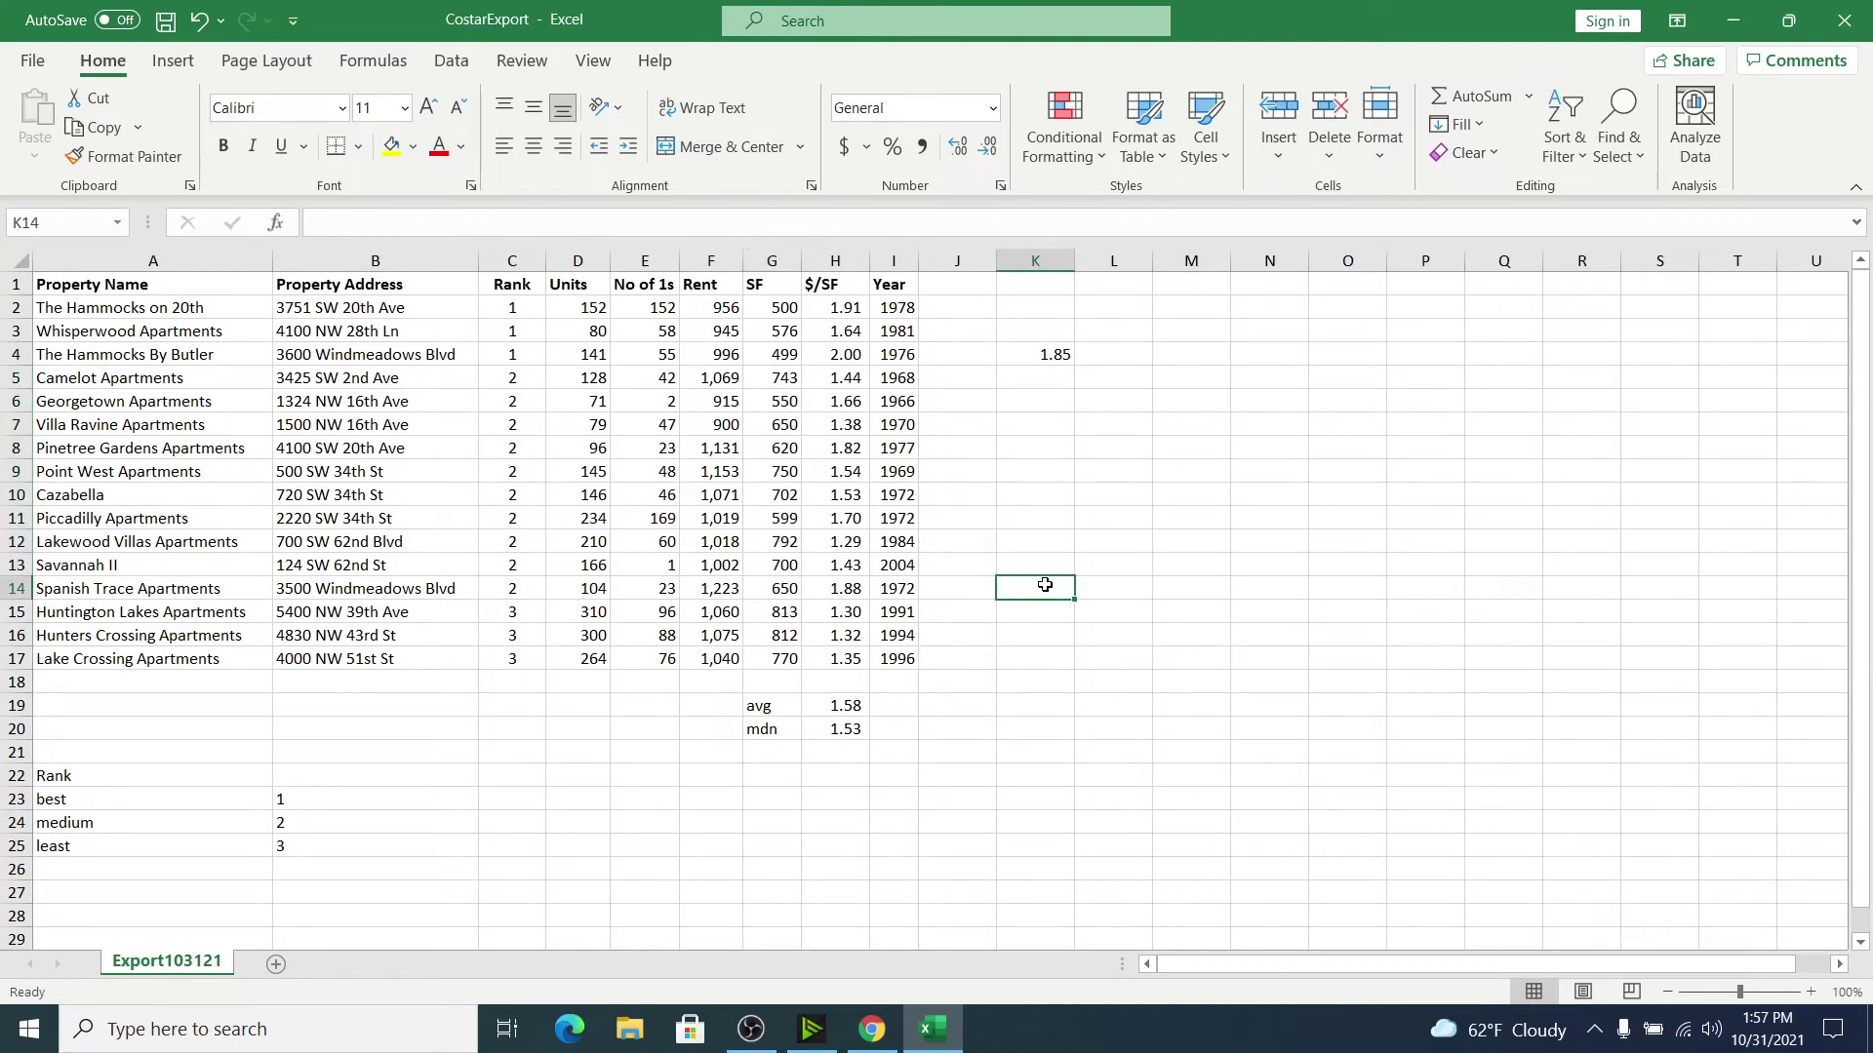
pyautogui.write('1')
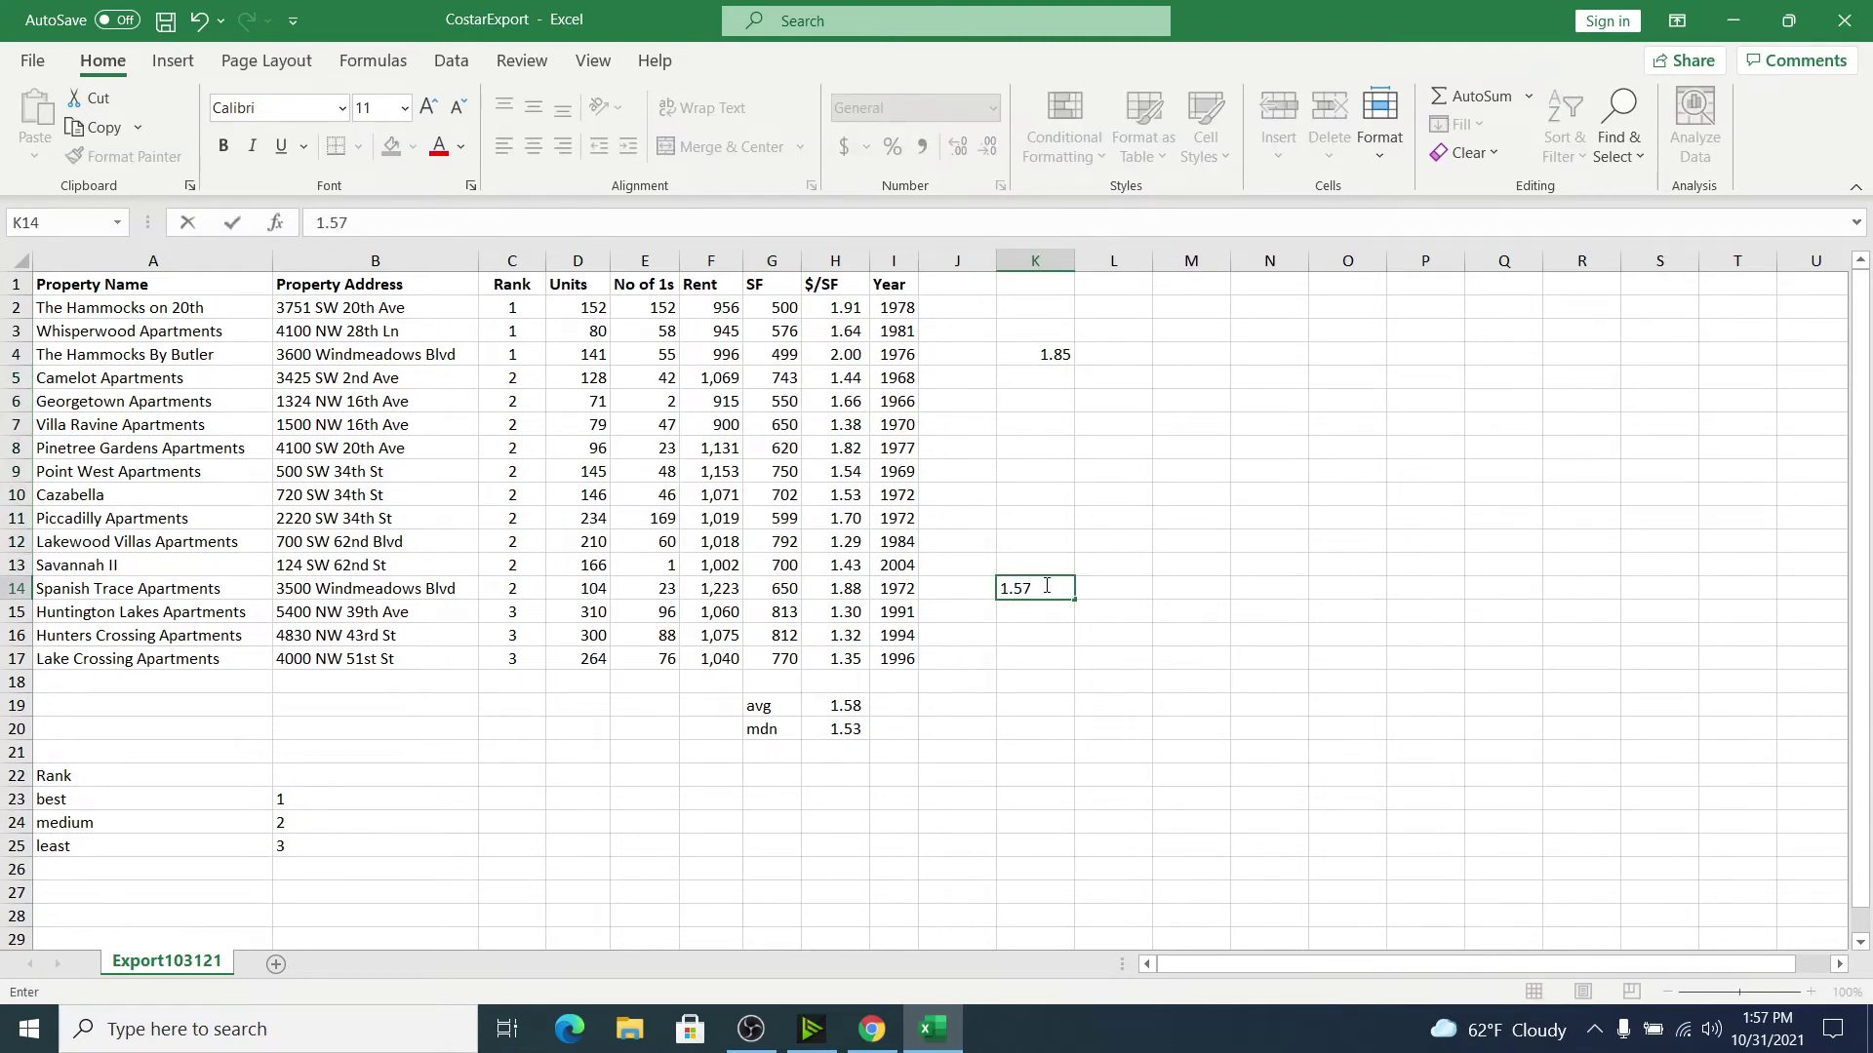
pyautogui.write('.57')
# Step: Examine the rank 3 properties in rows 15 to 17 and their average $/SF
pyautogui.moveTo(469, 611); pyautogui.dragTo(469, 653)
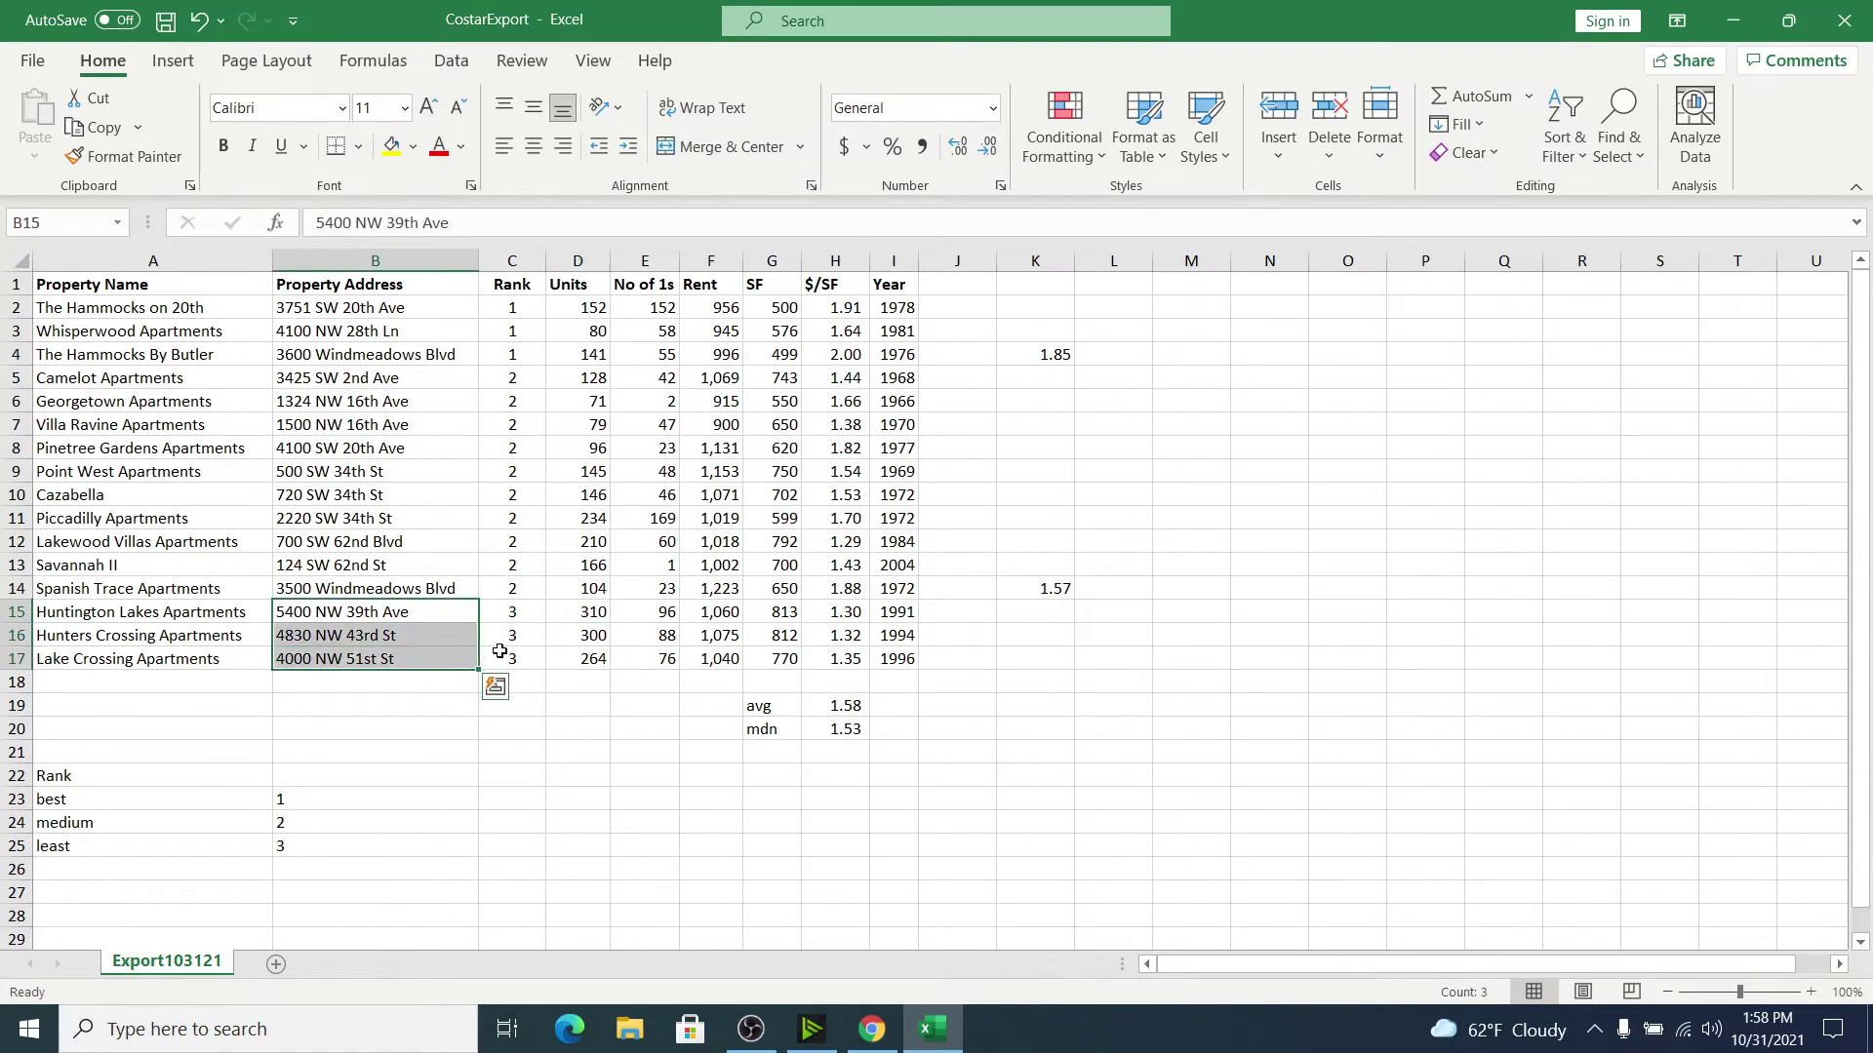
pyautogui.moveTo(834, 613); pyautogui.dragTo(838, 660)
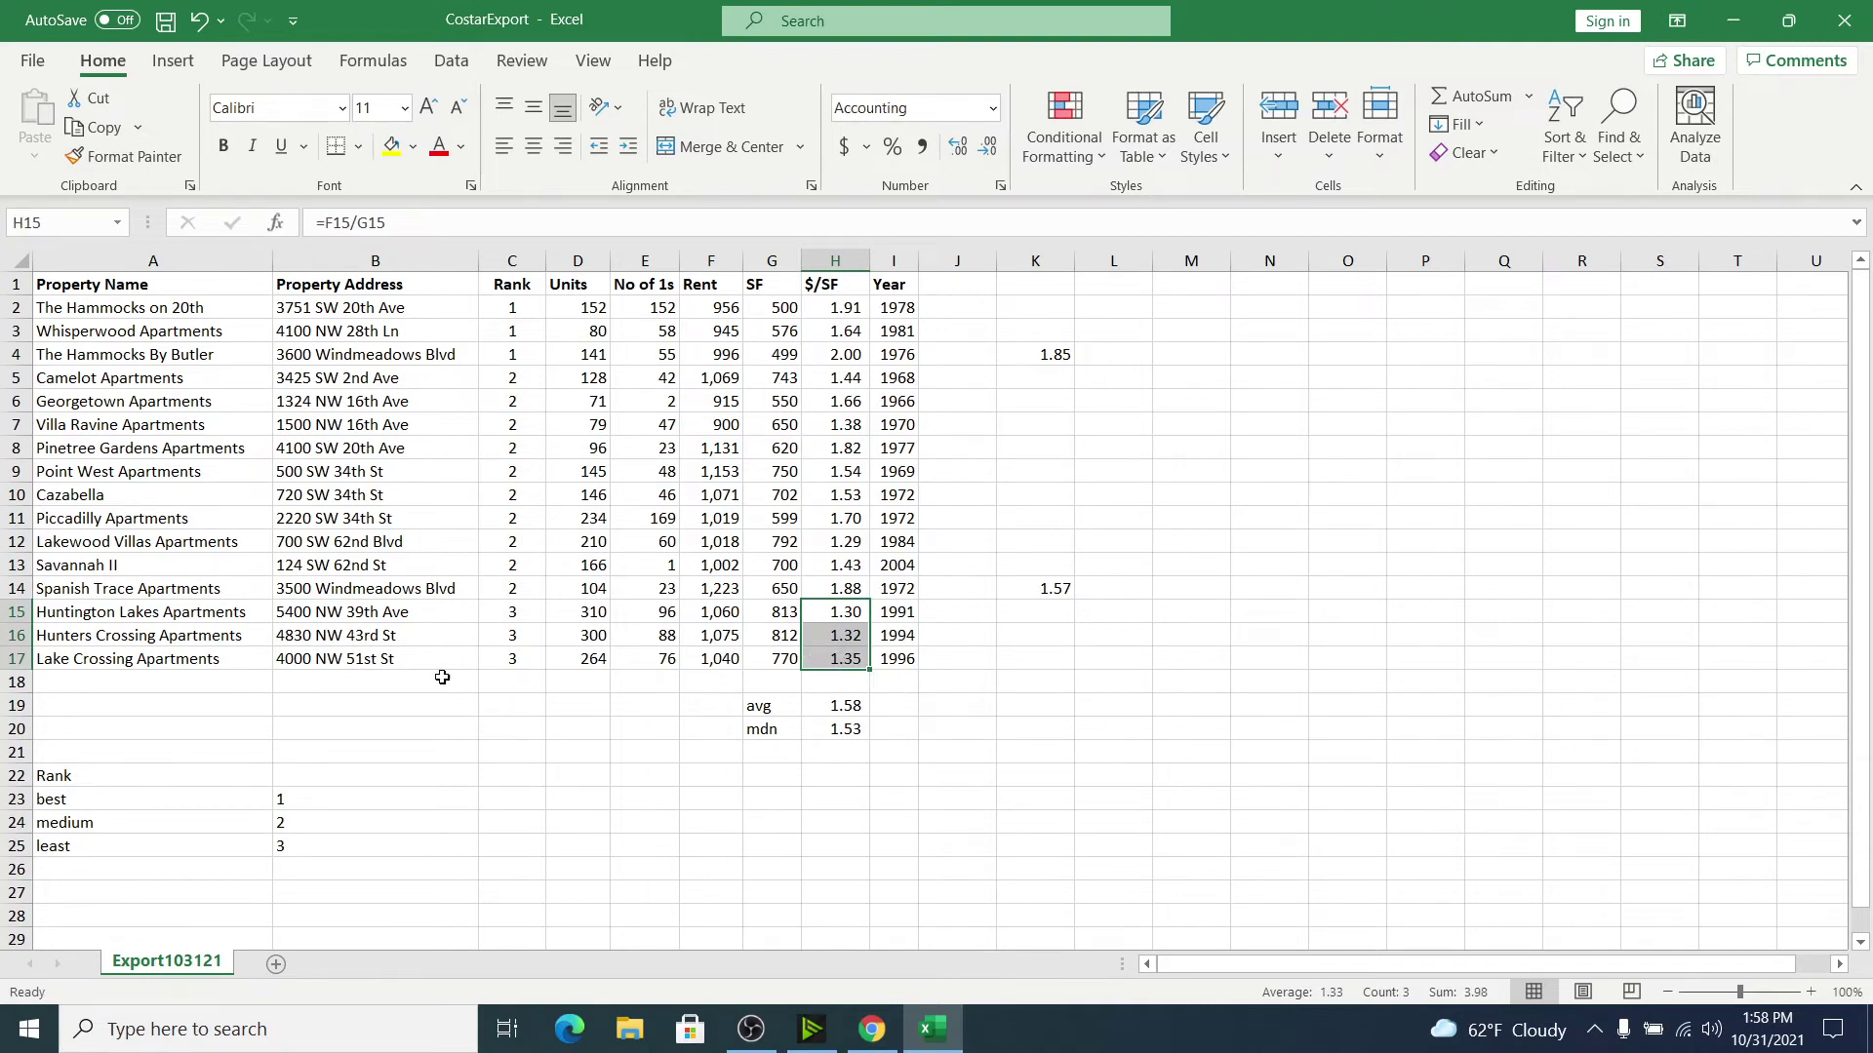
pyautogui.moveTo(253, 621); pyautogui.dragTo(883, 651)
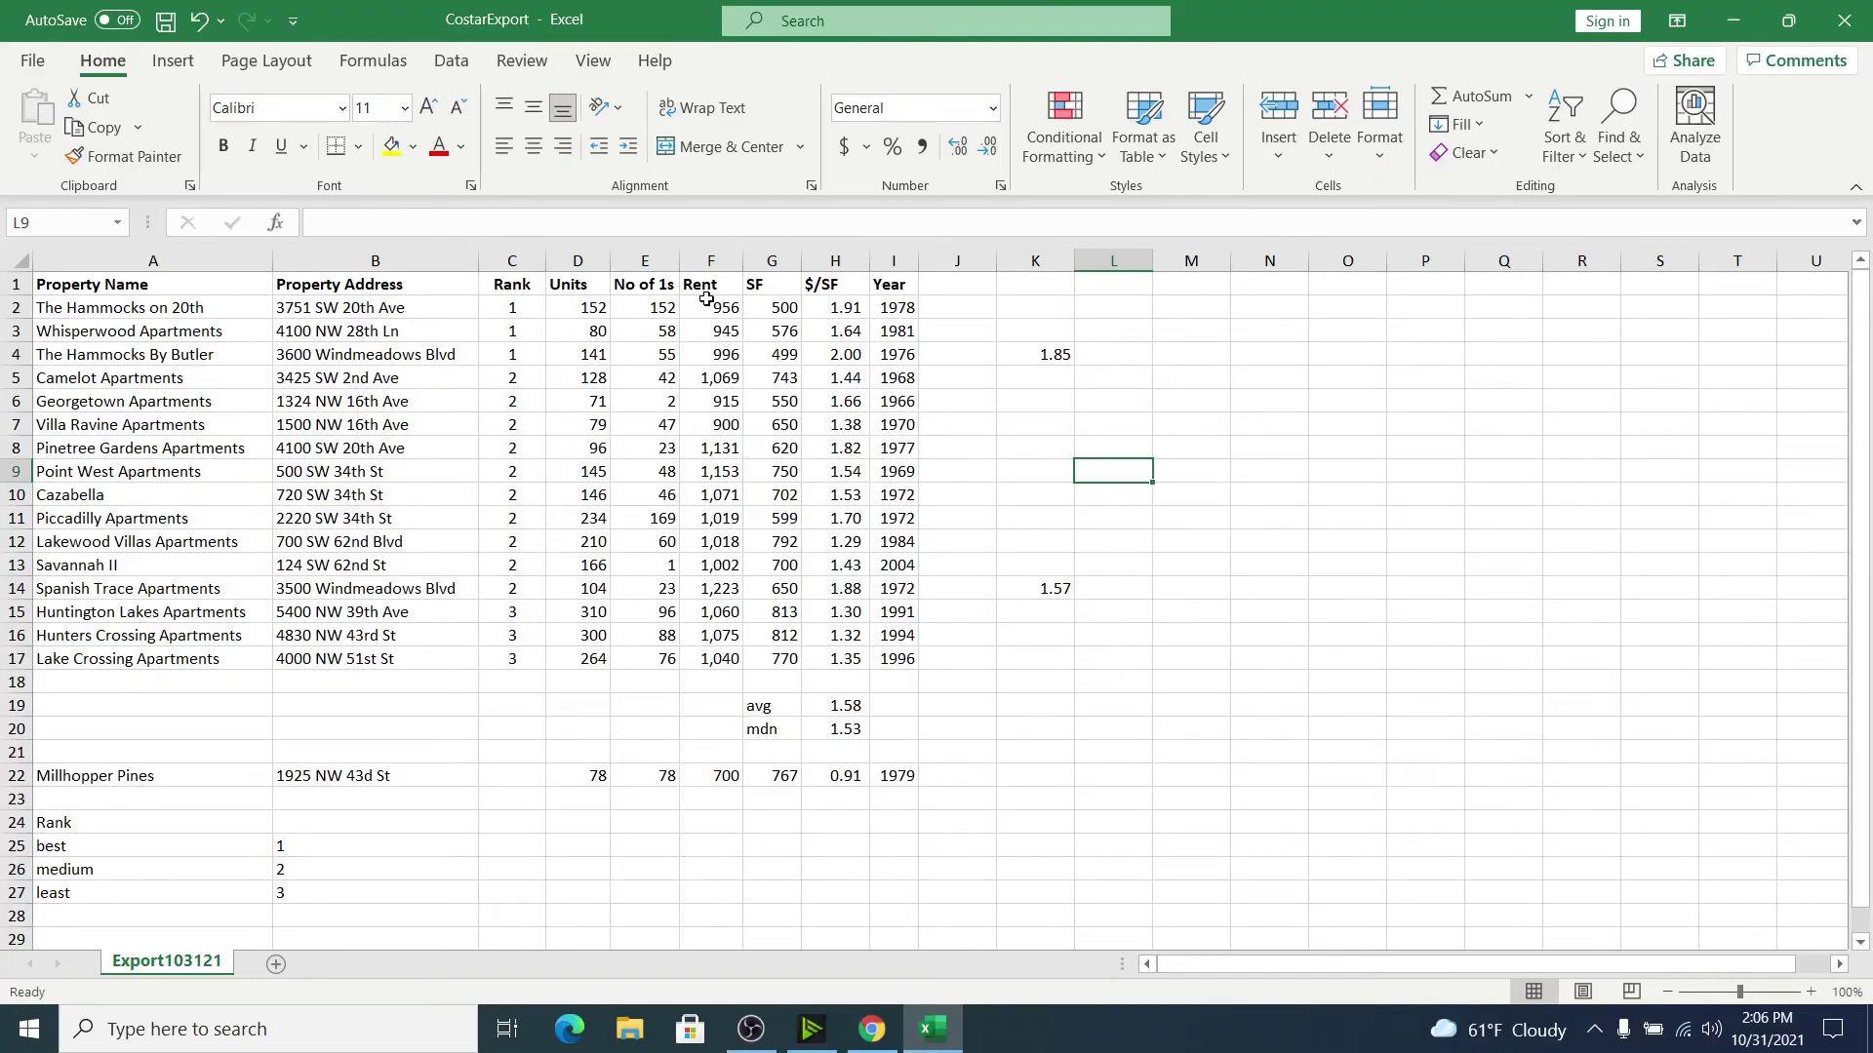
# Step: Compare the average rents of the rank 1 and rank 2 properties, and check the average SF of rank 1
pyautogui.moveTo(706, 302); pyautogui.dragTo(719, 355)
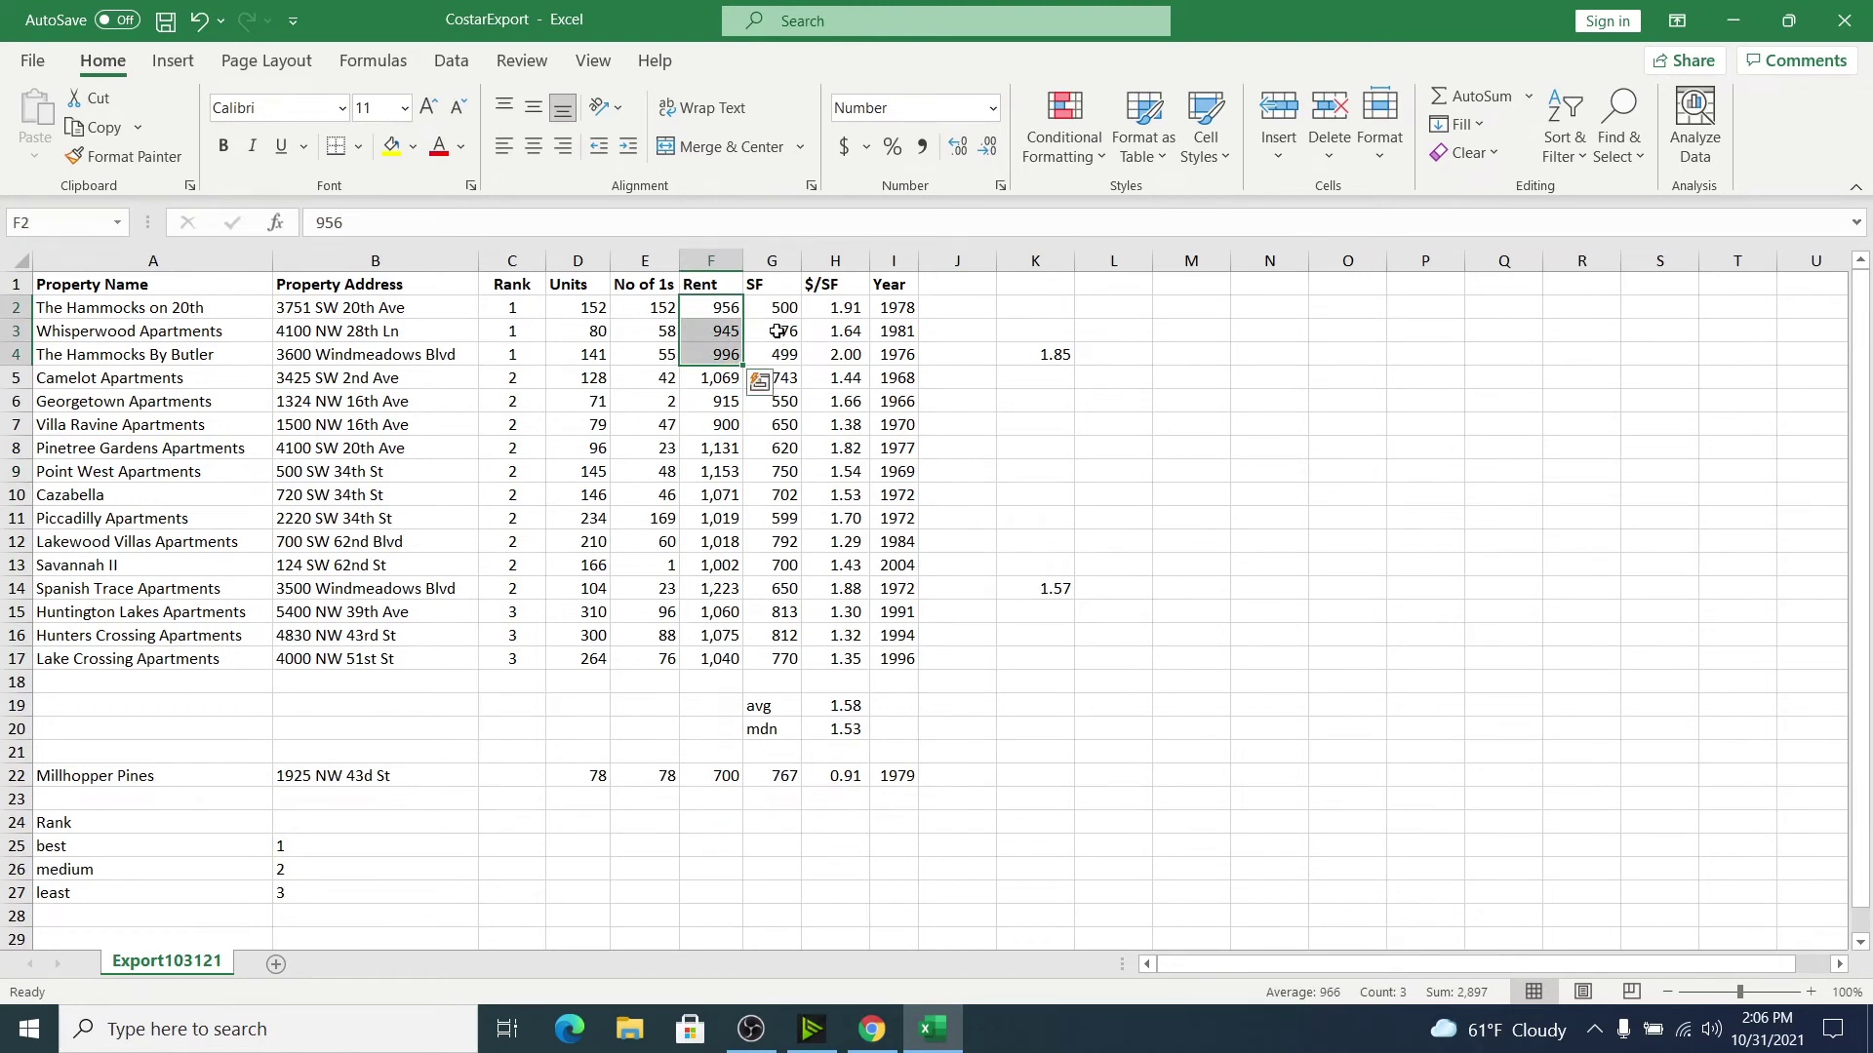
pyautogui.moveTo(725, 377); pyautogui.dragTo(704, 591)
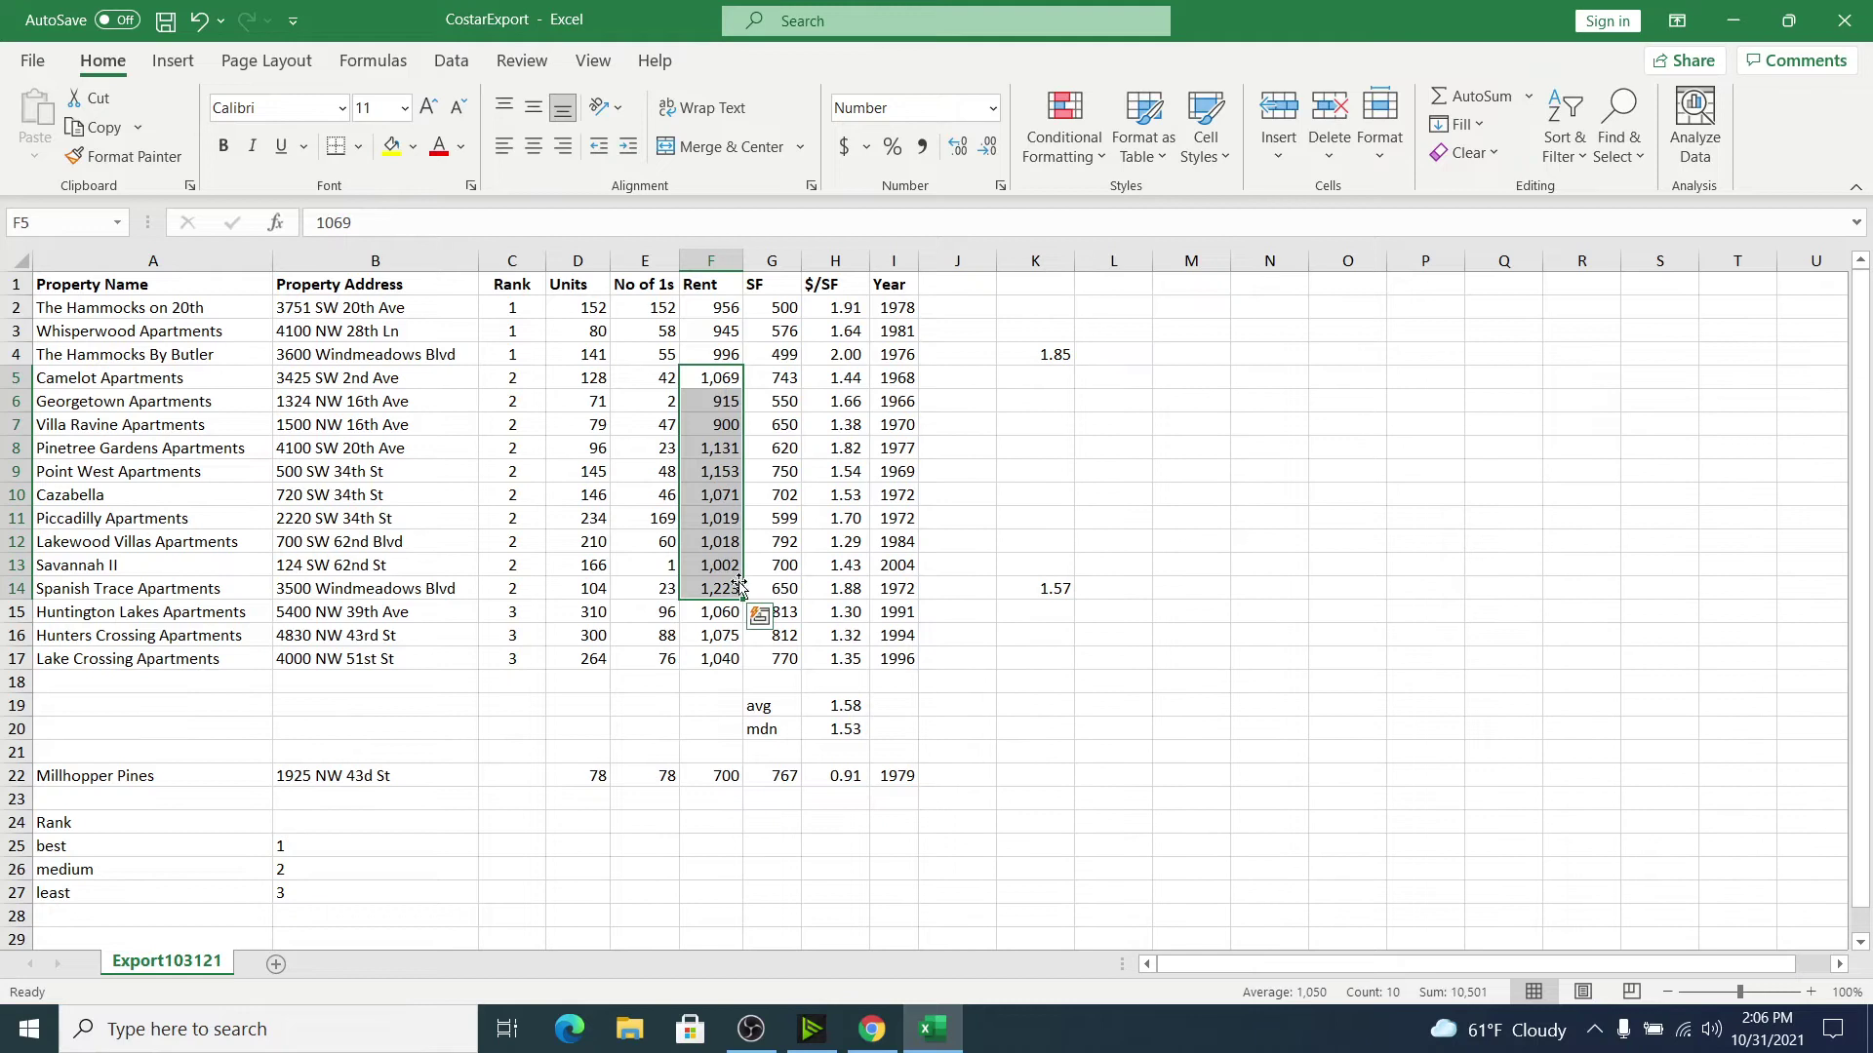
pyautogui.click(1113, 495)
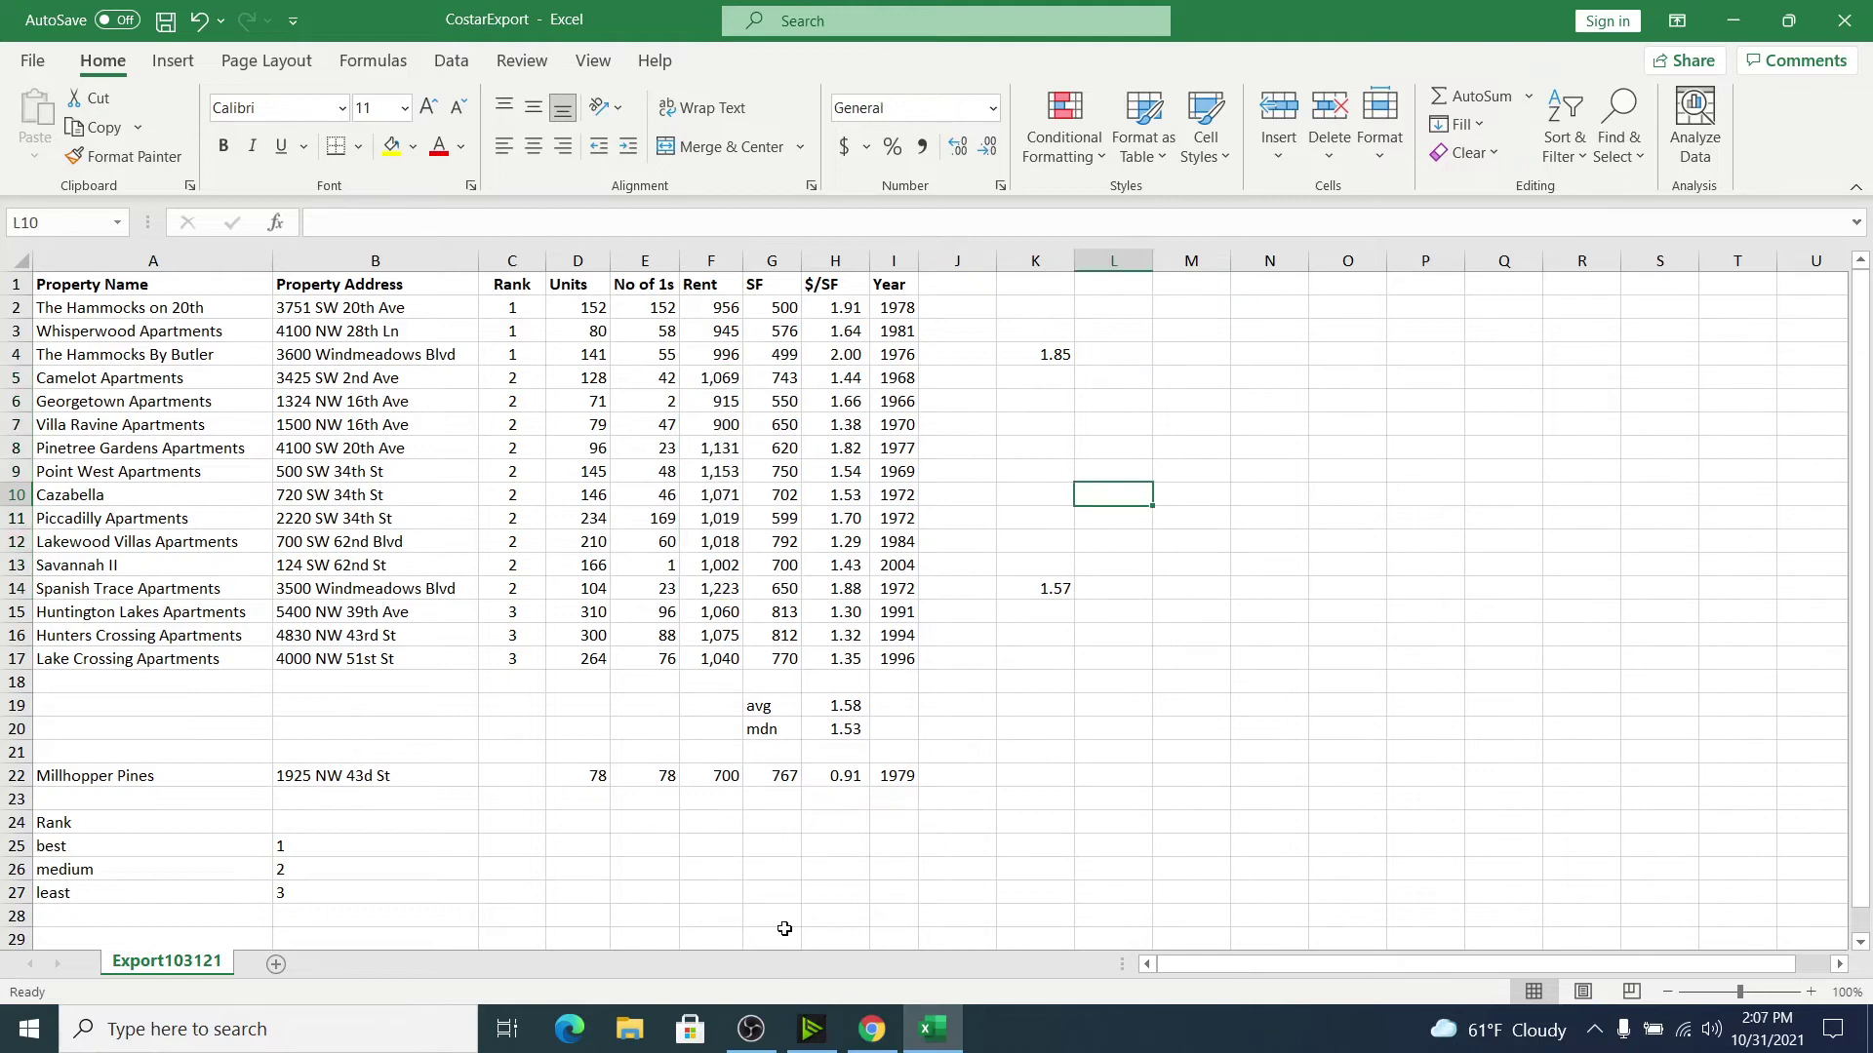
pyautogui.moveTo(712, 312); pyautogui.dragTo(720, 357)
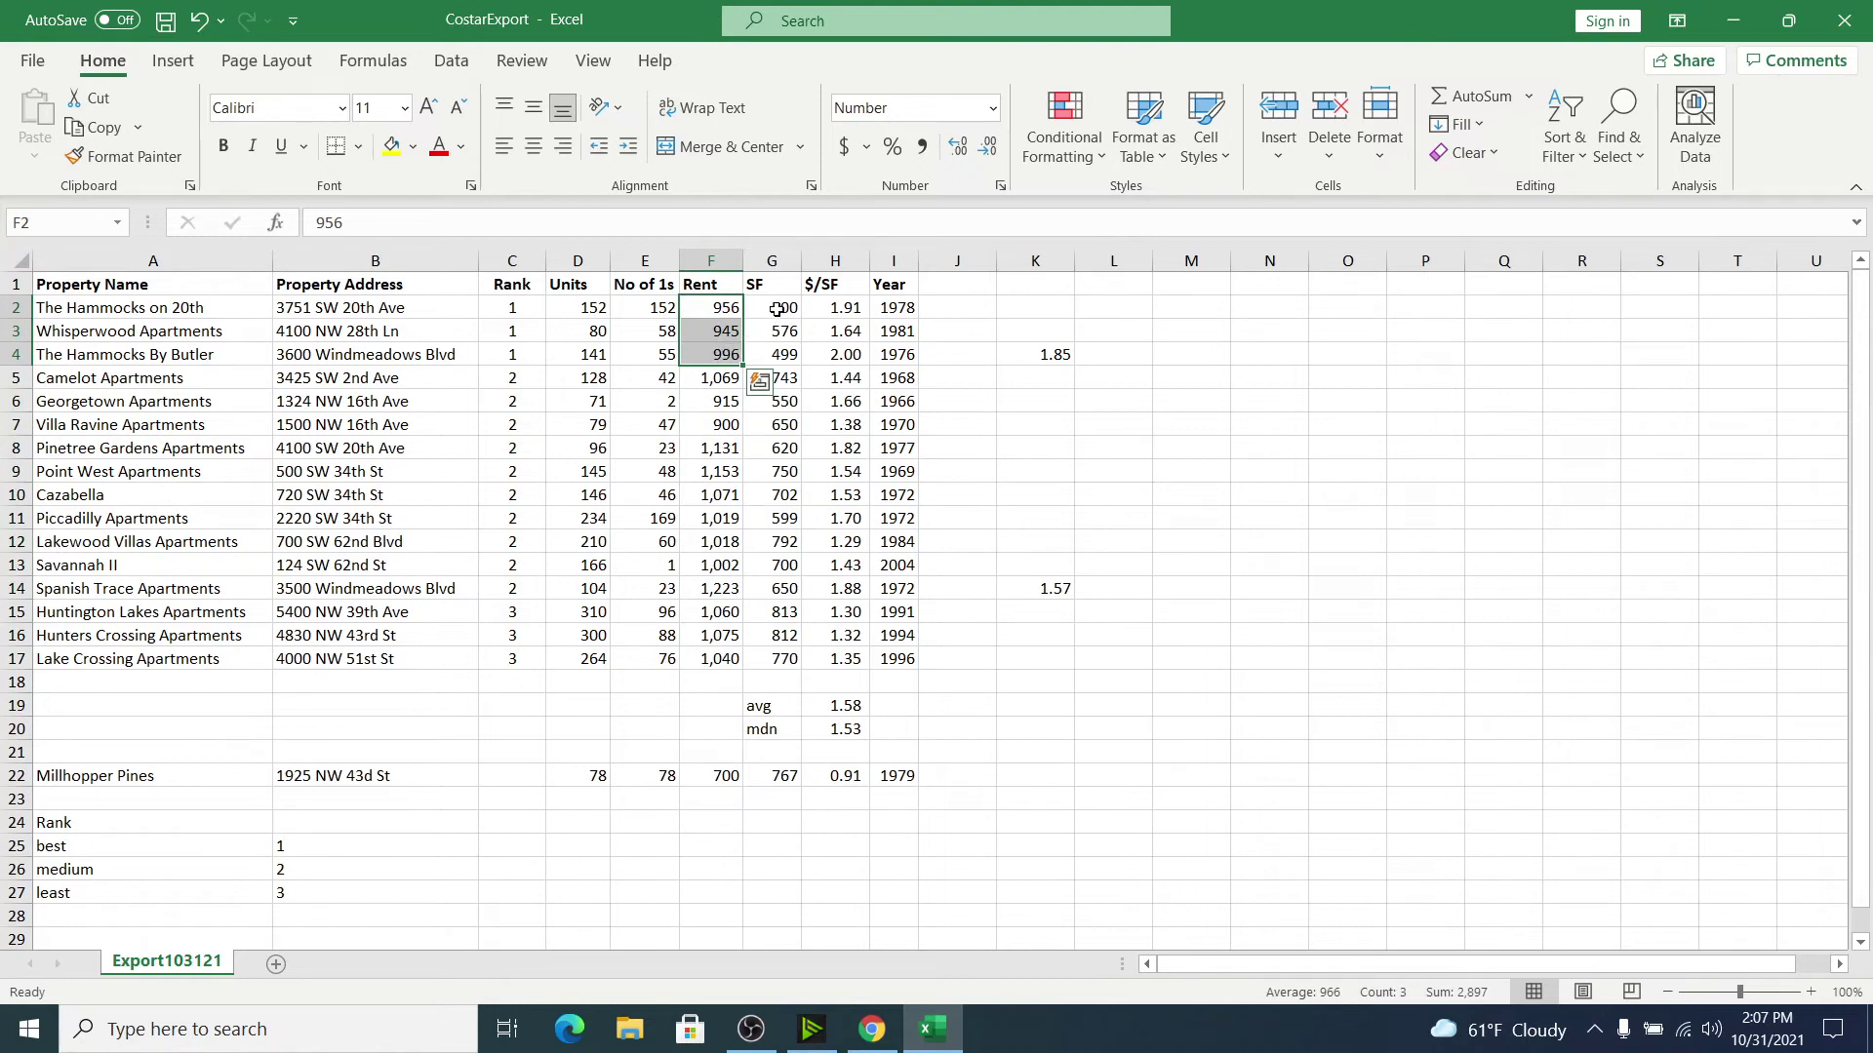
pyautogui.moveTo(776, 307); pyautogui.dragTo(776, 352)
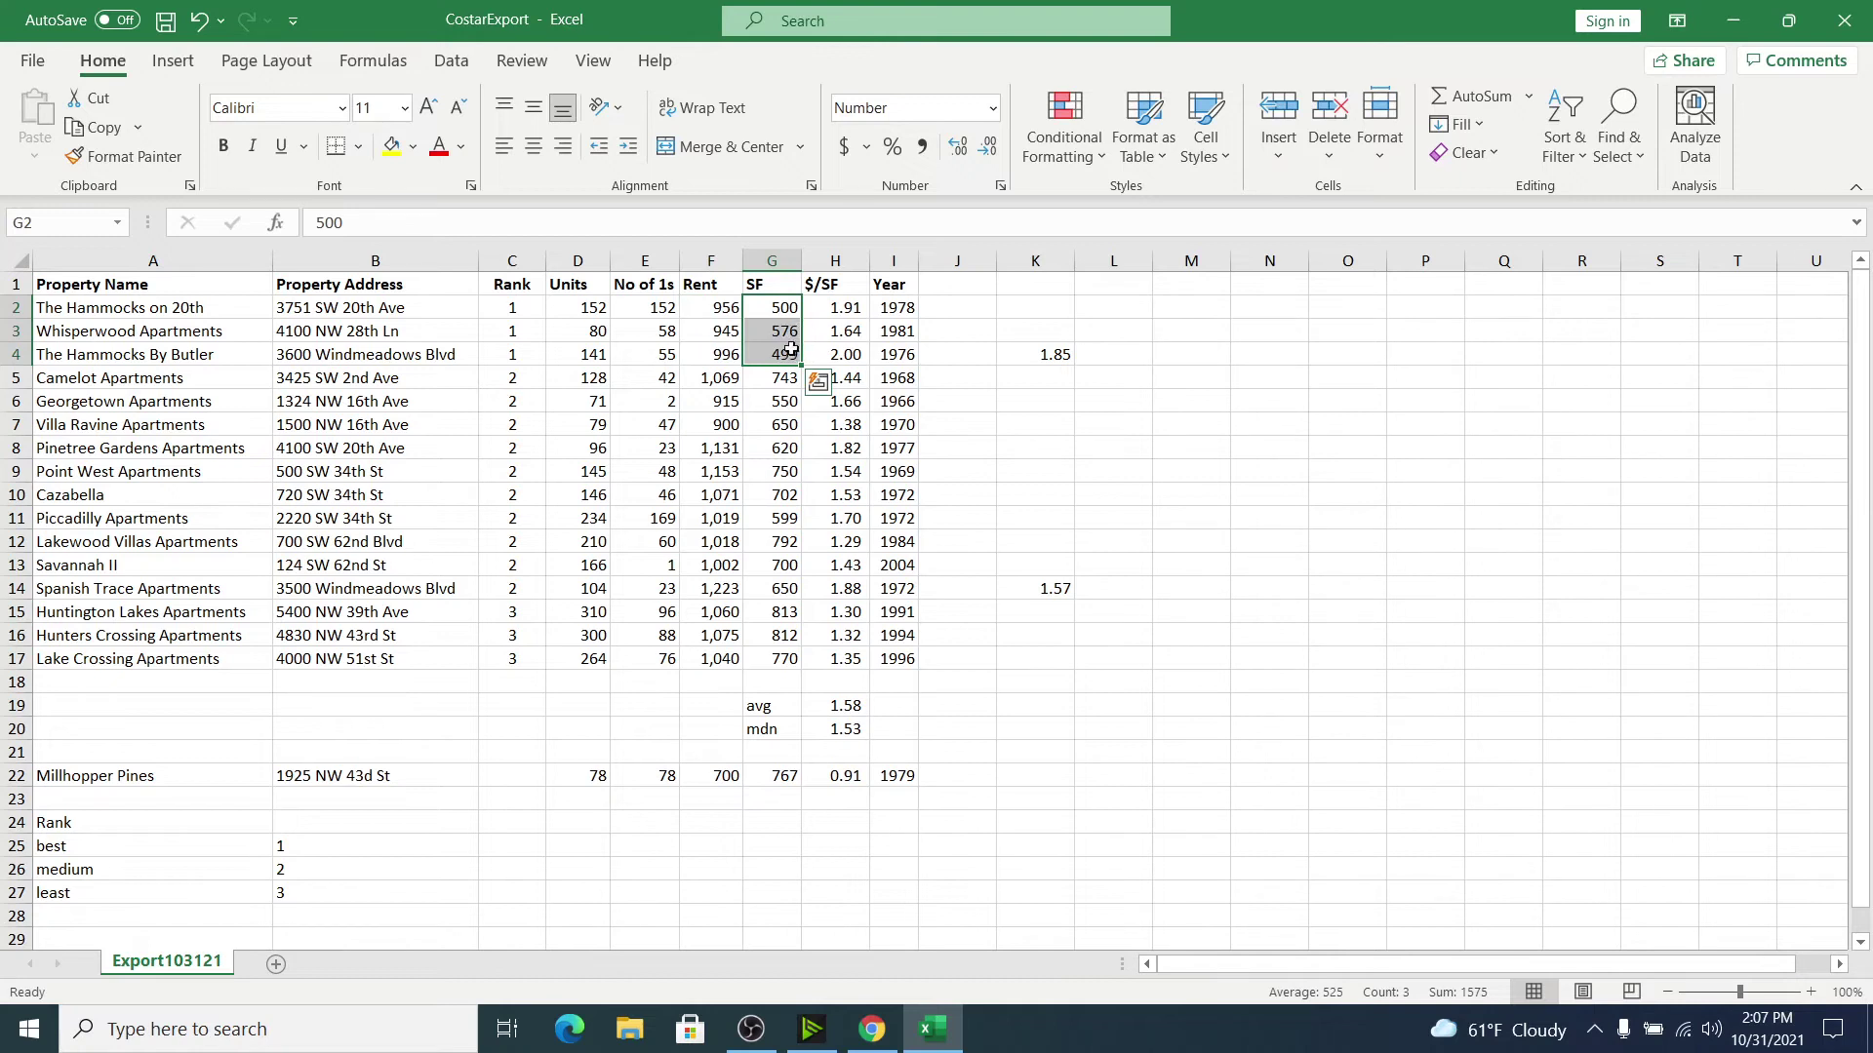
pyautogui.moveTo(727, 381); pyautogui.dragTo(737, 587)
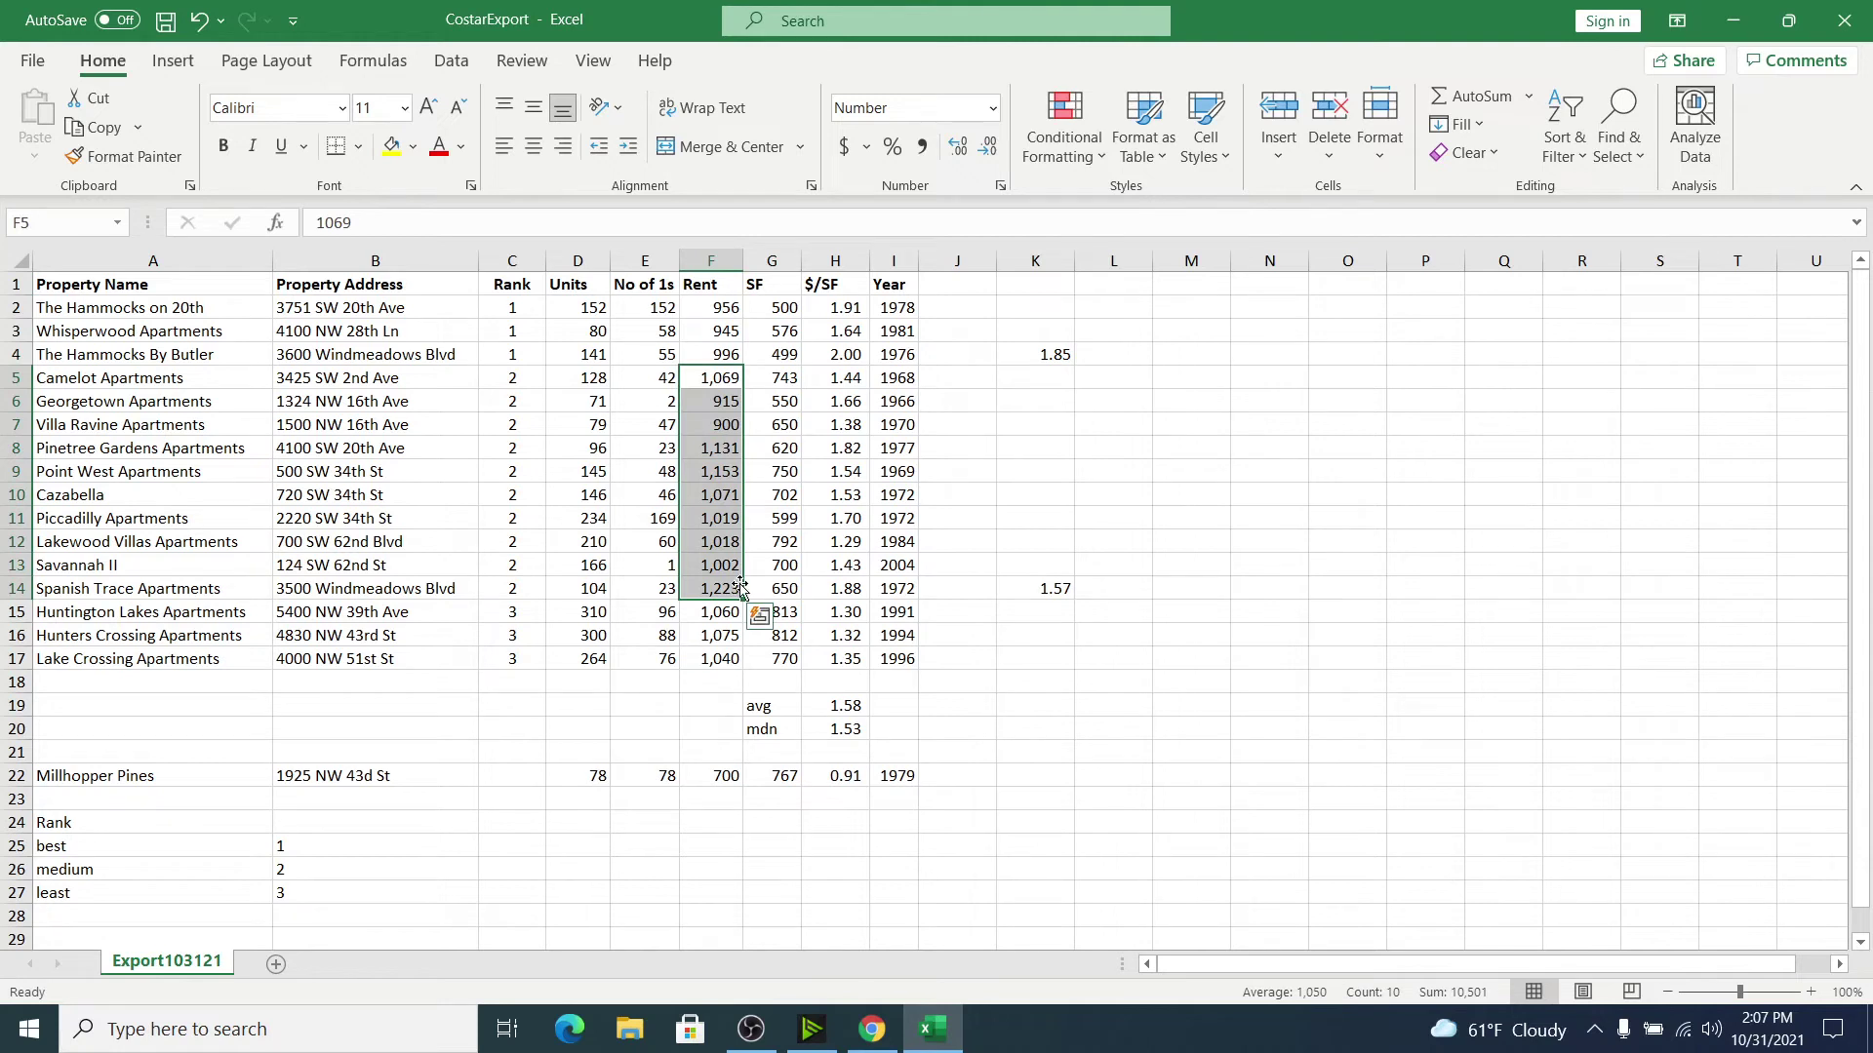